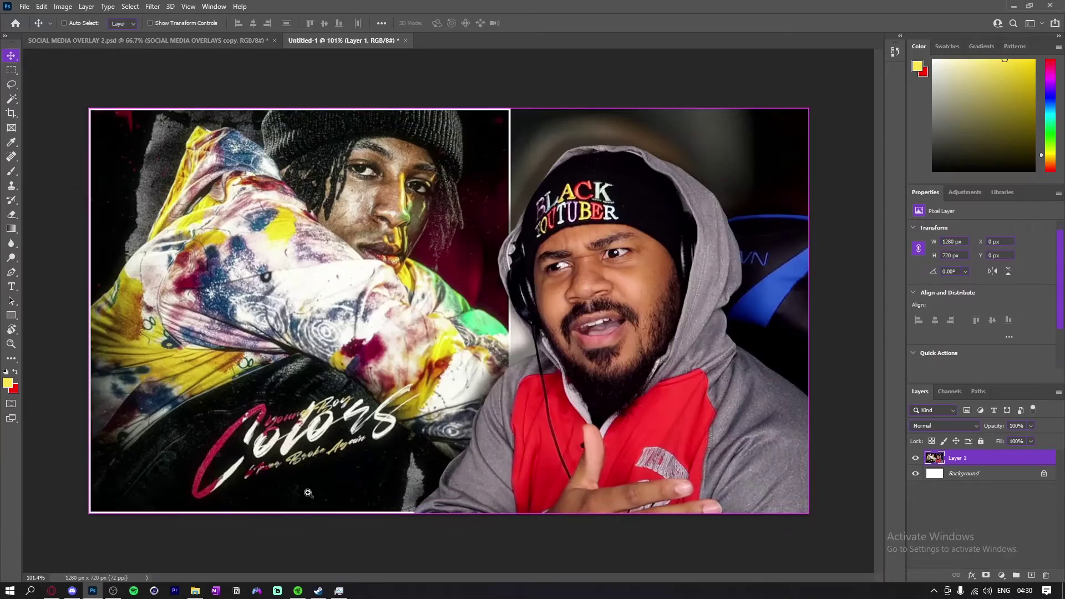
# With the Pen tool, start a path at the canvas's bottom edge and trace the man's outer sleeve up to his shoulder.
pyautogui.scroll(8, 484, 391)
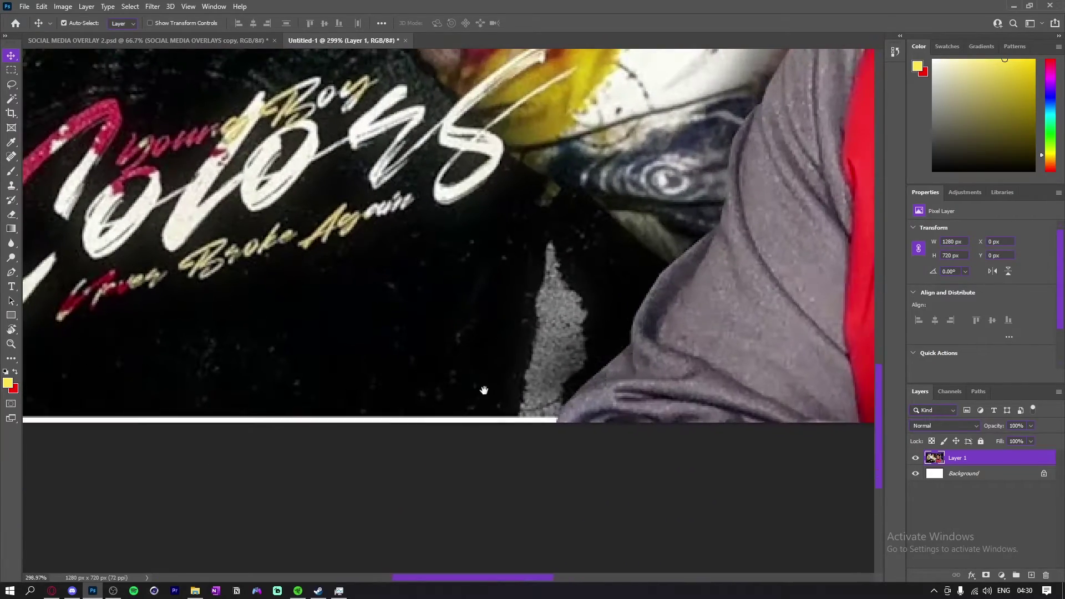
pyautogui.moveTo(484, 391); pyautogui.dragTo(425, 449)
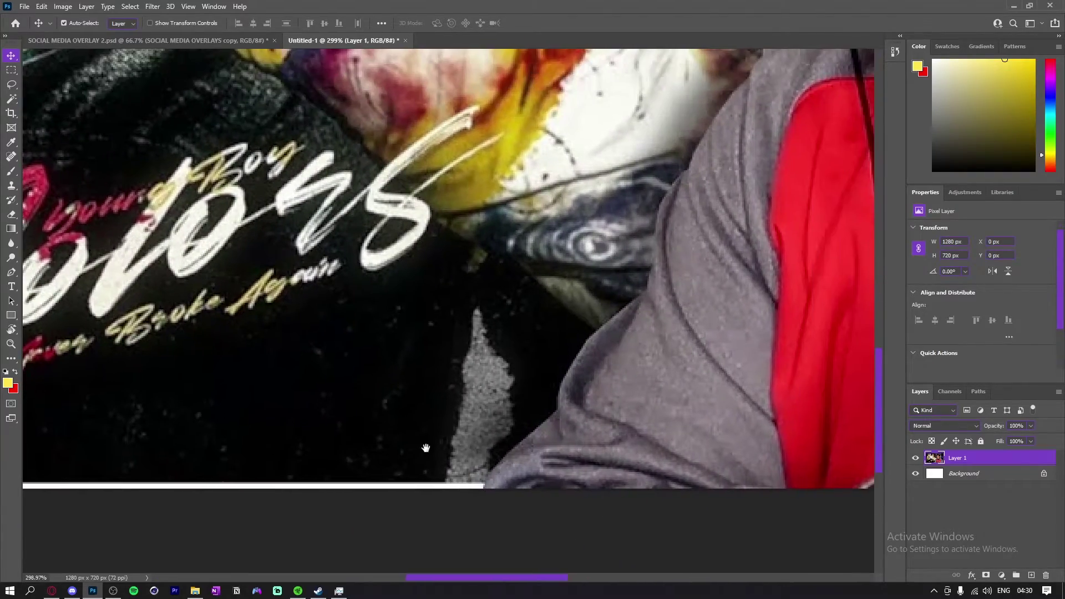
pyautogui.press('p')
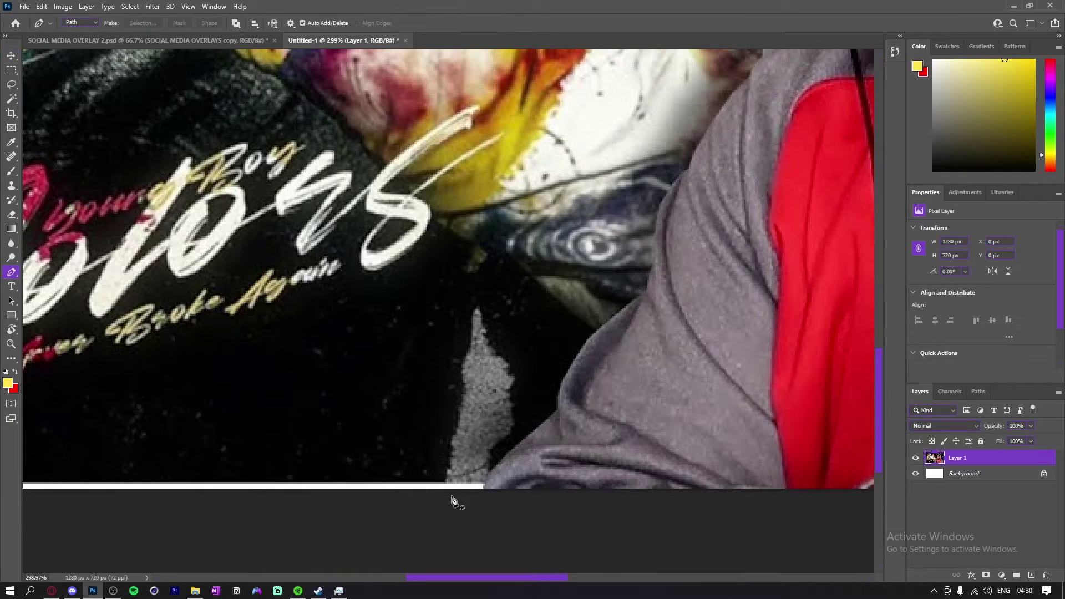
pyautogui.click(483, 487)
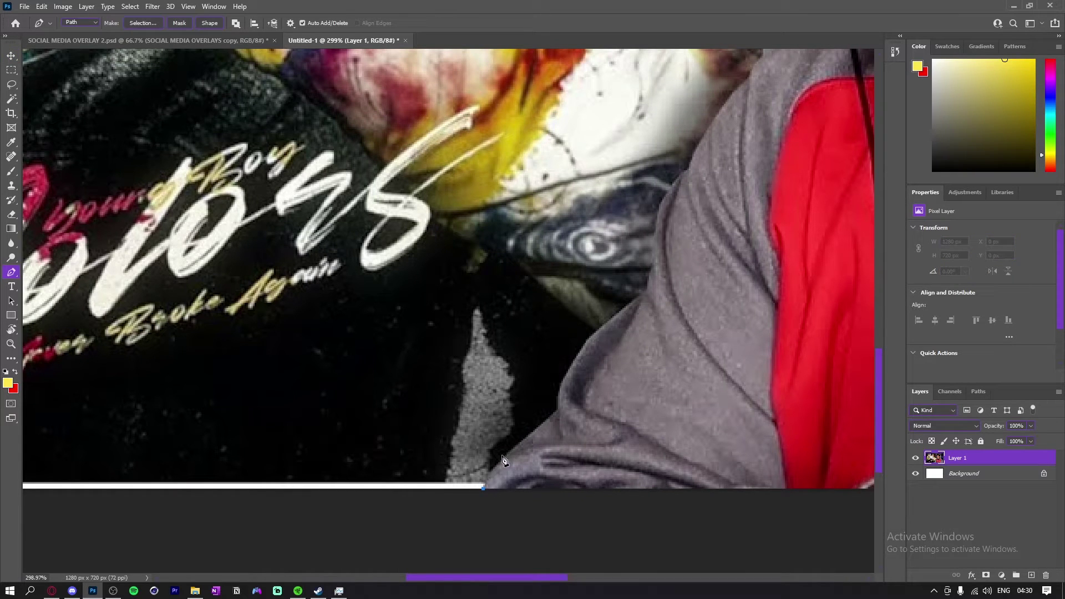
pyautogui.click(559, 412)
pyautogui.moveTo(537, 436); pyautogui.dragTo(529, 489)
pyautogui.click(542, 448)
pyautogui.click(564, 410)
pyautogui.click(609, 372)
pyautogui.moveTo(618, 350); pyautogui.dragTo(621, 344)
pyautogui.moveTo(620, 344); pyautogui.dragTo(536, 501)
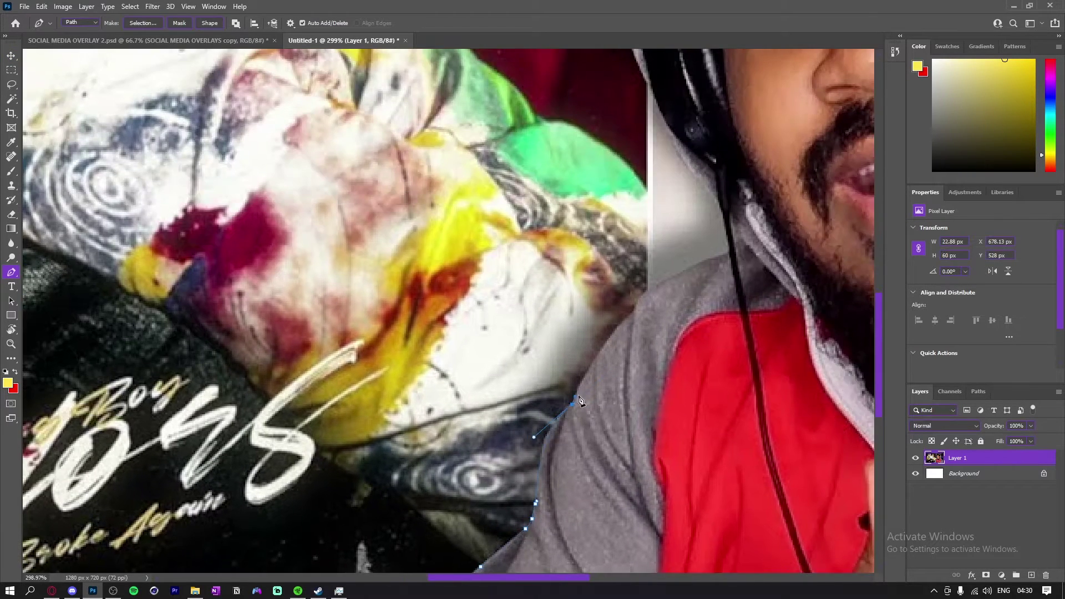
pyautogui.moveTo(578, 397); pyautogui.dragTo(551, 447)
pyautogui.moveTo(607, 360); pyautogui.dragTo(607, 354)
# Continue the path along the left side of the grey hood and over its top edge.
pyautogui.scroll(4, 687, 307)
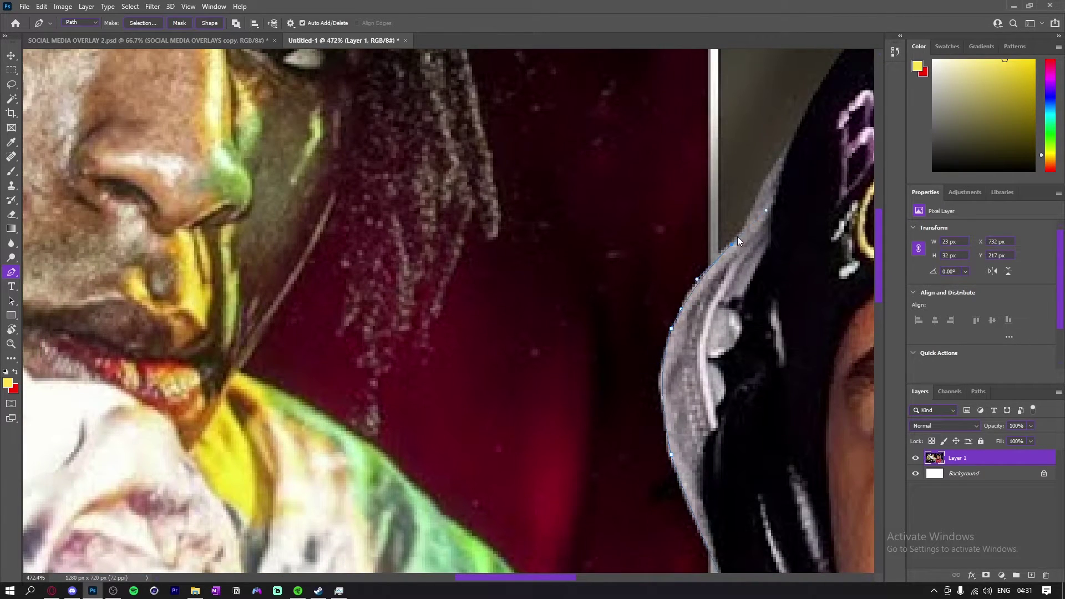
pyautogui.moveTo(737, 236); pyautogui.dragTo(546, 494)
pyautogui.moveTo(678, 266)
pyautogui.mouseDown()
pyautogui.moveTo(699, 240)
pyautogui.moveTo(688, 250)
pyautogui.mouseUp()
pyautogui.moveTo(687, 250); pyautogui.dragTo(574, 425)
pyautogui.moveTo(697, 310); pyautogui.dragTo(507, 343)
pyautogui.moveTo(549, 323); pyautogui.dragTo(430, 318)
pyautogui.click(602, 323)
# Extend the path down the right side of the hood and along the chair's upper edge past the canvas border.
pyautogui.moveTo(602, 323); pyautogui.dragTo(506, 237)
pyautogui.moveTo(594, 258); pyautogui.dragTo(605, 264)
pyautogui.moveTo(662, 299); pyautogui.dragTo(673, 302)
pyautogui.moveTo(674, 302); pyautogui.dragTo(386, 187)
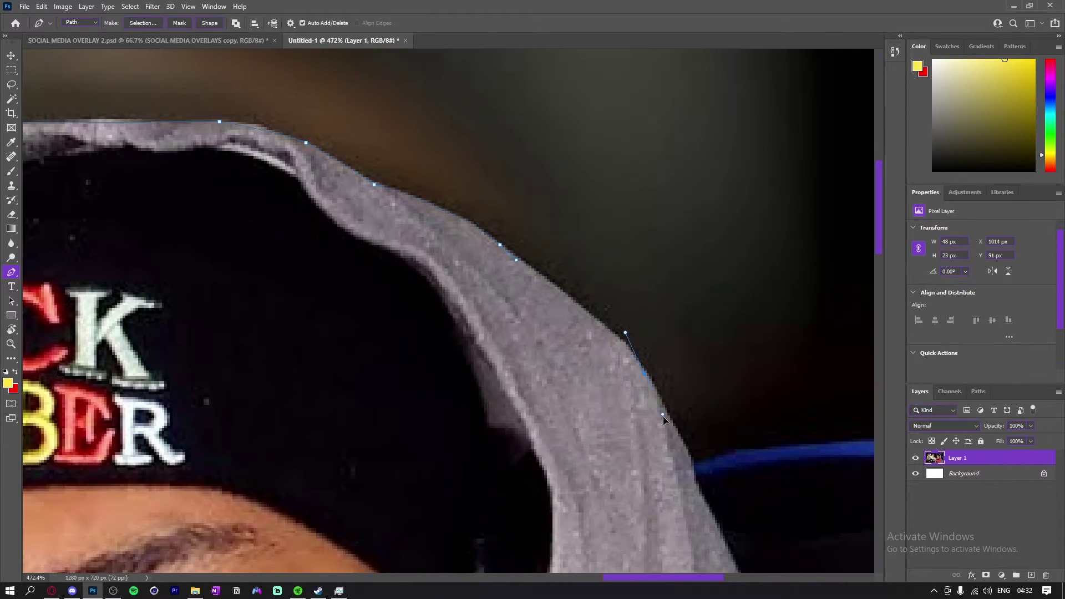
pyautogui.moveTo(729, 454); pyautogui.dragTo(638, 316)
pyautogui.moveTo(600, 320); pyautogui.dragTo(602, 331)
pyautogui.moveTo(738, 233); pyautogui.dragTo(727, 311)
pyautogui.moveTo(849, 277); pyautogui.dragTo(354, 276)
pyautogui.moveTo(420, 293); pyautogui.dragTo(638, 322)
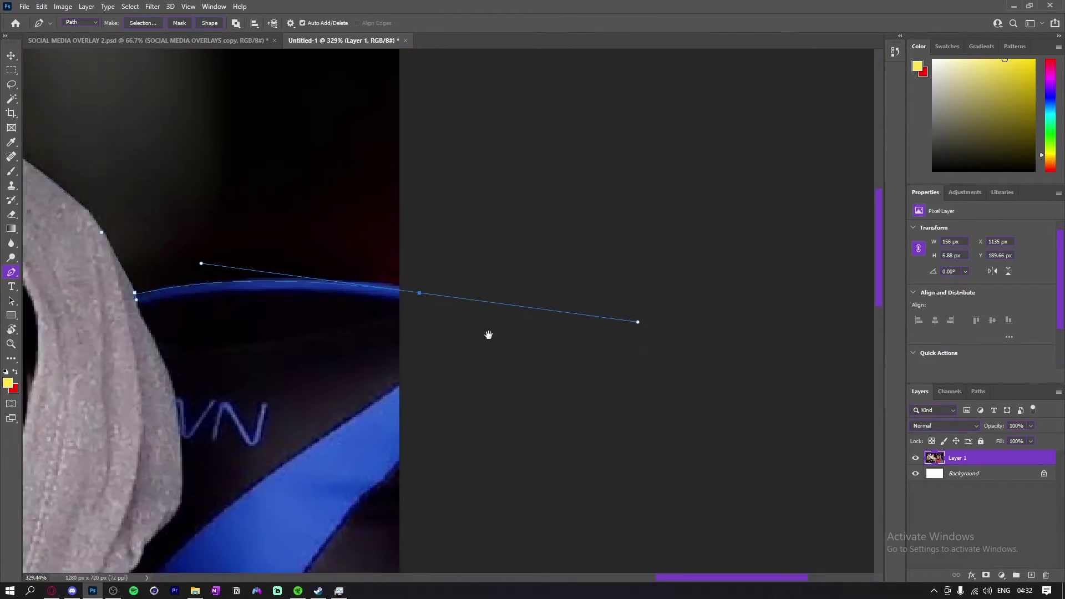
# Close the path outside the canvas below the man and convert it to a selection.
pyautogui.moveTo(488, 335); pyautogui.dragTo(388, 335)
pyautogui.click(733, 501)
pyautogui.click(430, 428)
pyautogui.rightClick(545, 362)
pyautogui.click(571, 159)
# Copy the selected man and chair from Layer 1 onto a new layer.
pyautogui.hotkey('ctrl', 'j')
pyautogui.moveTo(514, 289); pyautogui.dragTo(622, 289)
pyautogui.hotkey('ctrl', 'z')
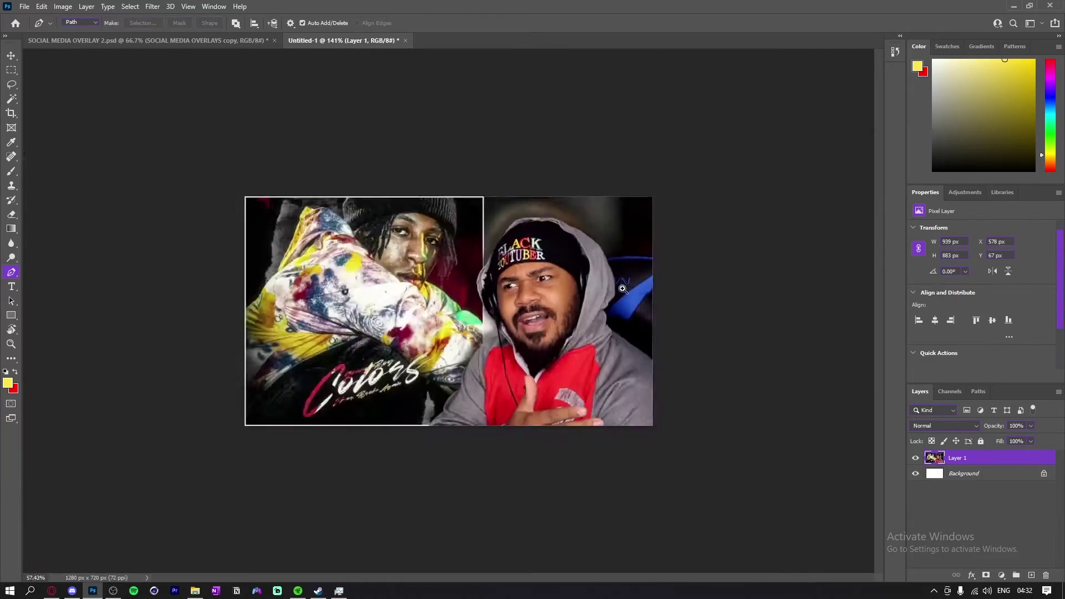
pyautogui.scroll(-3, 597, 290)
pyautogui.scroll(3, 597, 290)
pyautogui.scroll(-4, 582, 290)
pyautogui.scroll(4, 628, 285)
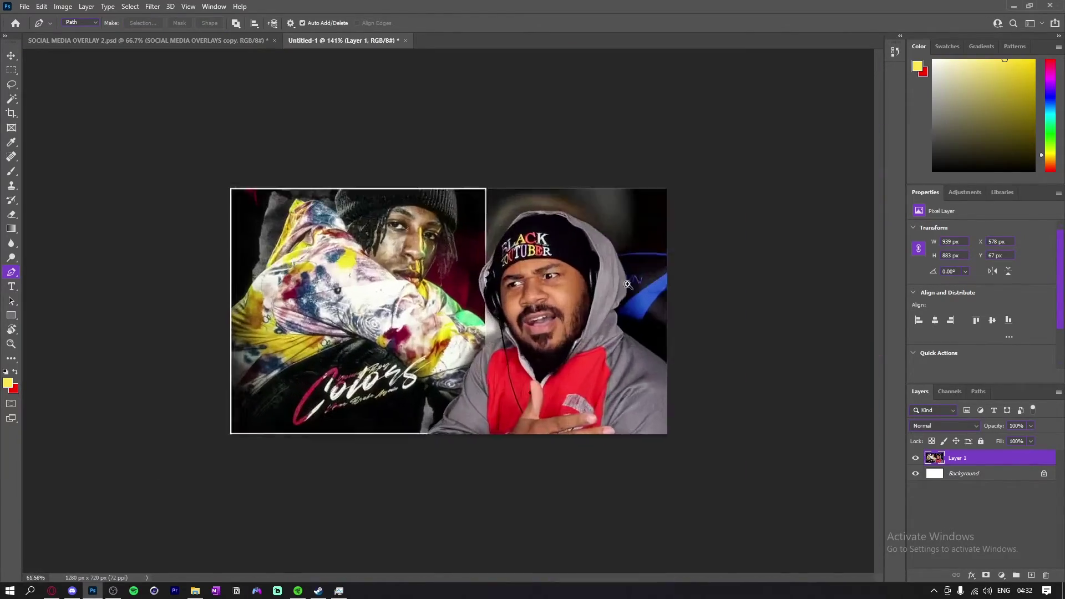
pyautogui.moveTo(628, 285); pyautogui.dragTo(649, 281)
pyautogui.hotkey('ctrl', 'j')
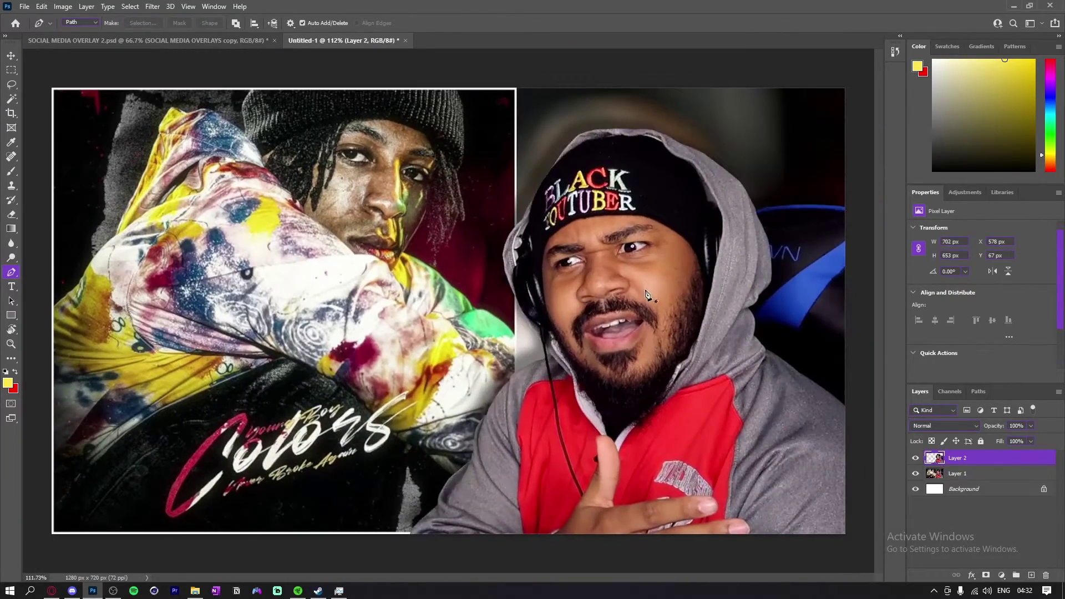
# Enlarge the man's cutout to about 866 × 805 px and reposition it against the canvas's right edge, about 414 px from the left.
pyautogui.scroll(-3, 647, 293)
pyautogui.press('v')
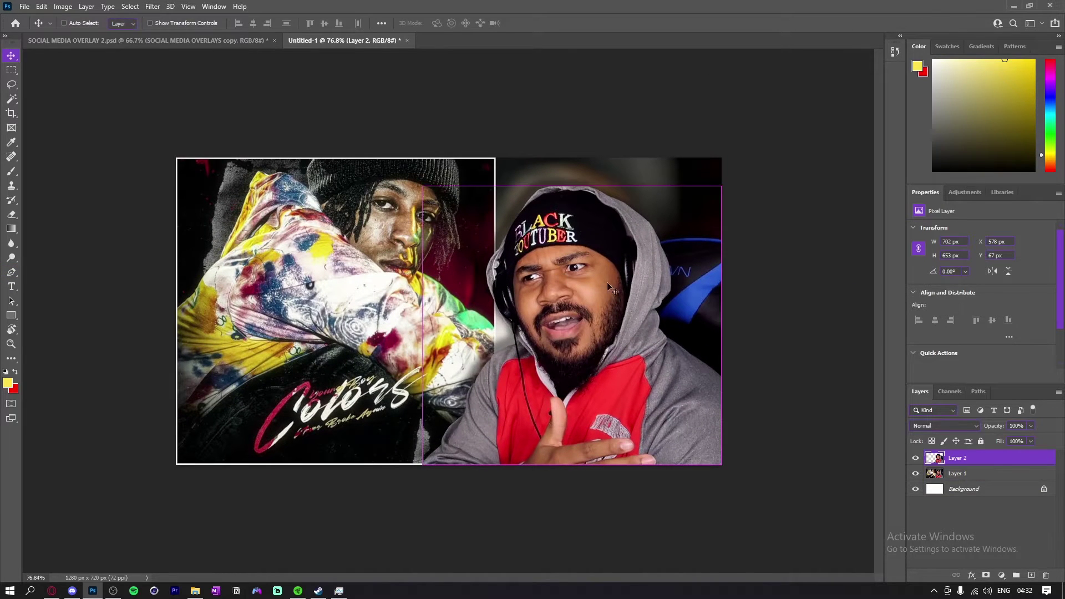
pyautogui.hotkey('ctrl', 't')
pyautogui.moveTo(423, 326); pyautogui.dragTo(358, 324)
pyautogui.press('Return')
pyautogui.scroll(-3, 536, 298)
pyautogui.moveTo(594, 301); pyautogui.dragTo(642, 315)
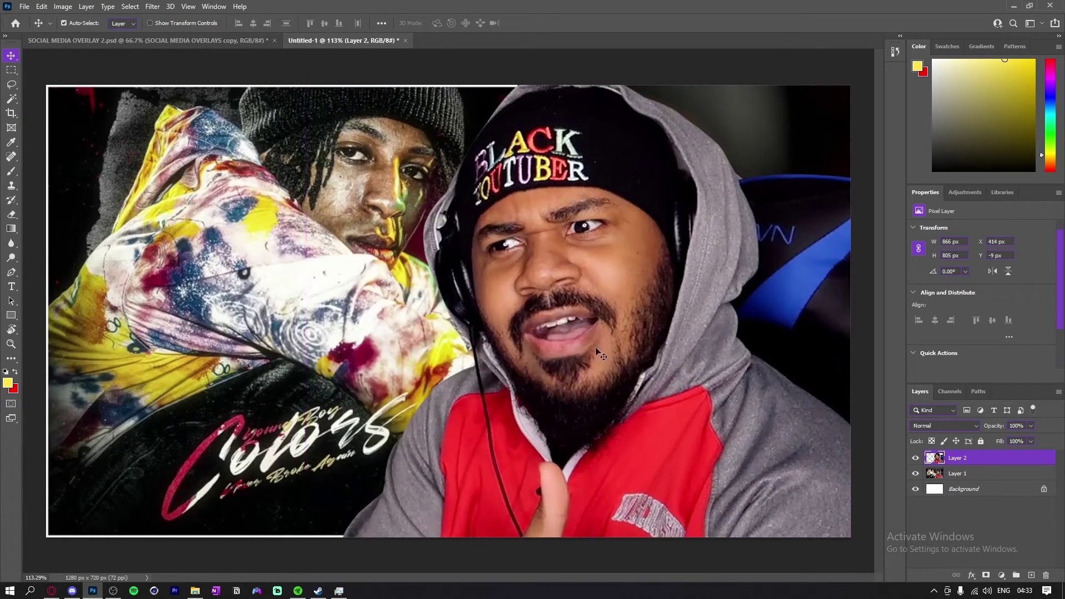
# Add a new layer behind the cutout and paint a soft red glow around the man's outline with a brush of about 205 px.
pyautogui.press('b')
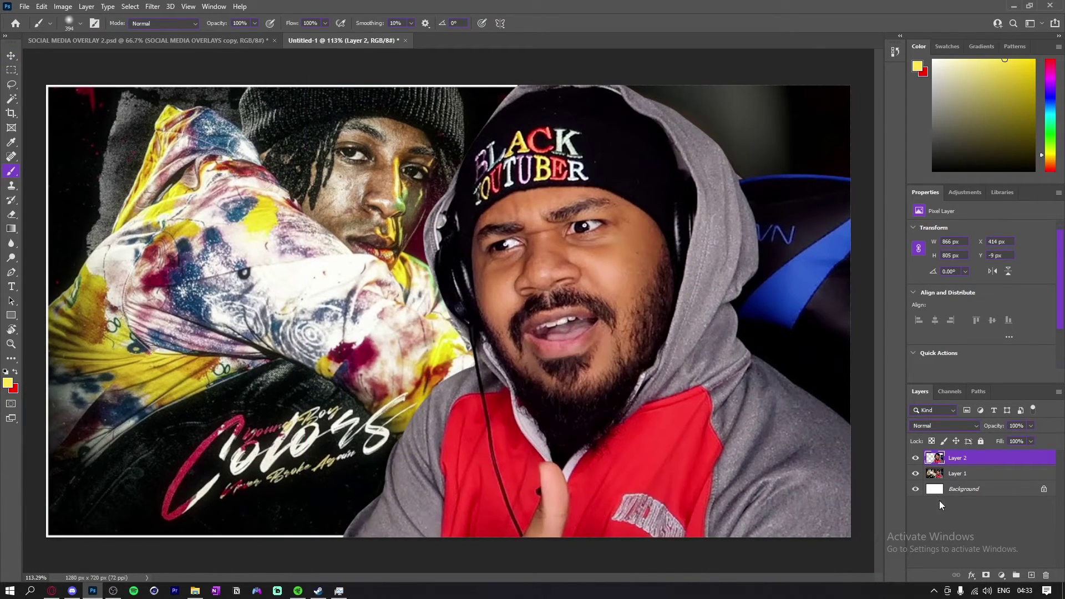
pyautogui.click(1017, 577)
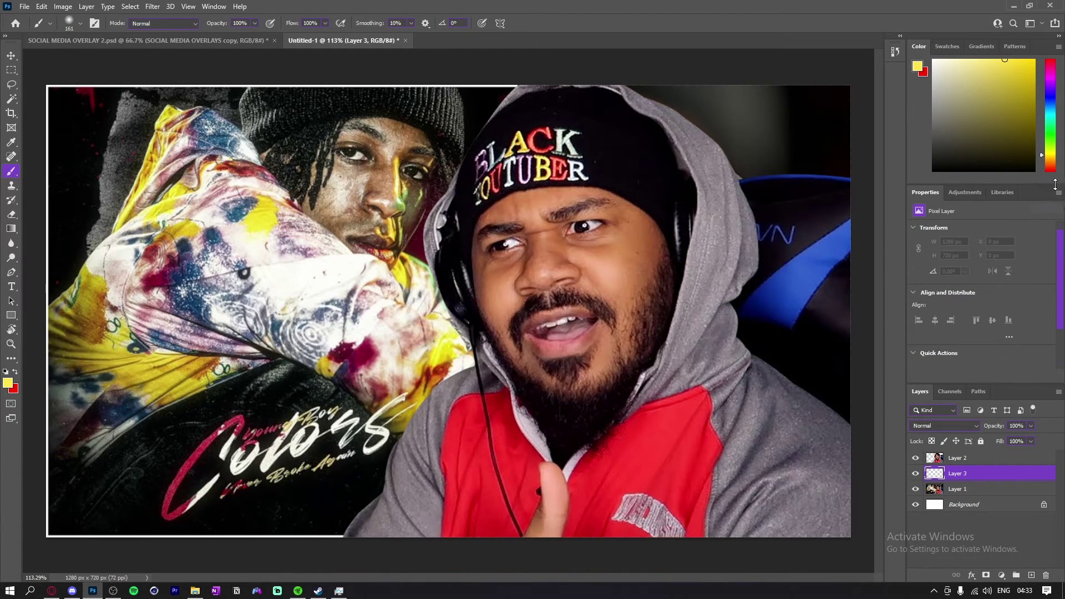
pyautogui.moveTo(1043, 155)
pyautogui.mouseDown()
pyautogui.moveTo(1047, 107)
pyautogui.moveTo(1032, 136)
pyautogui.moveTo(1035, 172)
pyautogui.mouseUp()
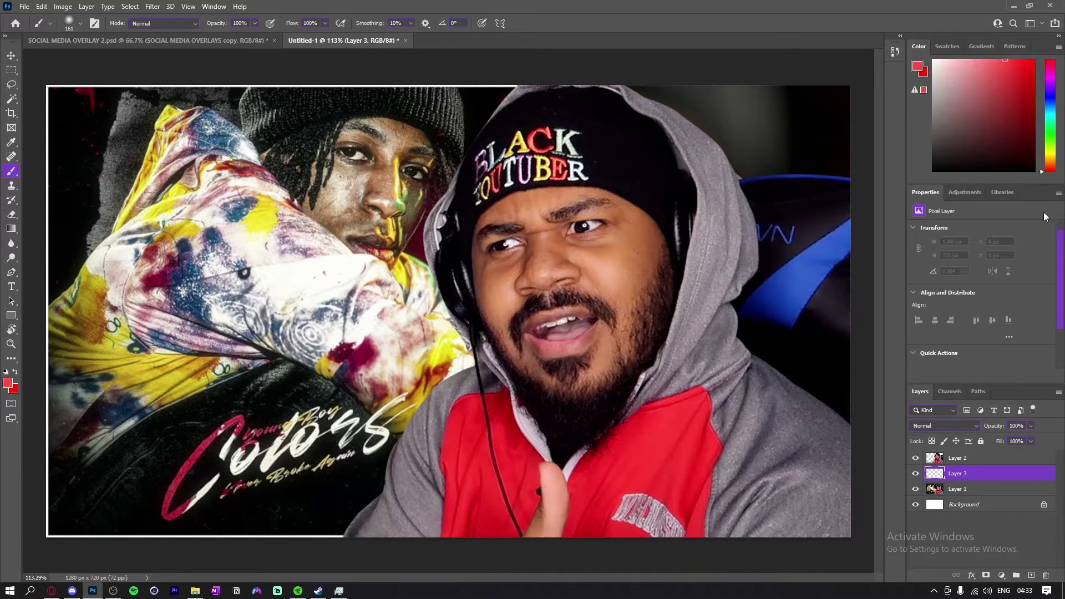
pyautogui.keyDown('alt'); pyautogui.rightClick(444, 500); pyautogui.keyUp('alt')
pyautogui.moveTo(408, 550)
pyautogui.mouseDown()
pyautogui.moveTo(364, 561)
pyautogui.moveTo(413, 554)
pyautogui.moveTo(421, 488)
pyautogui.moveTo(472, 427)
pyautogui.moveTo(466, 399)
pyautogui.moveTo(461, 422)
pyautogui.moveTo(531, 359)
pyautogui.moveTo(502, 311)
pyautogui.moveTo(458, 278)
pyautogui.moveTo(444, 233)
pyautogui.moveTo(484, 225)
pyautogui.moveTo(469, 164)
pyautogui.moveTo(555, 130)
pyautogui.moveTo(546, 165)
pyautogui.moveTo(633, 141)
pyautogui.moveTo(666, 177)
pyautogui.moveTo(872, 267)
pyautogui.moveTo(765, 220)
pyautogui.mouseUp()
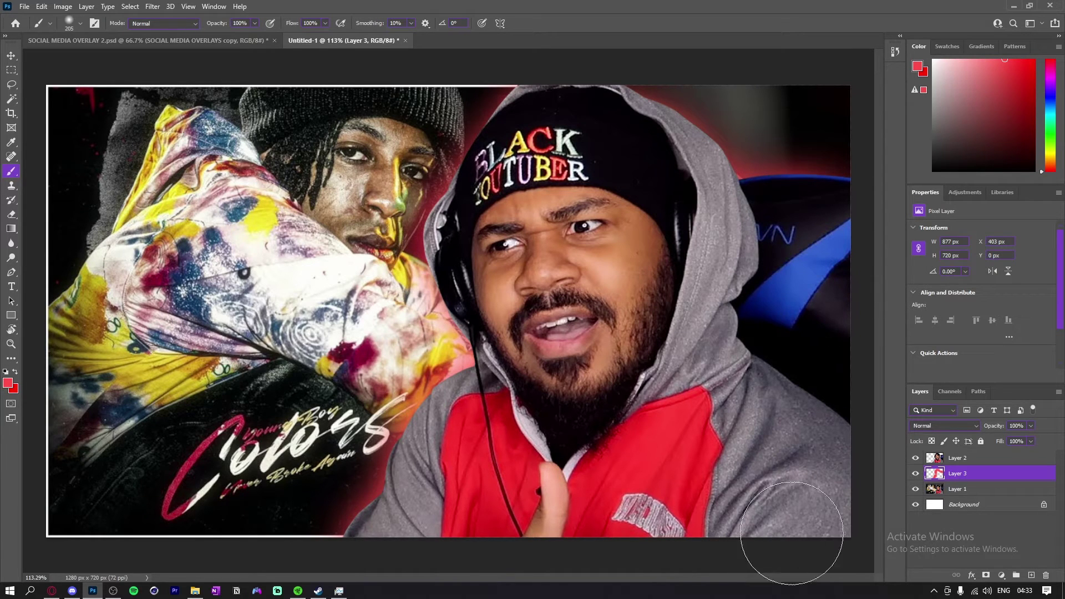
# Brush soft red along the cutout's bottom edge on a new top layer and set that layer's blend mode to Linear Dodge (Add).
pyautogui.scroll(-5, 444, 554)
pyautogui.click(1023, 575)
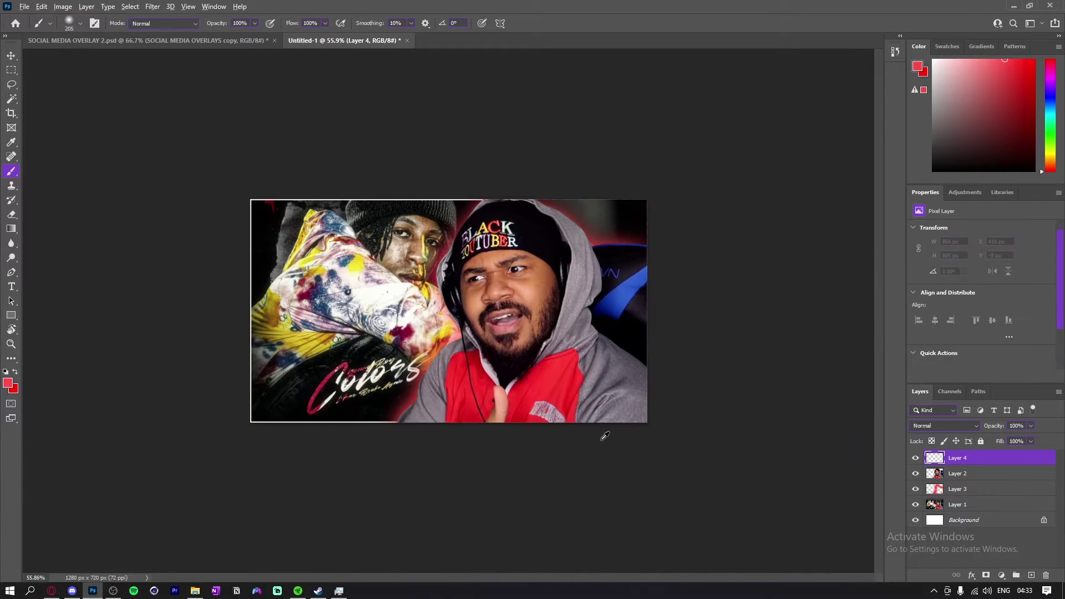
pyautogui.moveTo(486, 393)
pyautogui.mouseDown()
pyautogui.moveTo(521, 403)
pyautogui.moveTo(395, 442)
pyautogui.moveTo(662, 434)
pyautogui.moveTo(465, 439)
pyautogui.mouseUp()
pyautogui.click(419, 434)
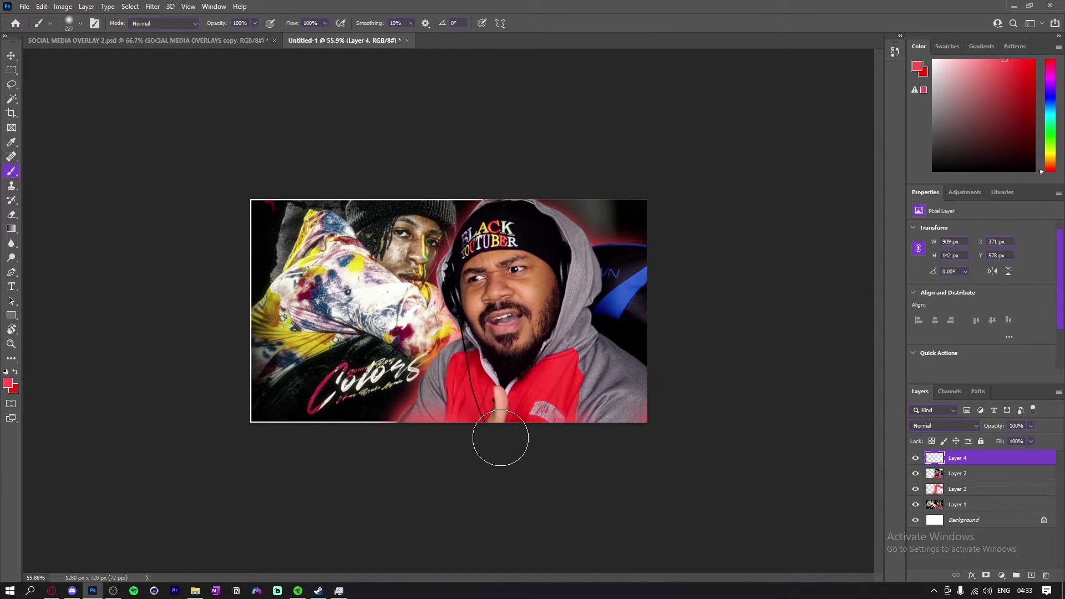
pyautogui.click(957, 427)
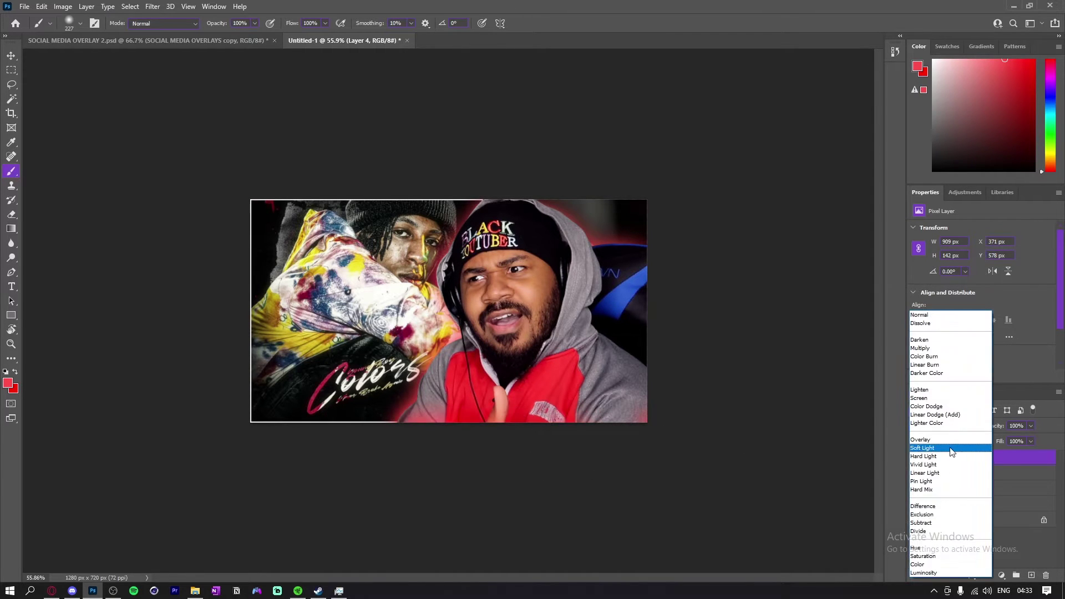
pyautogui.click(953, 417)
pyautogui.moveTo(420, 386); pyautogui.dragTo(443, 381)
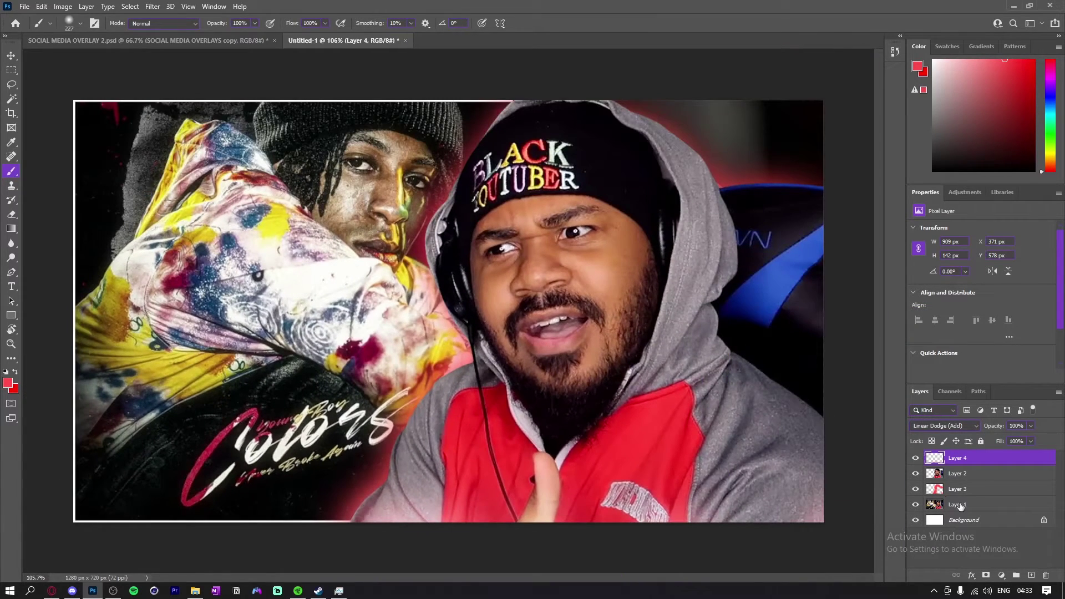
# Add a Curves adjustment above all layers with a slight S-curve that lowers the shadows and raises the highlights.
pyautogui.click(1002, 575)
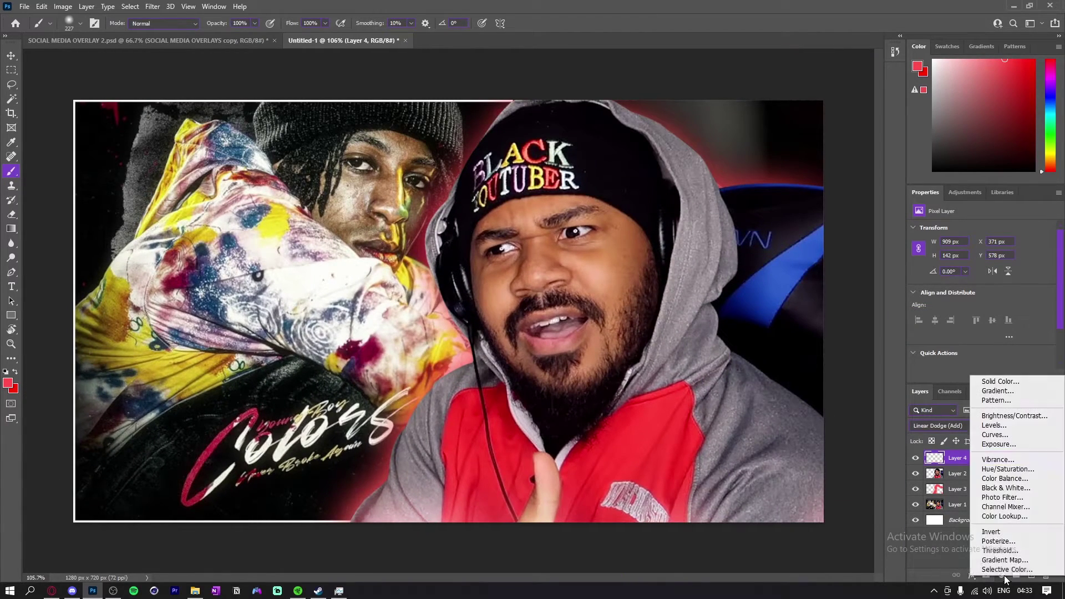
pyautogui.click(1004, 434)
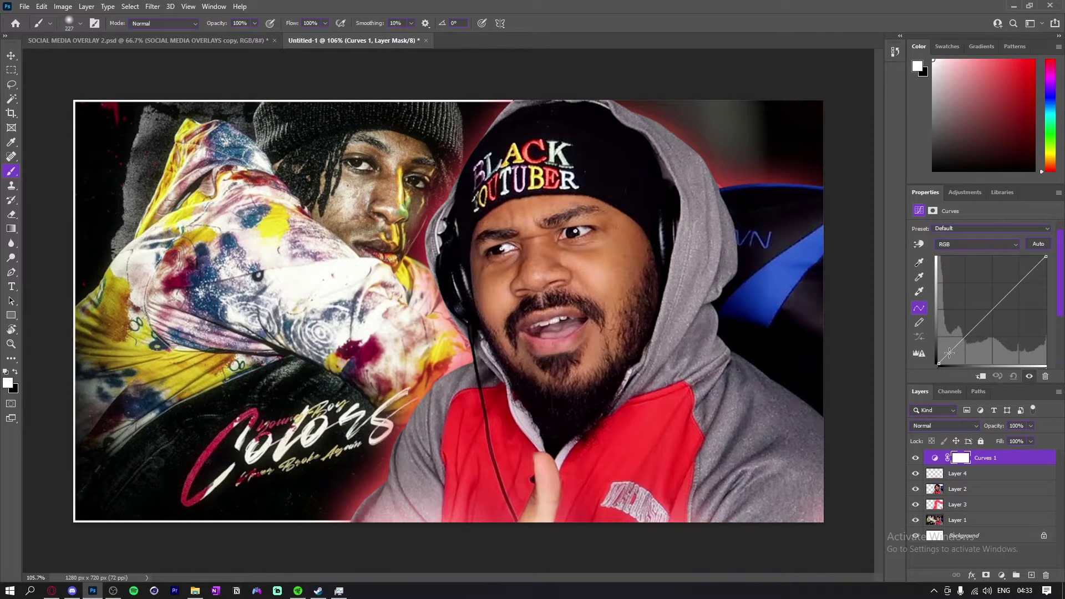
pyautogui.moveTo(951, 352); pyautogui.dragTo(952, 354)
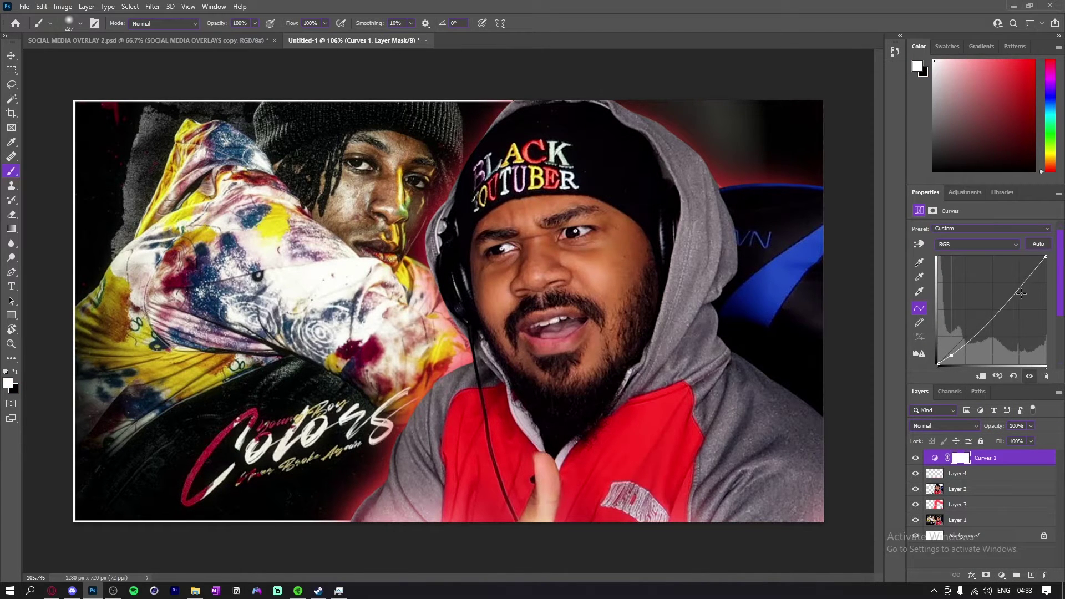
pyautogui.moveTo(1022, 283); pyautogui.dragTo(1021, 279)
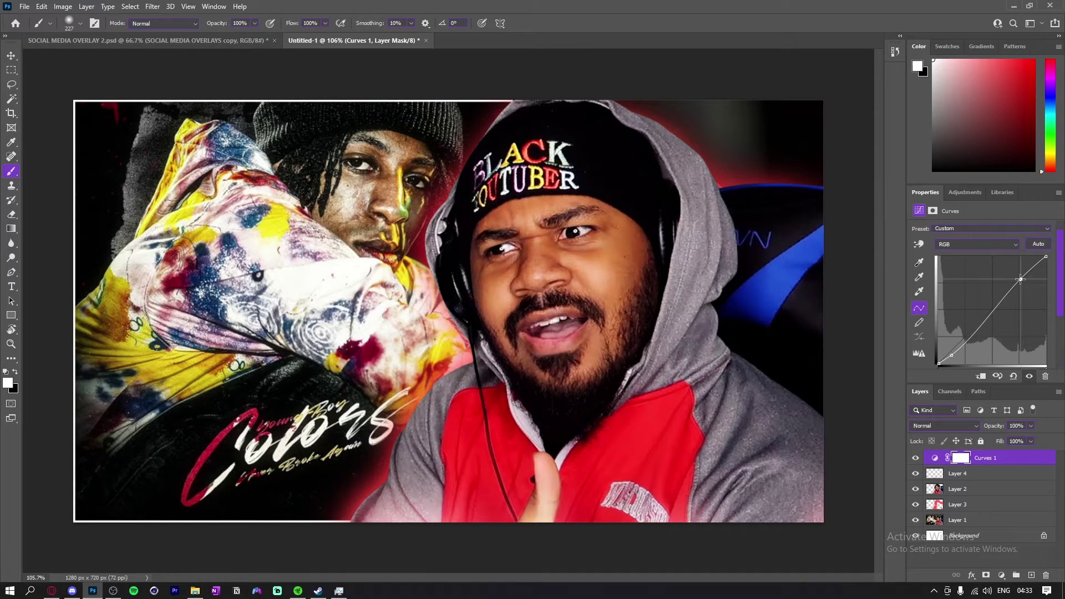
# Delete Layer 1, which holds the original flattened thumbnail picture.
pyautogui.scroll(-2, 745, 307)
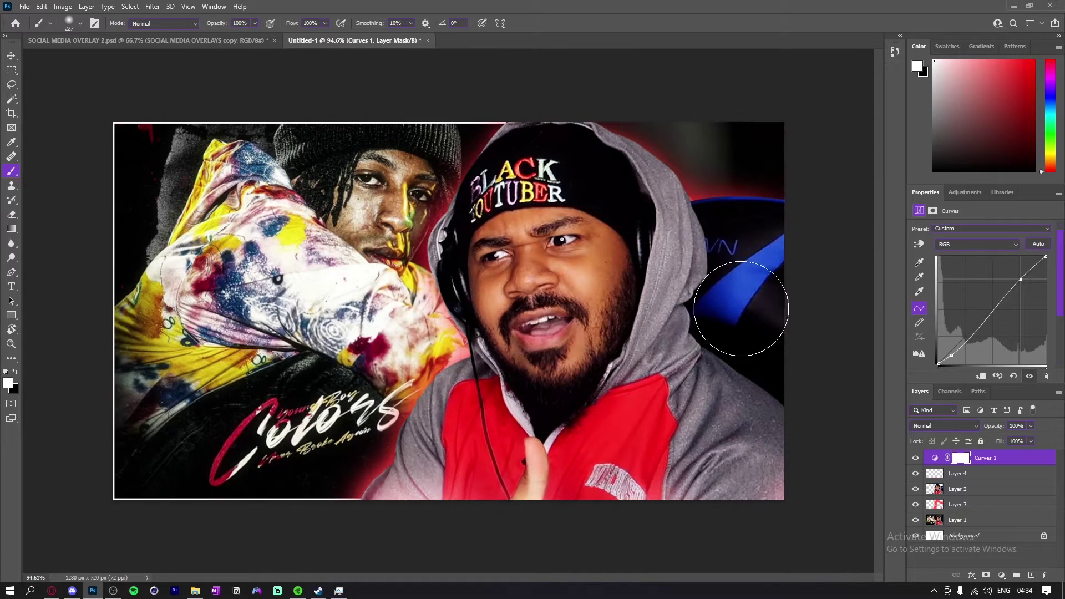
pyautogui.click(978, 519)
pyautogui.press('Delete')
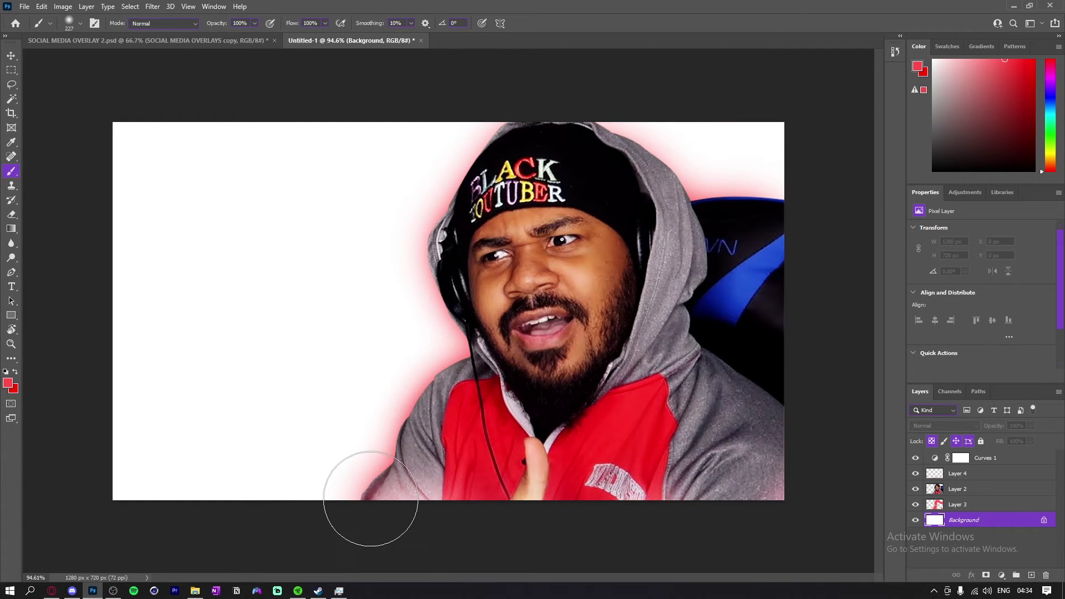
# Switch to the browser and show the "youngboy colors" image results filtered to Large size.
pyautogui.click(56, 593)
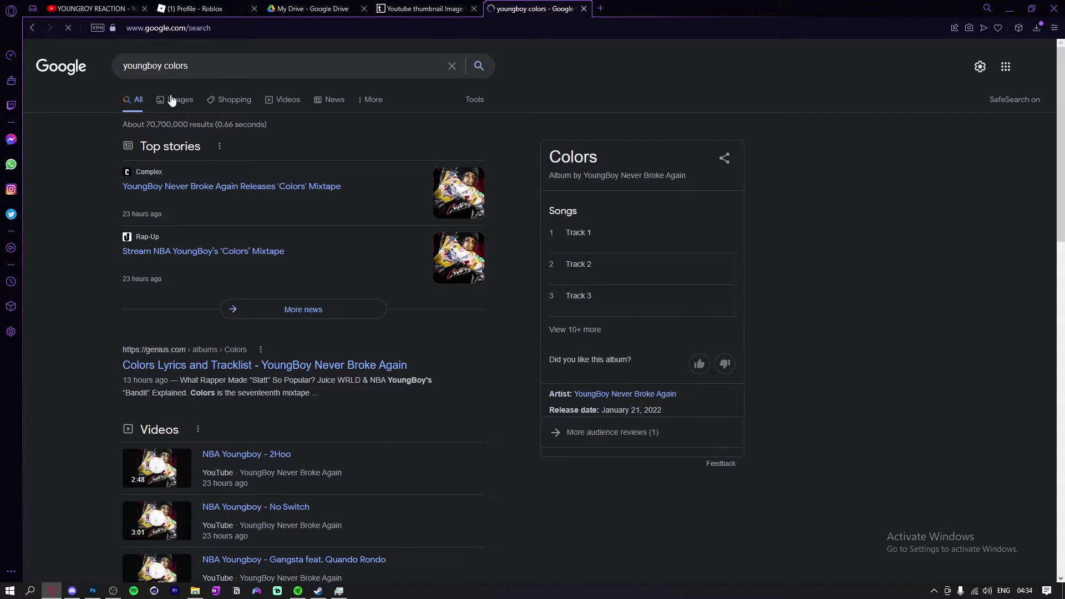
pyautogui.click(181, 103)
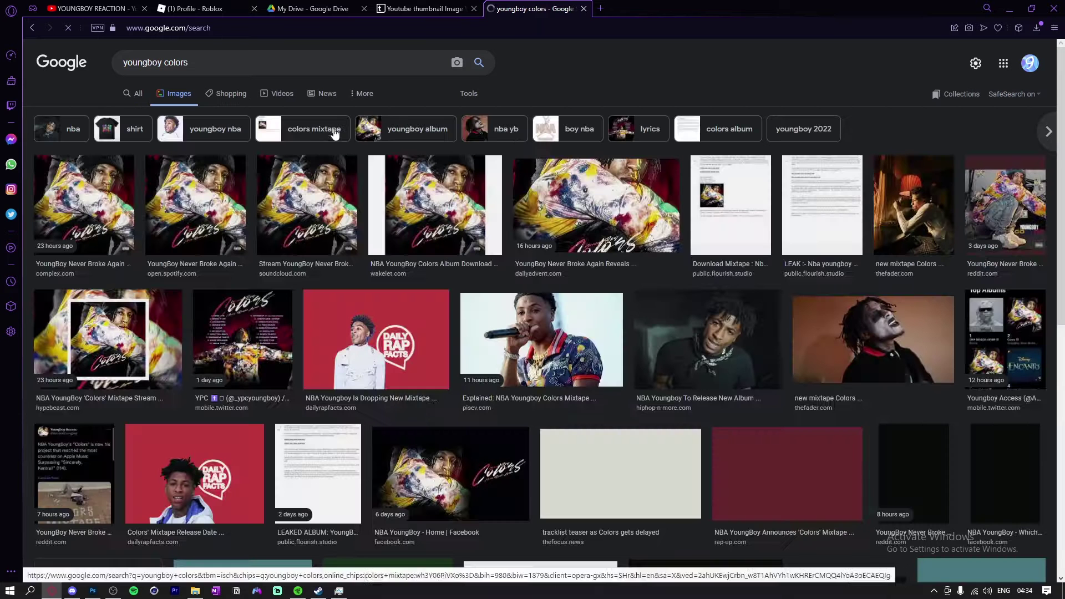
pyautogui.click(469, 93)
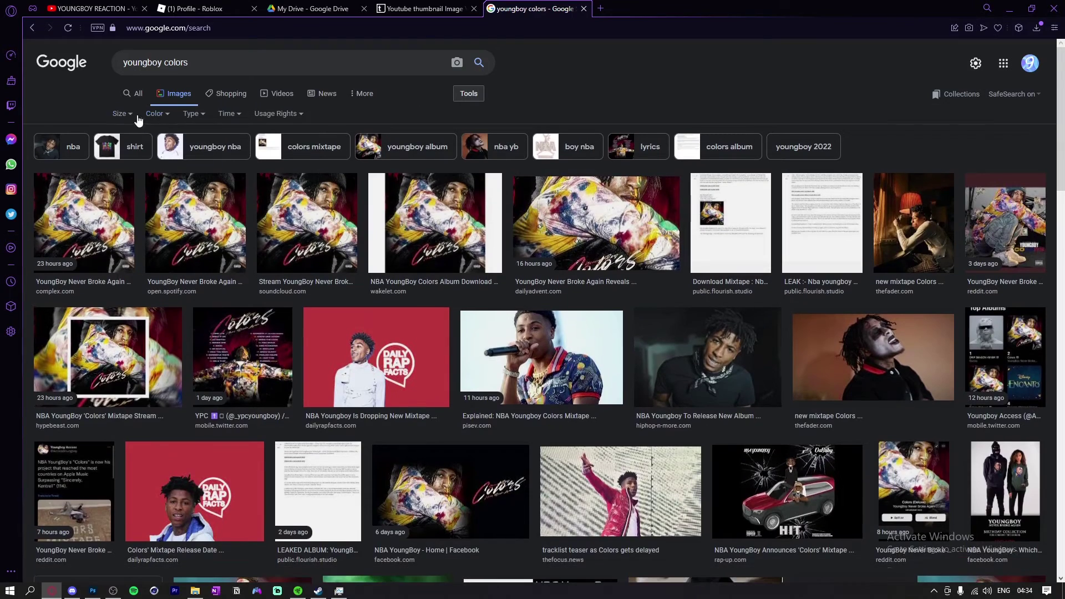
pyautogui.click(120, 113)
pyautogui.click(123, 150)
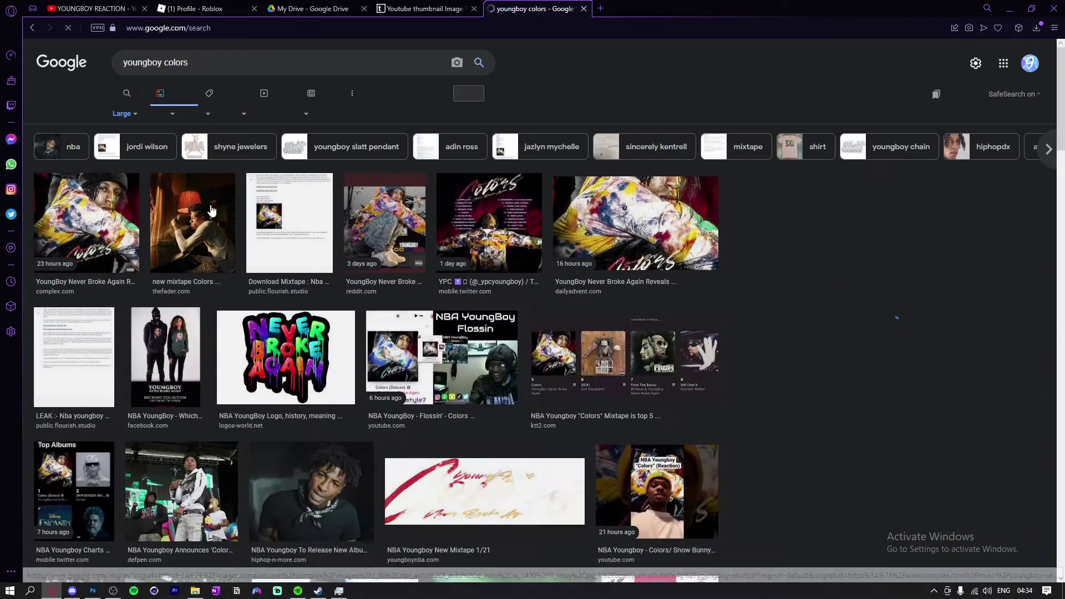
# Open the Colors mixtape cover from complex.com in the image results and copy the image.
pyautogui.click(114, 216)
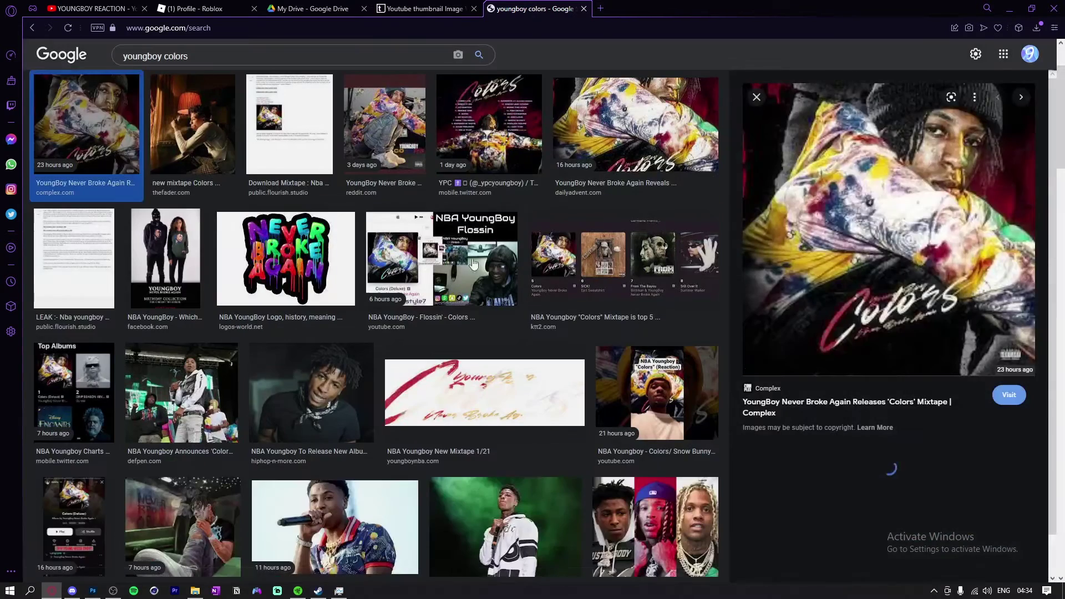
pyautogui.rightClick(930, 268)
pyautogui.click(876, 390)
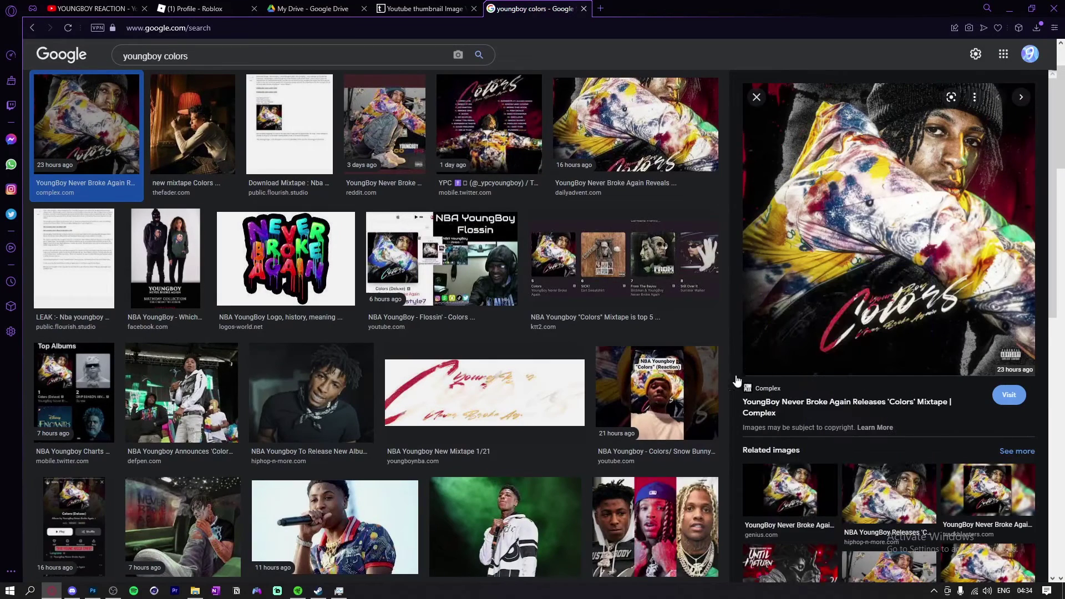
# Switch to Photoshop, paste the copied Colors cover as a layer directly above the Background and start a free transform on it.
pyautogui.click(94, 592)
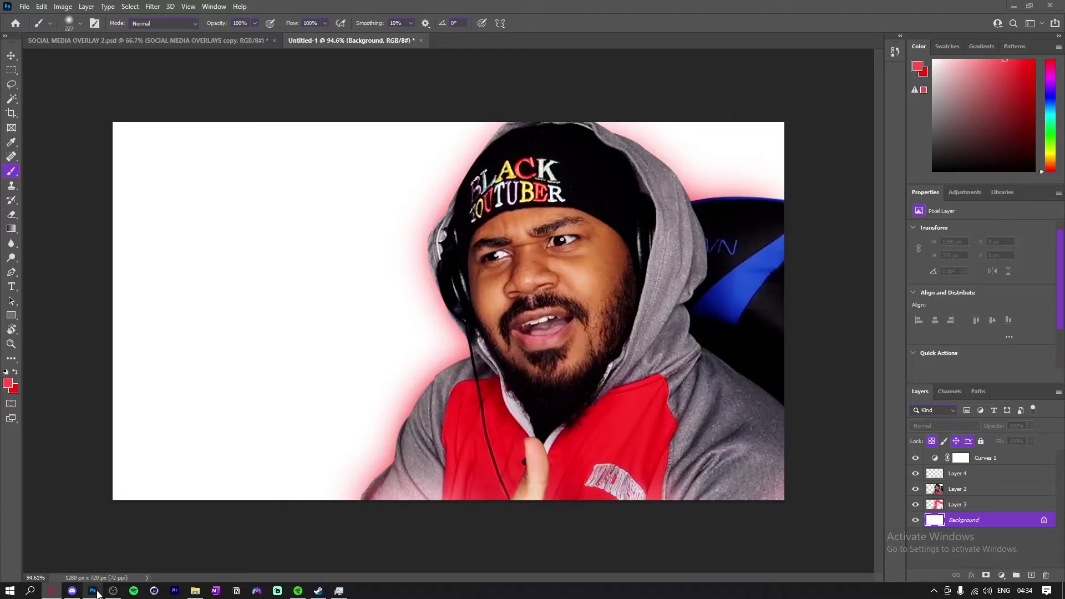
pyautogui.hotkey('ctrl', 'v')
pyautogui.press('v')
pyautogui.hotkey('ctrl', 't')
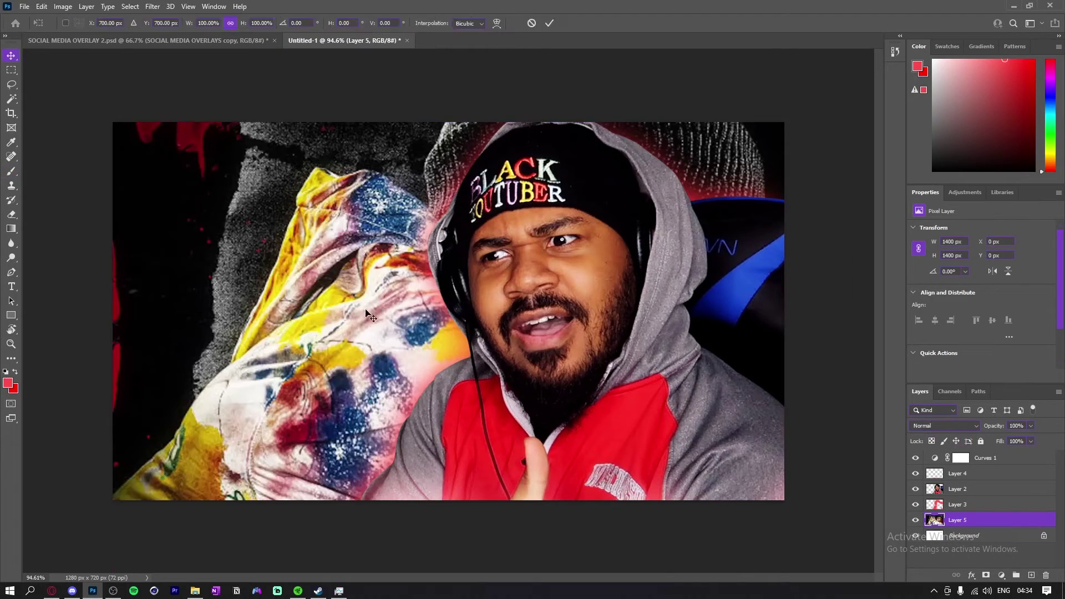
# Try scaling the pasted cover to 58.52% and placing it over the left half of the canvas.
pyautogui.moveTo(550, 339); pyautogui.dragTo(491, 339)
pyautogui.moveTo(471, 476); pyautogui.dragTo(464, 379)
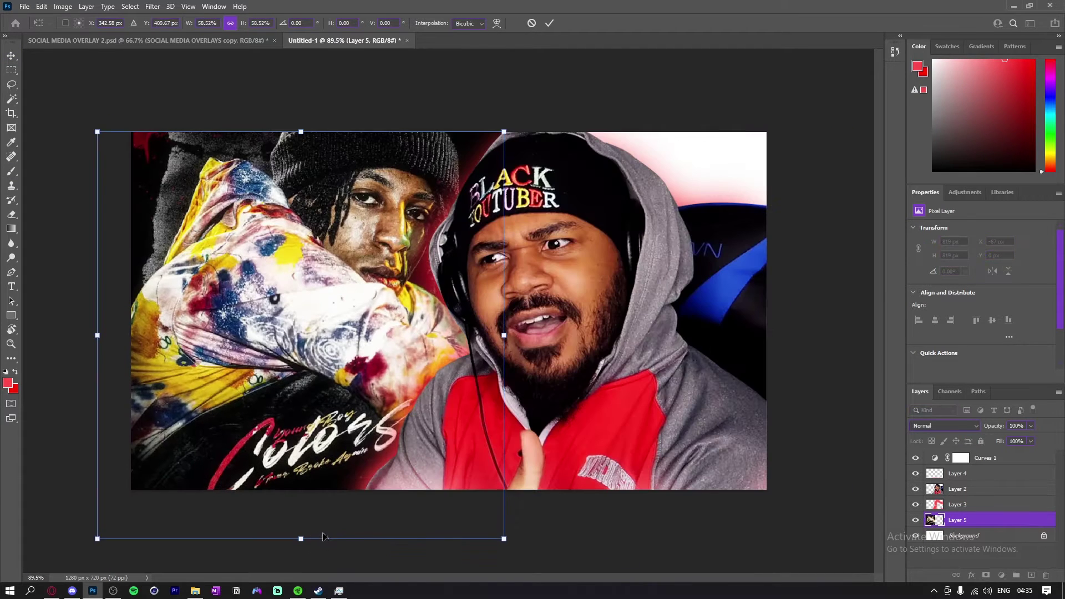
pyautogui.moveTo(324, 537)
pyautogui.mouseDown()
pyautogui.moveTo(322, 510)
pyautogui.moveTo(321, 519)
pyautogui.mouseUp()
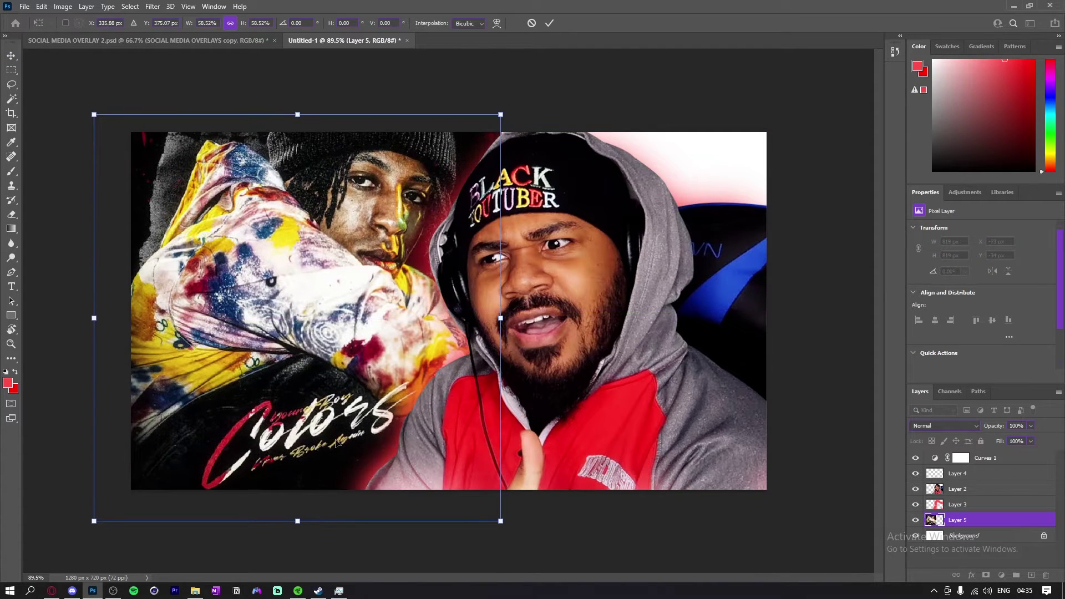
pyautogui.press('Return')
pyautogui.moveTo(348, 307); pyautogui.dragTo(351, 307)
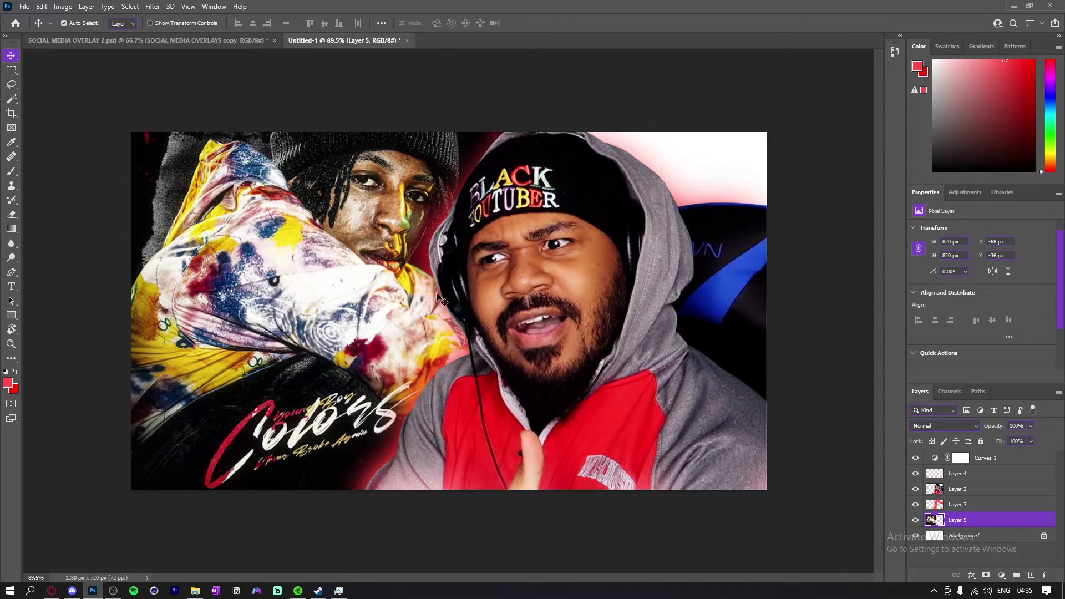
# Scale the Colors cover to 53.89% with its corner at the canvas's upper-left corner, behind the YouTuber cutout.
pyautogui.moveTo(675, 412); pyautogui.dragTo(411, 304)
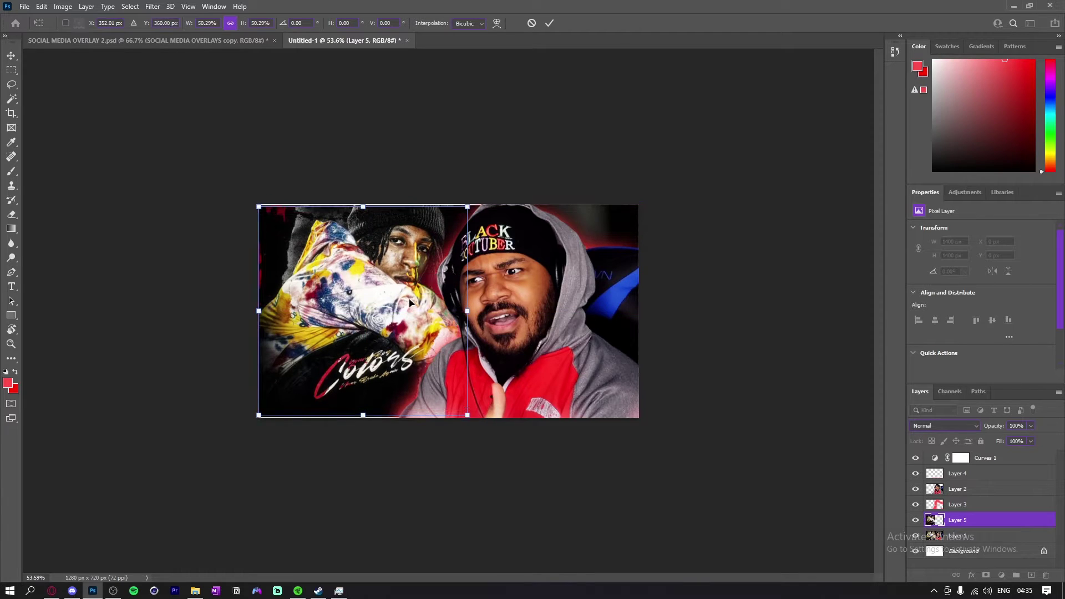
pyautogui.moveTo(411, 379); pyautogui.dragTo(436, 379)
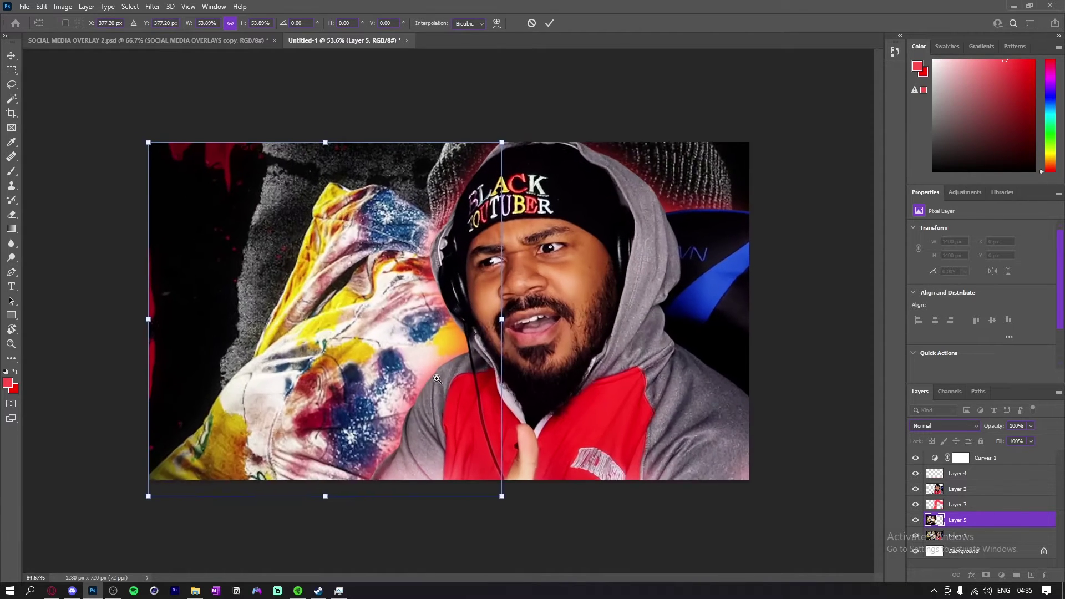
pyautogui.scroll(1, 437, 378)
pyautogui.press('Return')
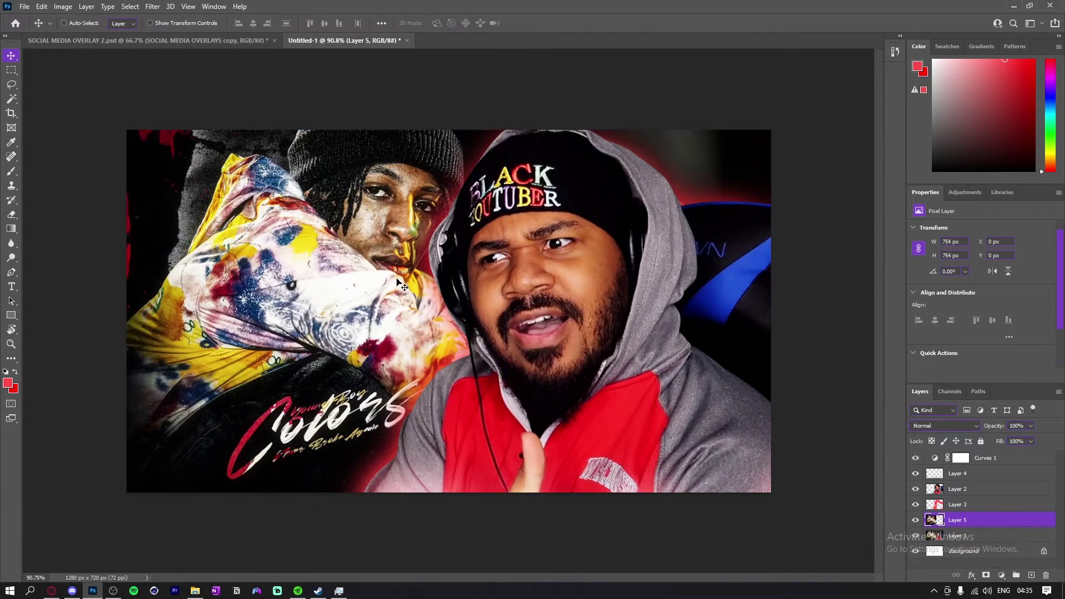
pyautogui.scroll(2, 407, 269)
pyautogui.scroll(-2, 407, 269)
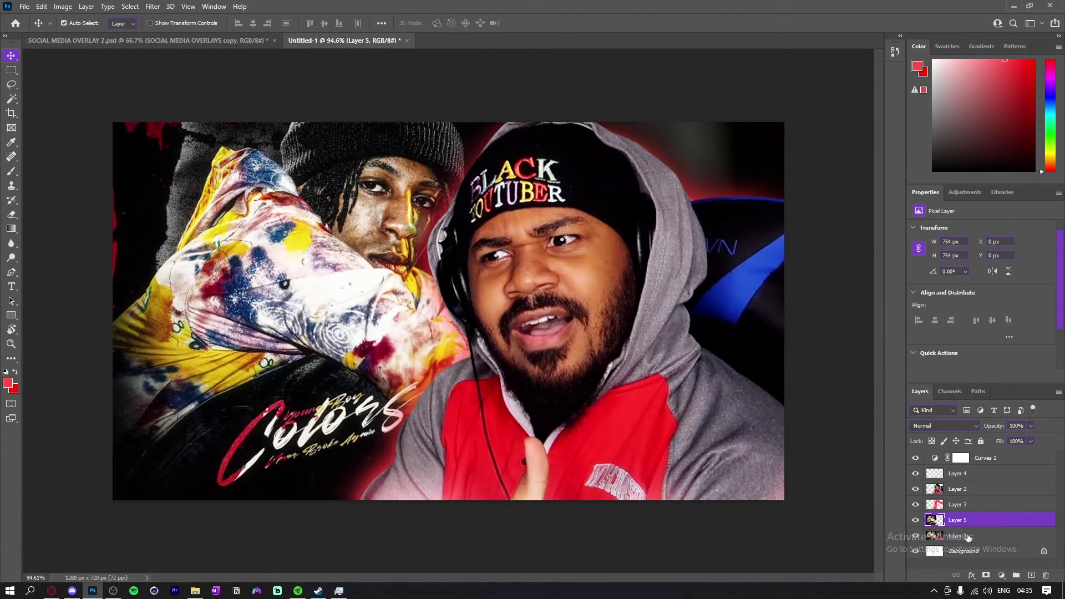
# Add a Hue/Saturation adjustment directly above Layer 1, with Colorize on, hue 0 and saturation 100.
pyautogui.click(999, 576)
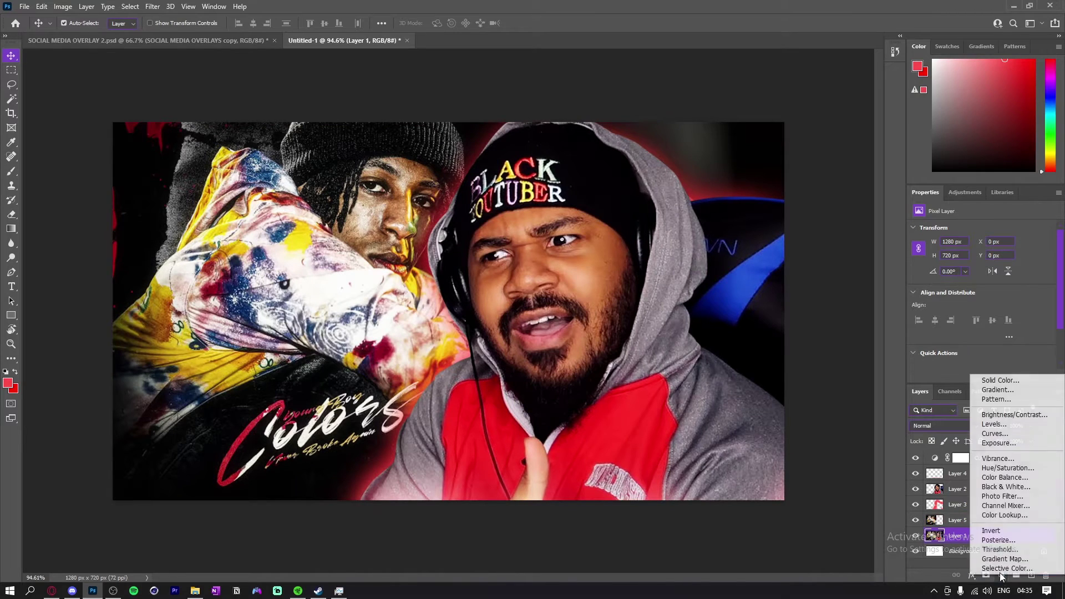
pyautogui.click(1013, 475)
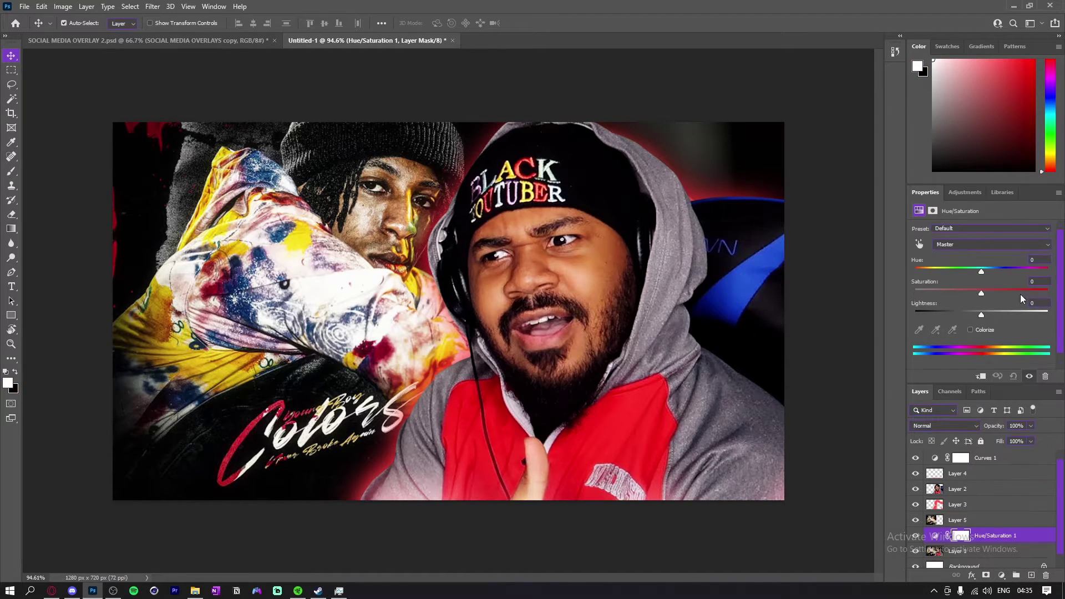
pyautogui.click(976, 328)
pyautogui.moveTo(953, 293); pyautogui.dragTo(1048, 293)
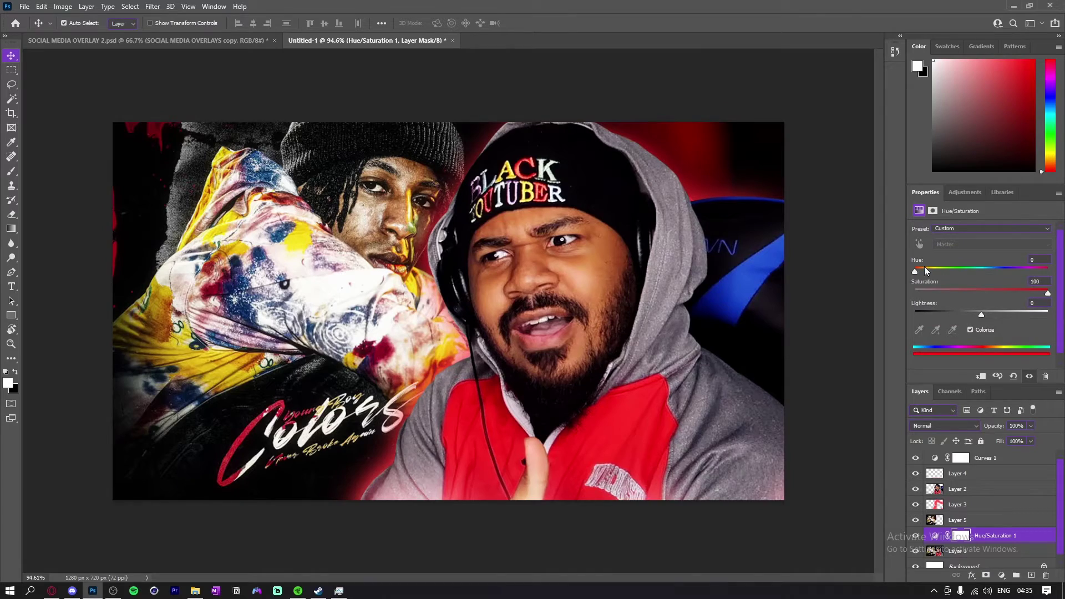
pyautogui.scroll(1, 617, 247)
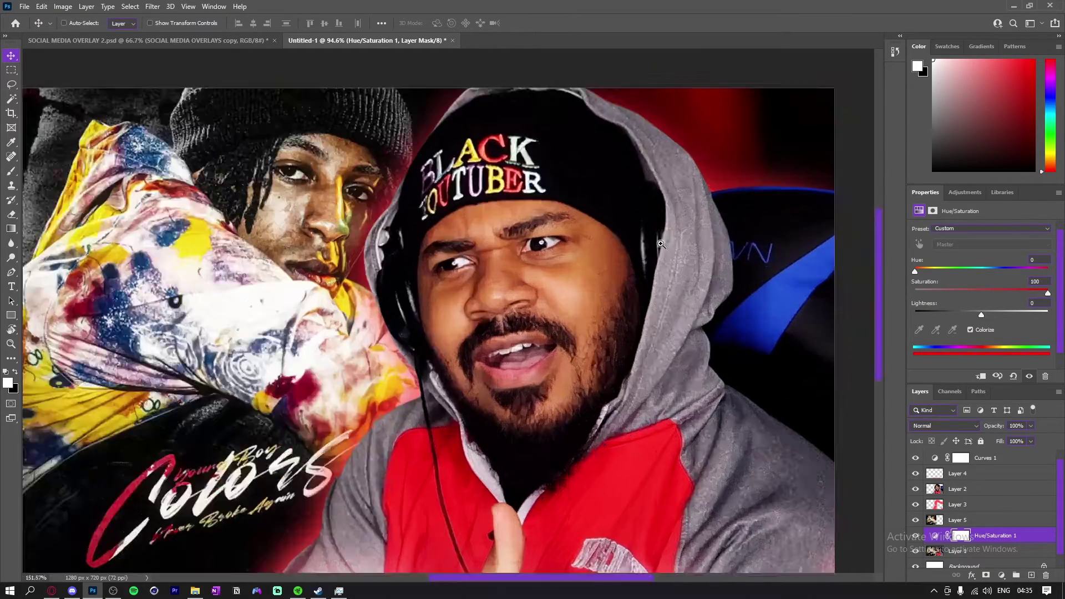
pyautogui.scroll(-3, 616, 247)
pyautogui.moveTo(616, 246); pyautogui.dragTo(638, 249)
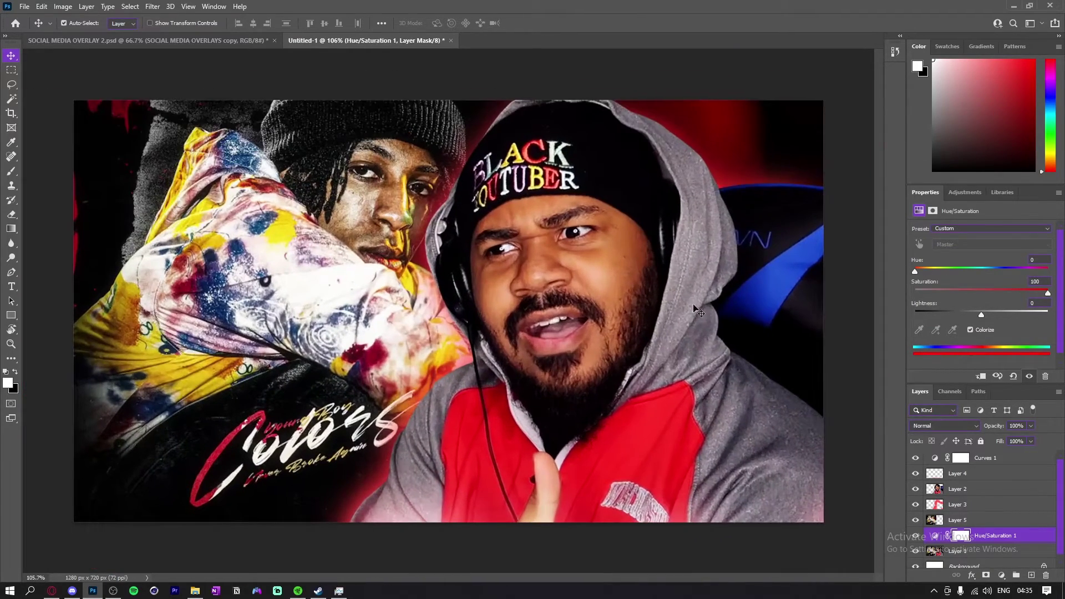
pyautogui.scroll(-1, 981, 560)
# Add a second Hue/Saturation adjustment above Layer 2 and clip it to the YouTuber cutout.
pyautogui.click(980, 547)
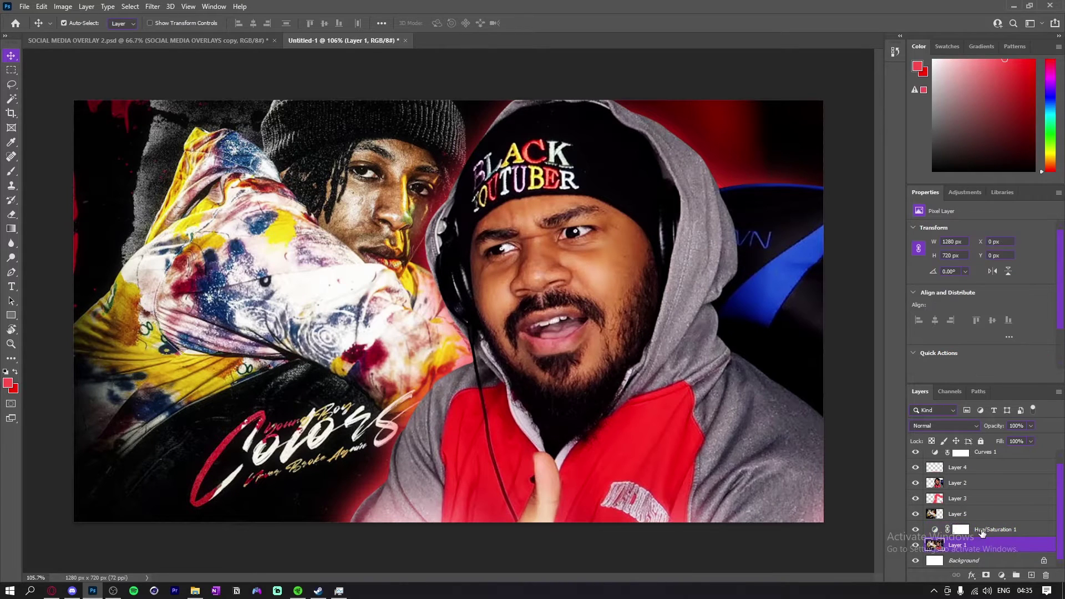
pyautogui.click(979, 514)
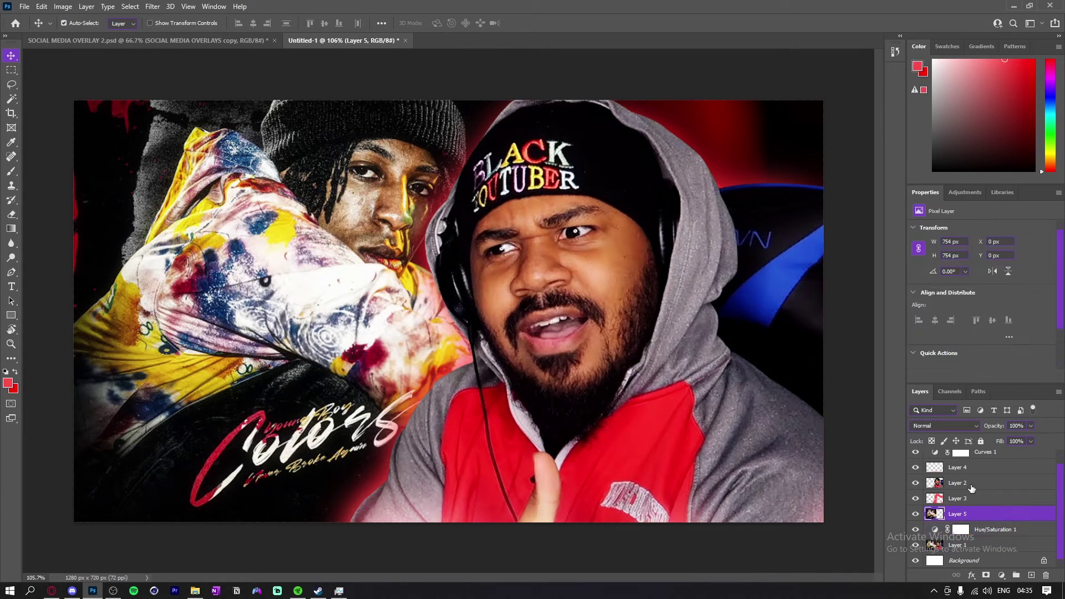
pyautogui.click(1002, 576)
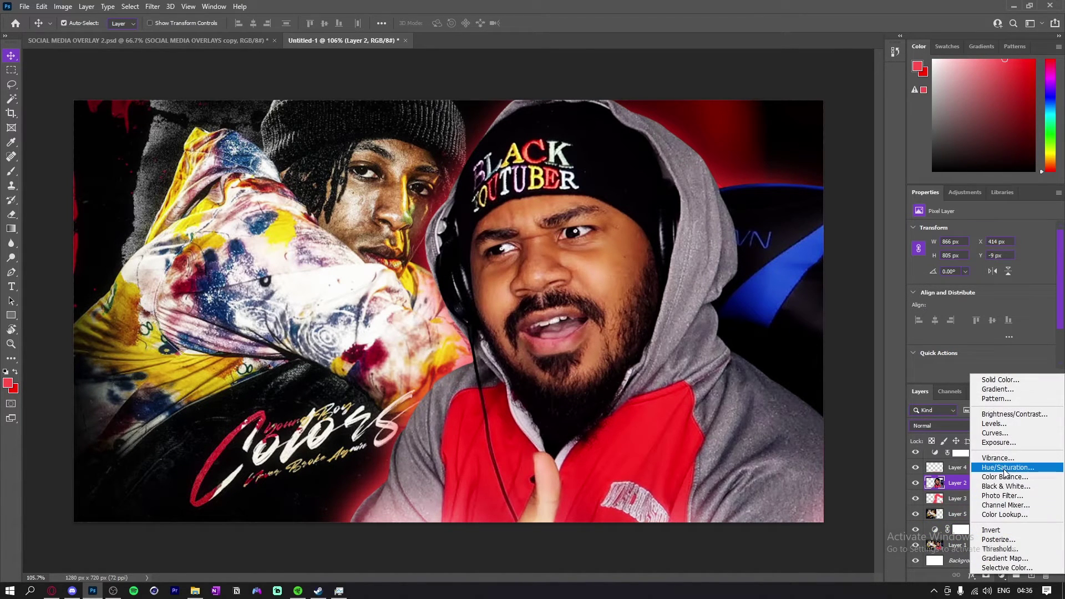
pyautogui.click(1005, 469)
pyautogui.keyDown('alt'); pyautogui.click(996, 491); pyautogui.keyUp('alt')
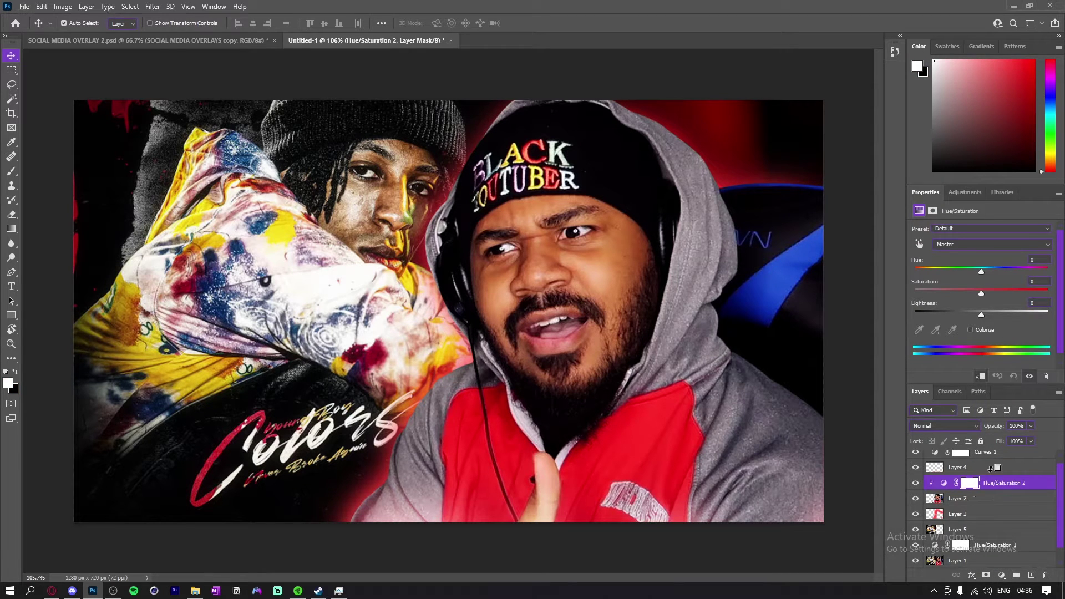
# Colorize the clipped Hue/Saturation adjustment with hue 0, saturation 97 and lightness +35.
pyautogui.moveTo(982, 293); pyautogui.dragTo(1023, 278)
pyautogui.hotkey('ctrl', 'z')
pyautogui.click(979, 330)
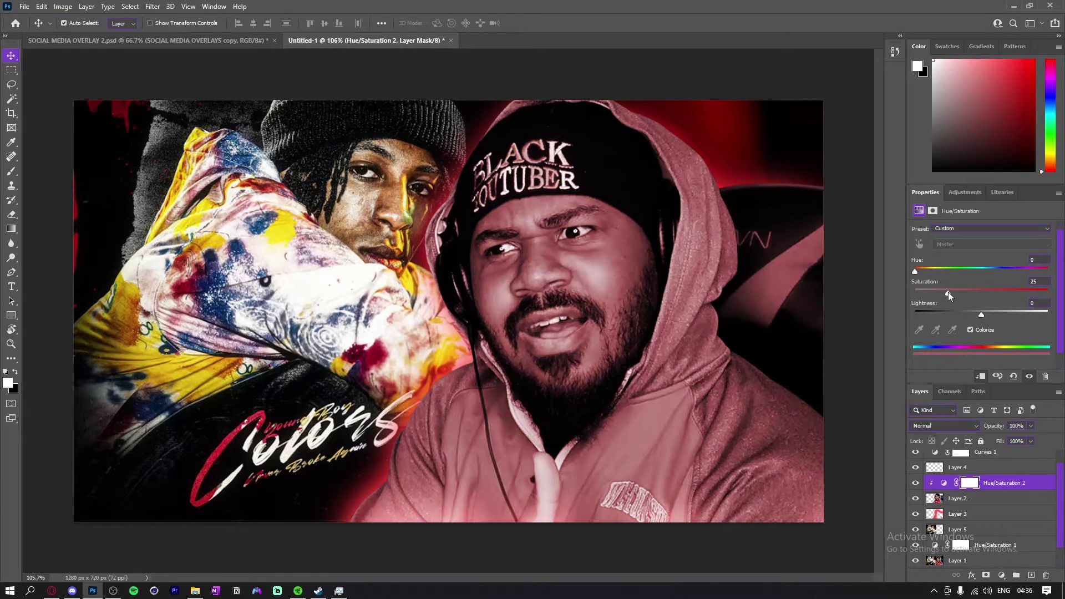
pyautogui.moveTo(948, 292); pyautogui.dragTo(1046, 274)
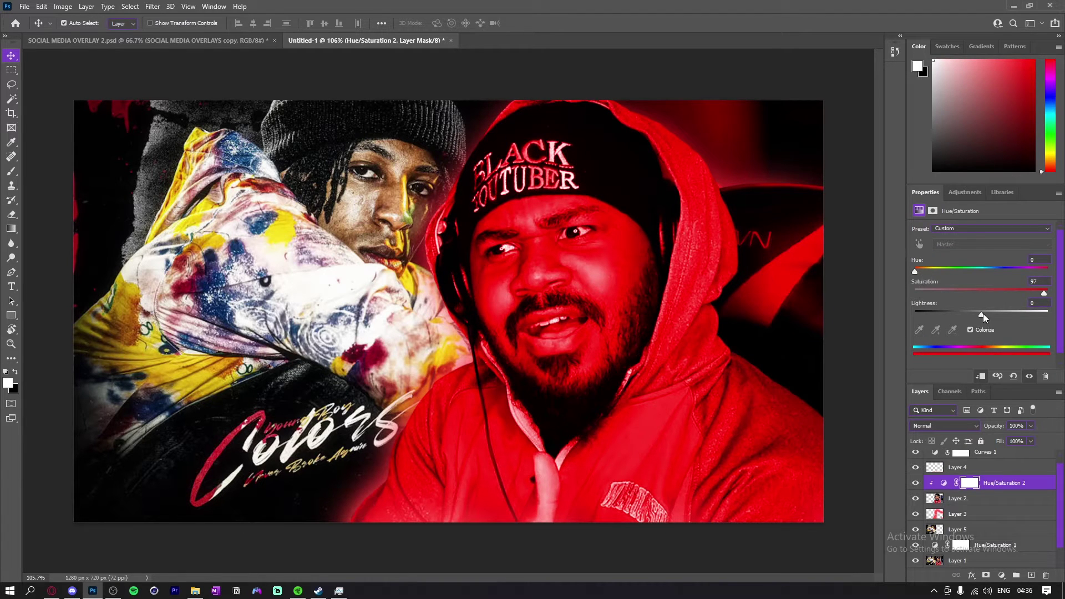
pyautogui.moveTo(983, 314); pyautogui.dragTo(1004, 311)
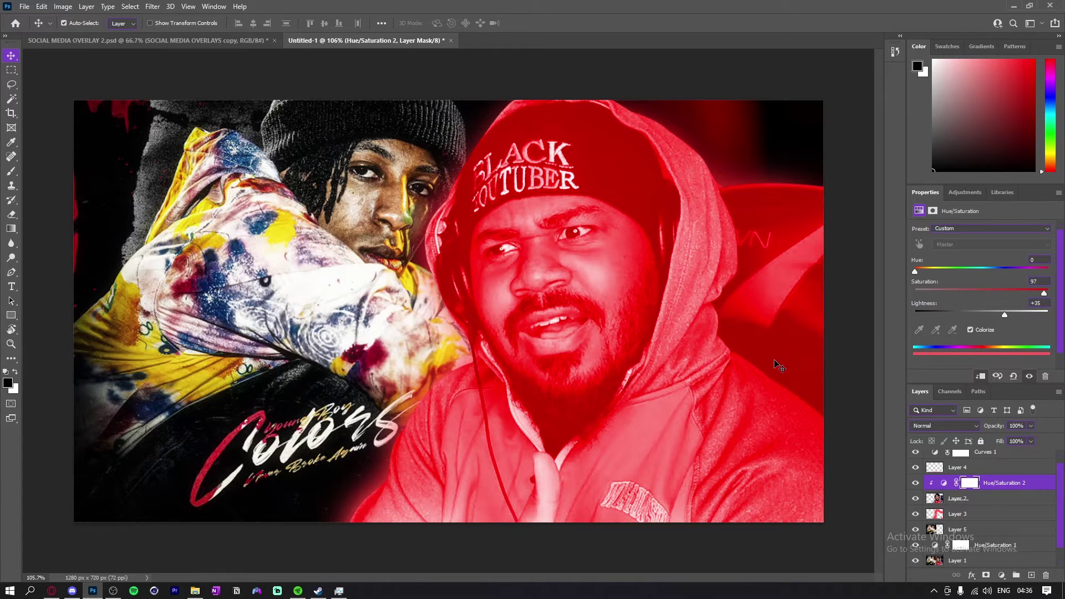
# Invert the clipped adjustment's mask to black and paint white with a small soft brush along the cutout's left shoulder and hood edge.
pyautogui.hotkey('ctrl', 'i')
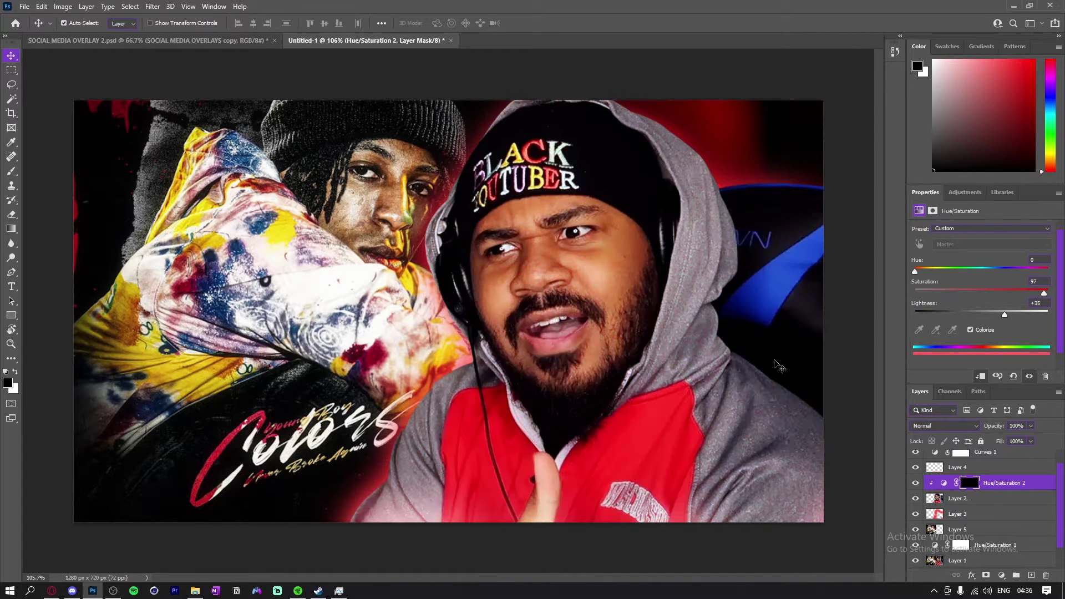
pyautogui.scroll(3, 564, 332)
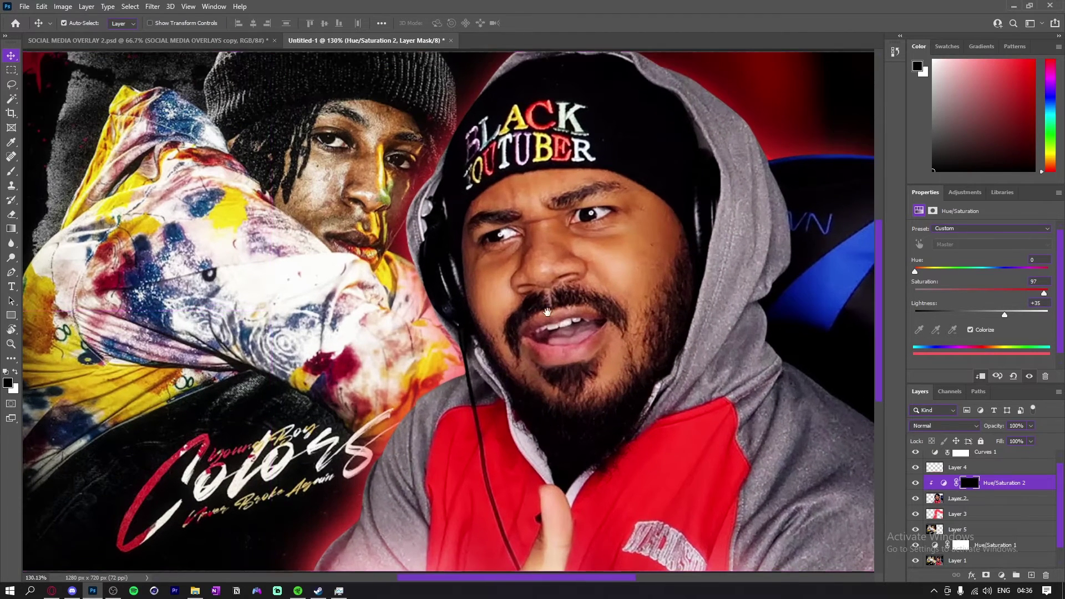
pyautogui.press('b')
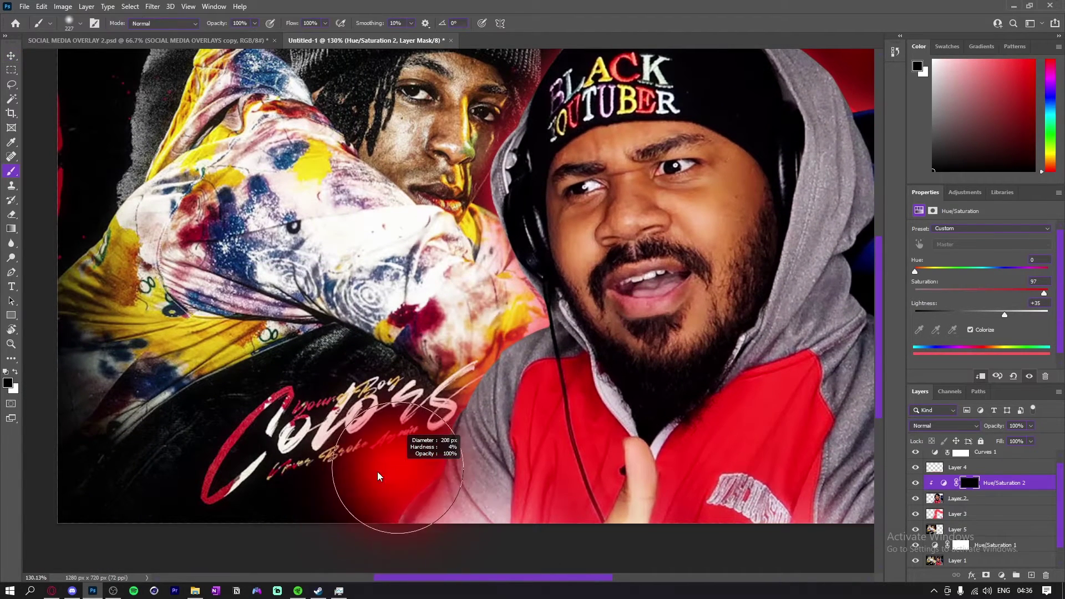
pyautogui.moveTo(388, 512); pyautogui.dragTo(418, 484)
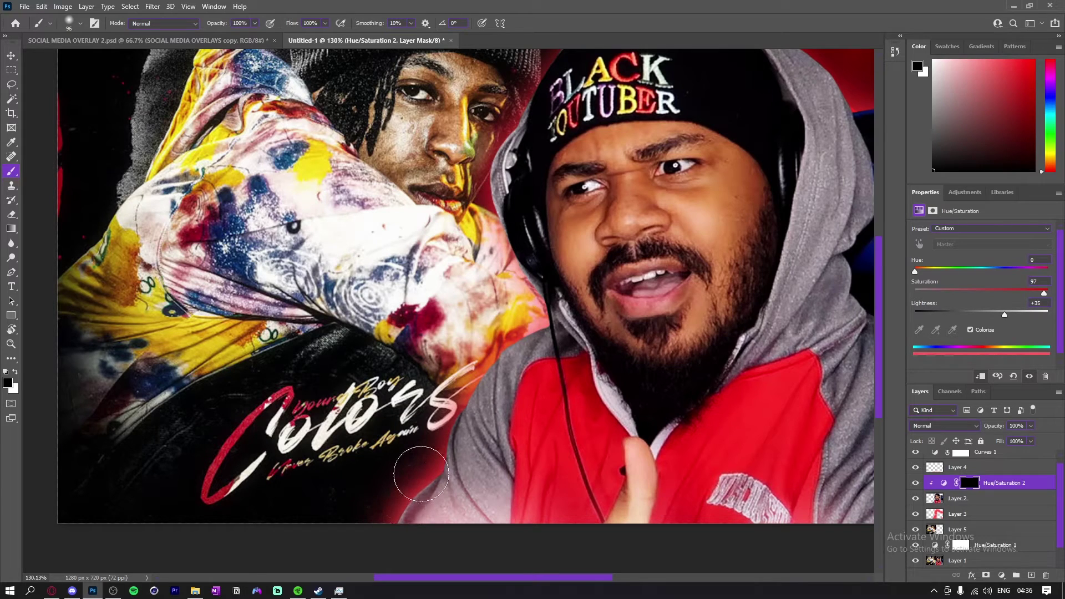
pyautogui.press('x')
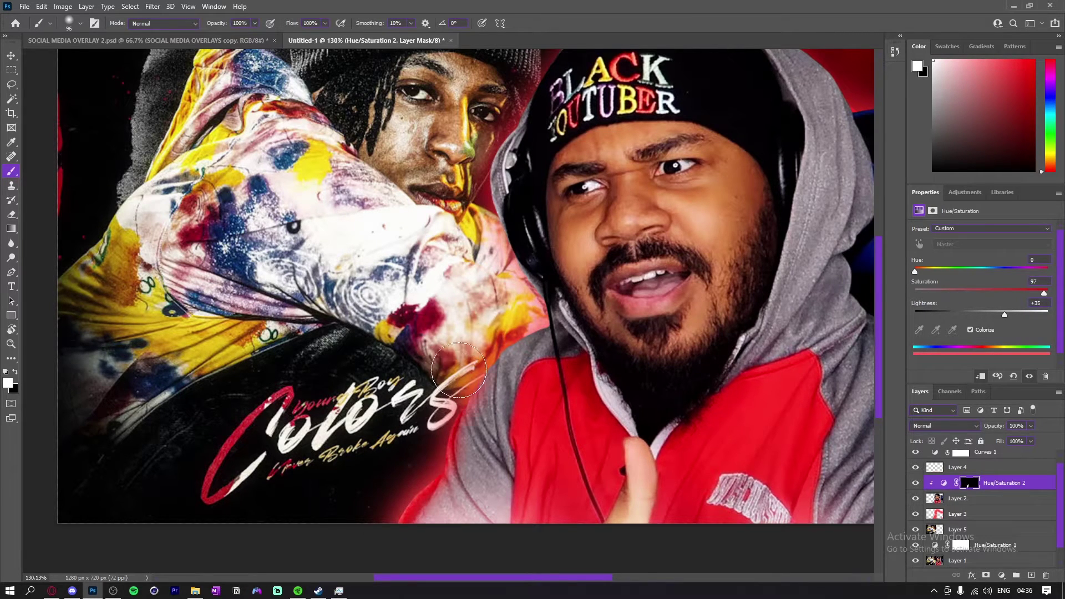
pyautogui.keyDown('alt'); pyautogui.rightClick(535, 324); pyautogui.keyUp('alt')
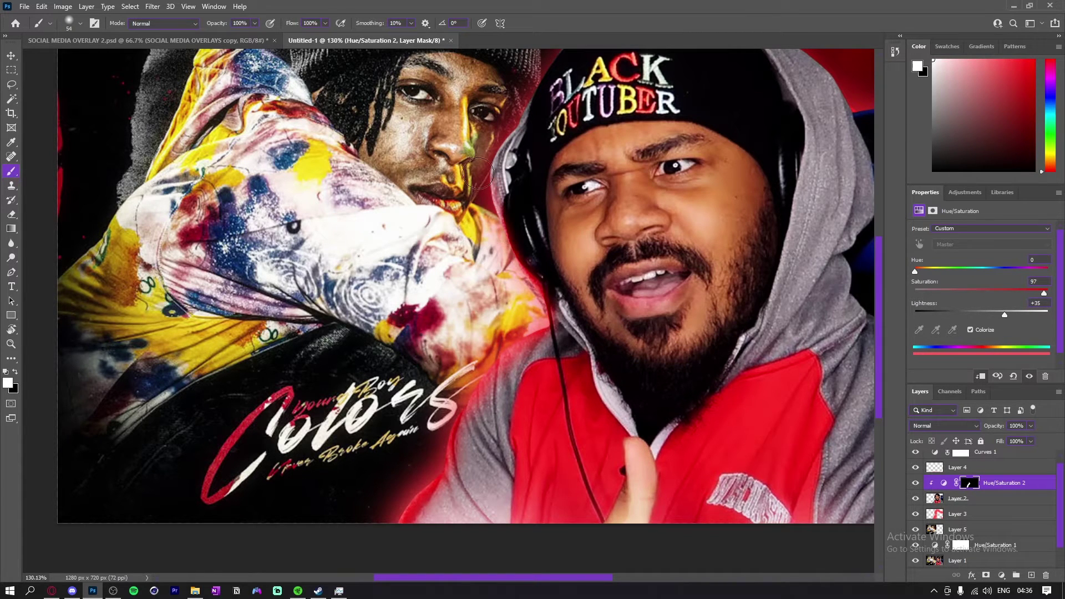
pyautogui.moveTo(506, 106); pyautogui.dragTo(486, 222)
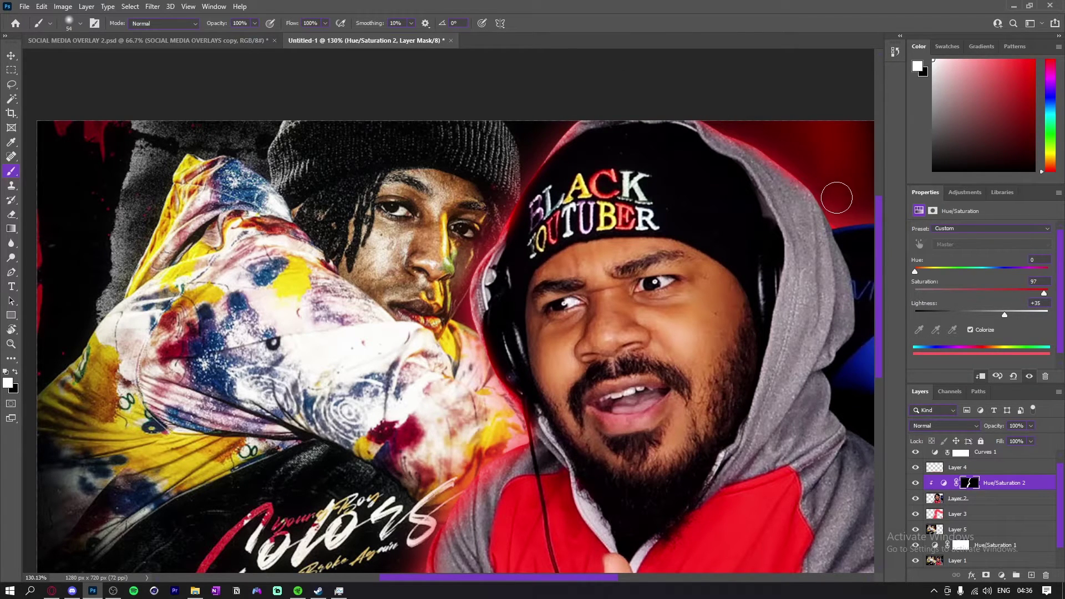
# Paint white on the mask with the 54 px brush along the hood's right edge and the top of the chair.
pyautogui.moveTo(692, 132); pyautogui.dragTo(573, 143)
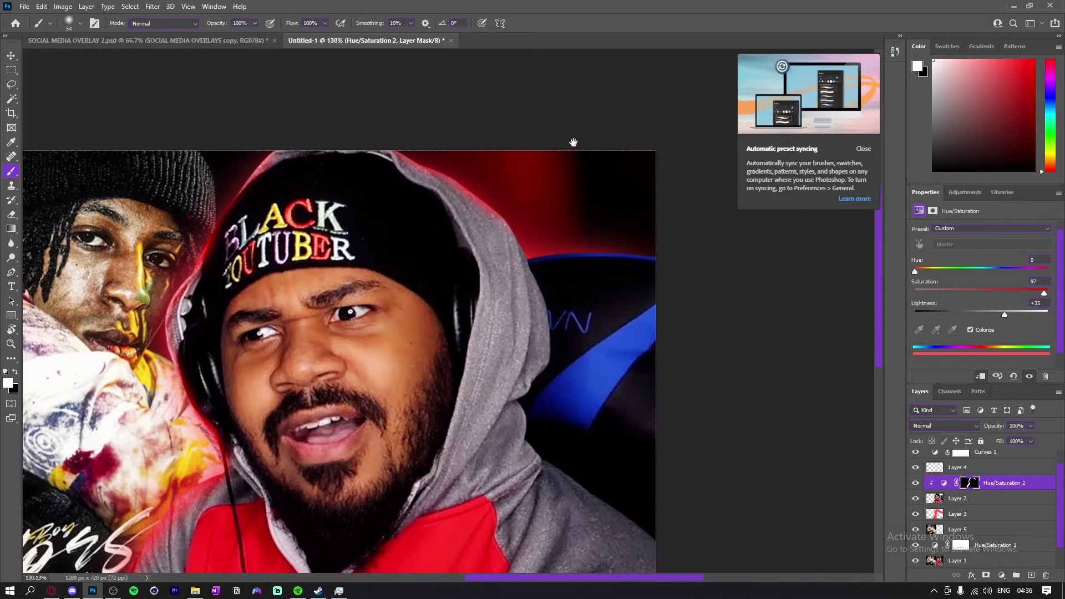
pyautogui.click(862, 149)
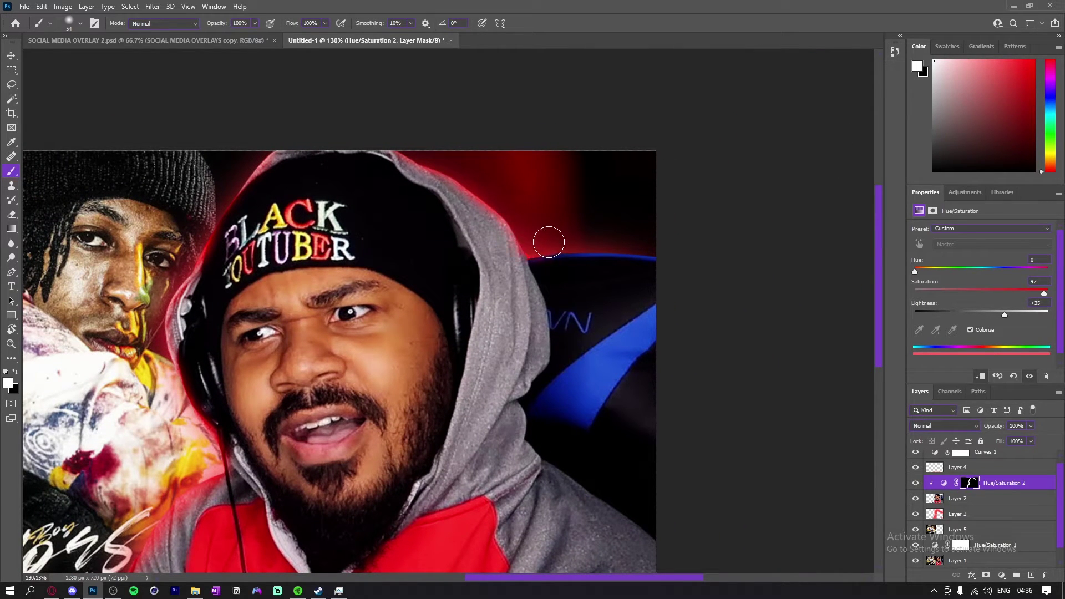
pyautogui.moveTo(634, 248); pyautogui.dragTo(703, 271)
pyautogui.moveTo(628, 275); pyautogui.dragTo(604, 276)
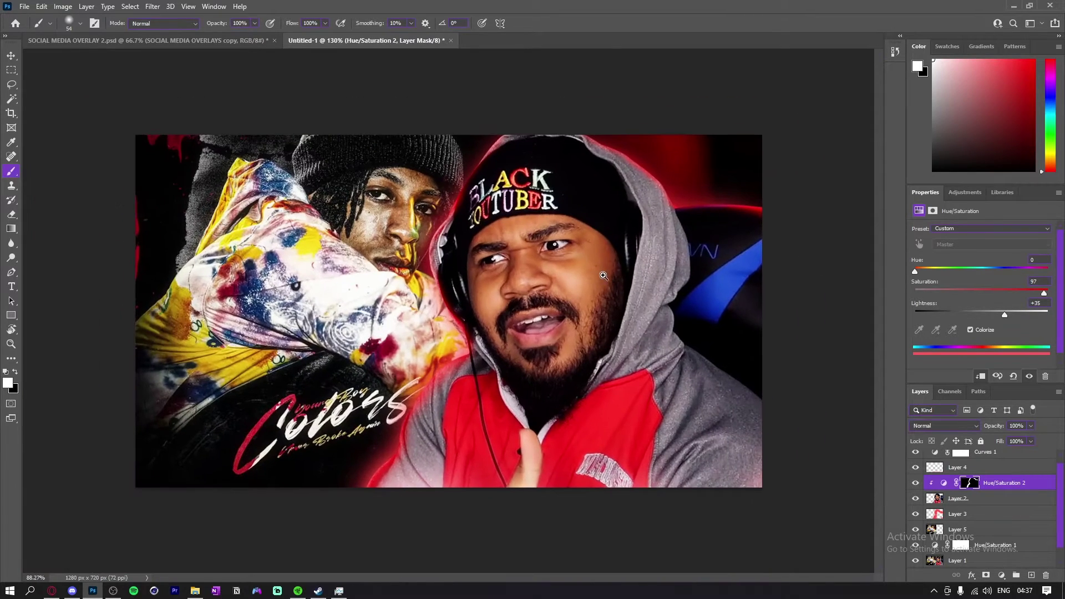
# Spread the red rim light inward on the mask with a 628 px soft brush on the cutout's left side and a 957 px one at the right.
pyautogui.moveTo(310, 276); pyautogui.dragTo(445, 278)
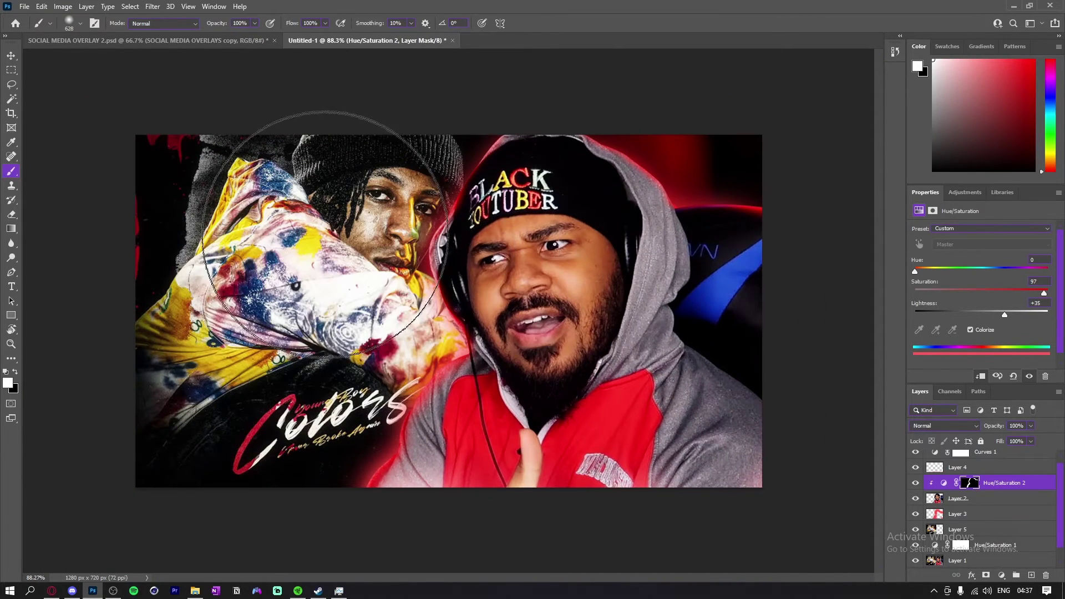
pyautogui.moveTo(322, 233); pyautogui.dragTo(336, 182)
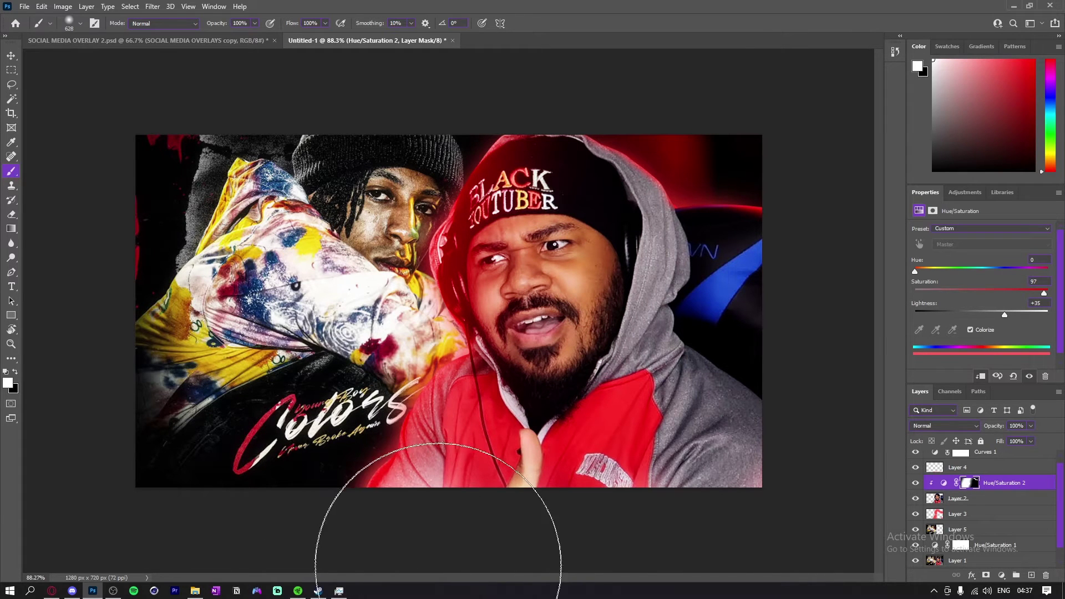
pyautogui.scroll(-5, 477, 479)
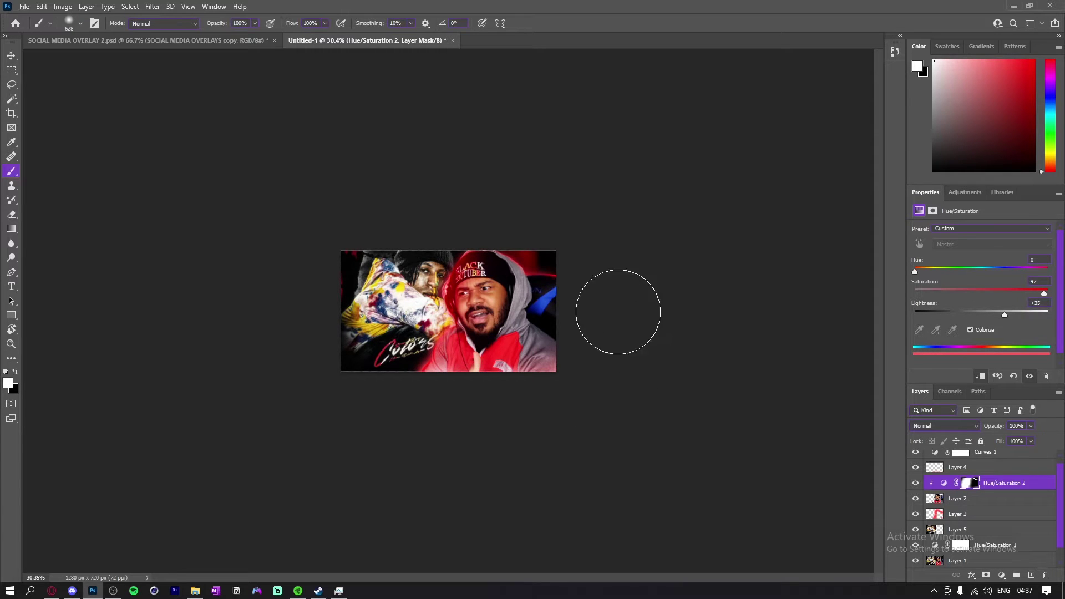
pyautogui.keyDown('alt'); pyautogui.moveTo(526, 314); pyautogui.dragTo(567, 315); pyautogui.keyUp('alt')
pyautogui.click(597, 319)
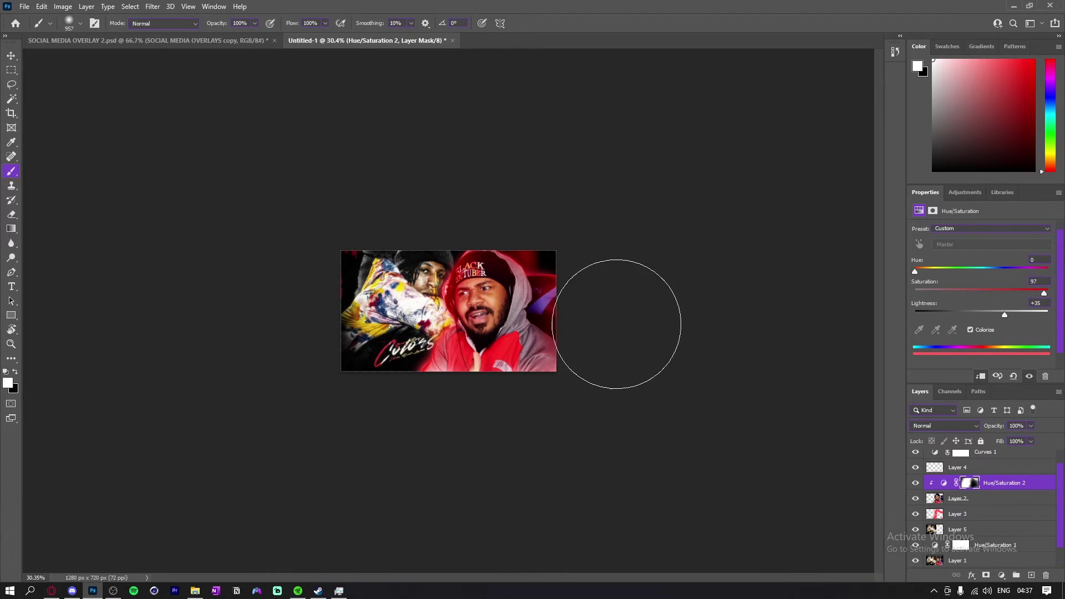
# Set the blend mode of the clipped Hue/Saturation 2 adjustment to Hard Light.
pyautogui.hotkey('ctrl', '0')
pyautogui.scroll(-3, 577, 330)
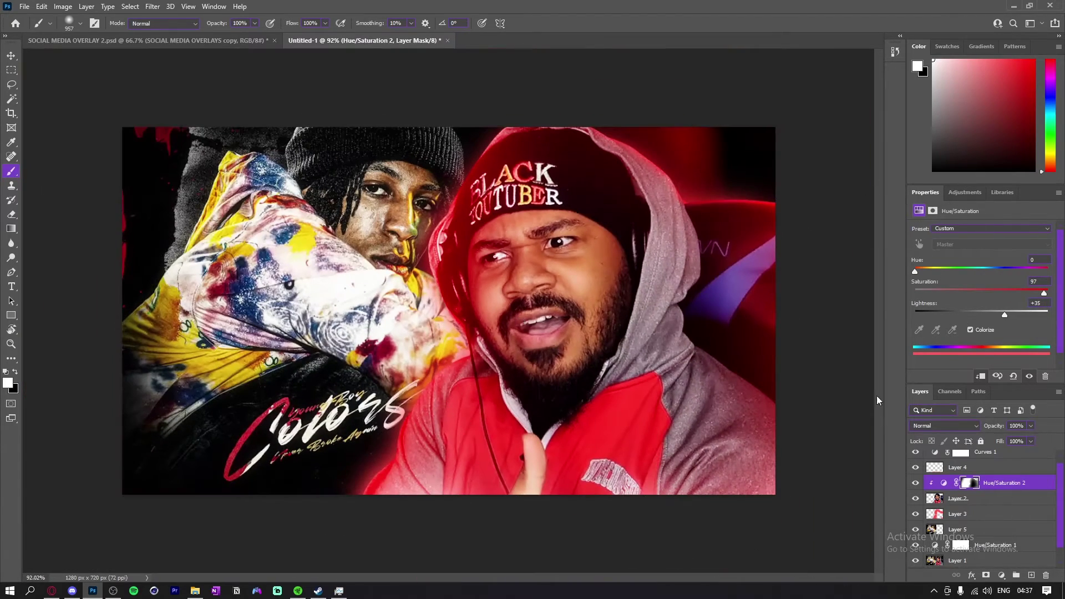
pyautogui.click(930, 425)
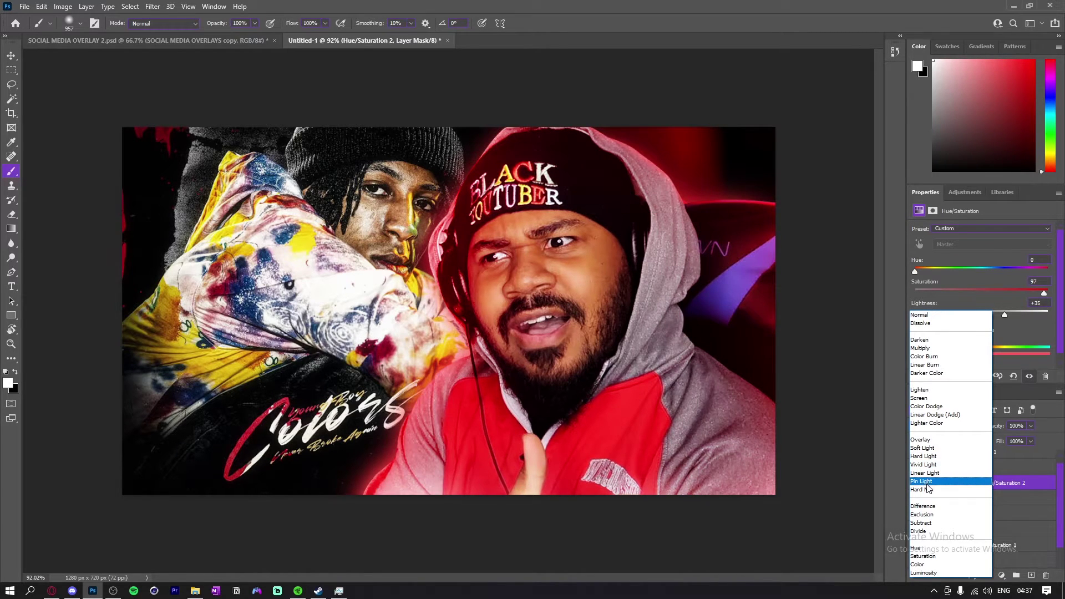
pyautogui.click(923, 456)
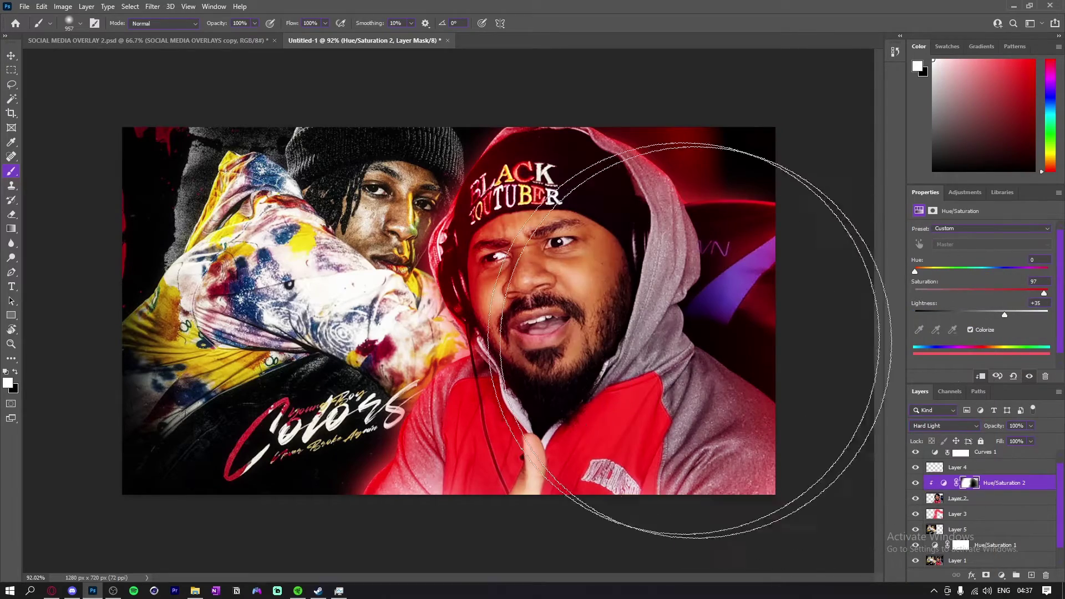
pyautogui.moveTo(395, 321); pyautogui.dragTo(367, 321)
pyautogui.scroll(4, 367, 322)
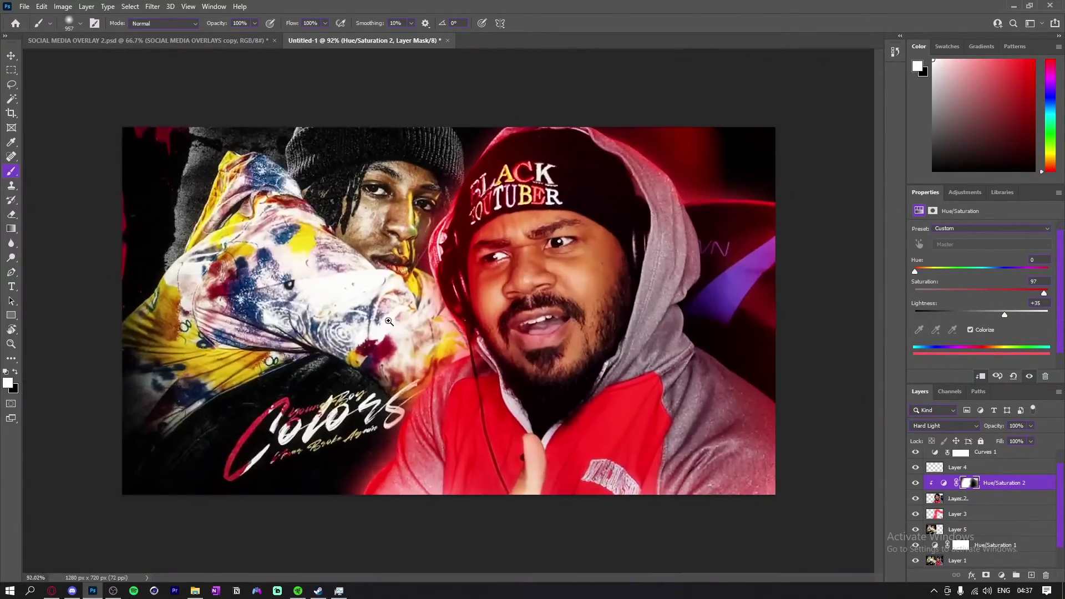
pyautogui.scroll(-2, 368, 321)
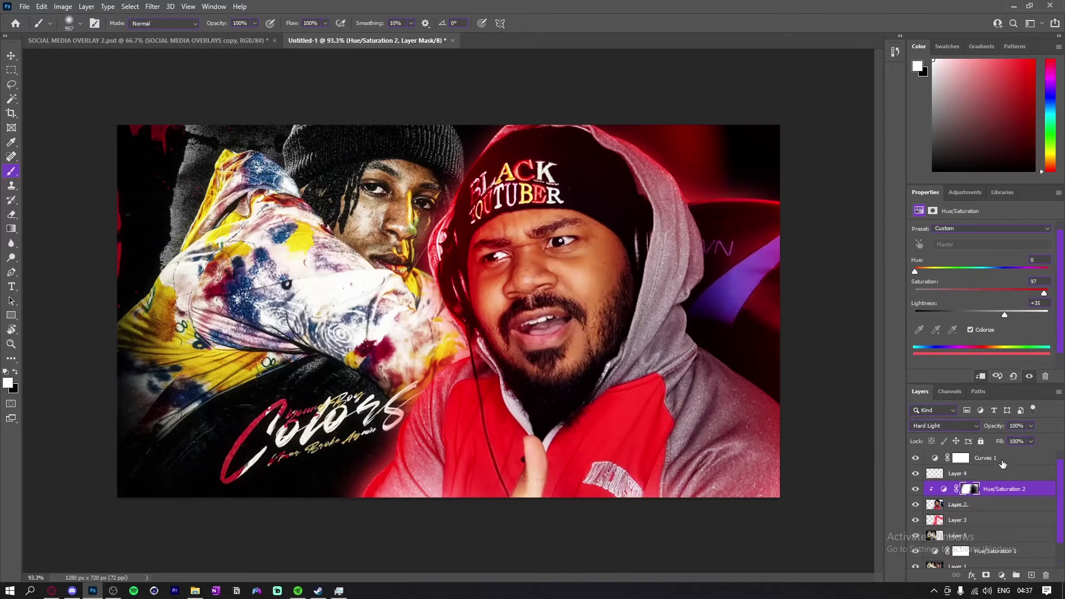
# Add a Brightness/Contrast adjustment above Curves 1 with brightness 31.
pyautogui.click(1003, 460)
pyautogui.click(1003, 577)
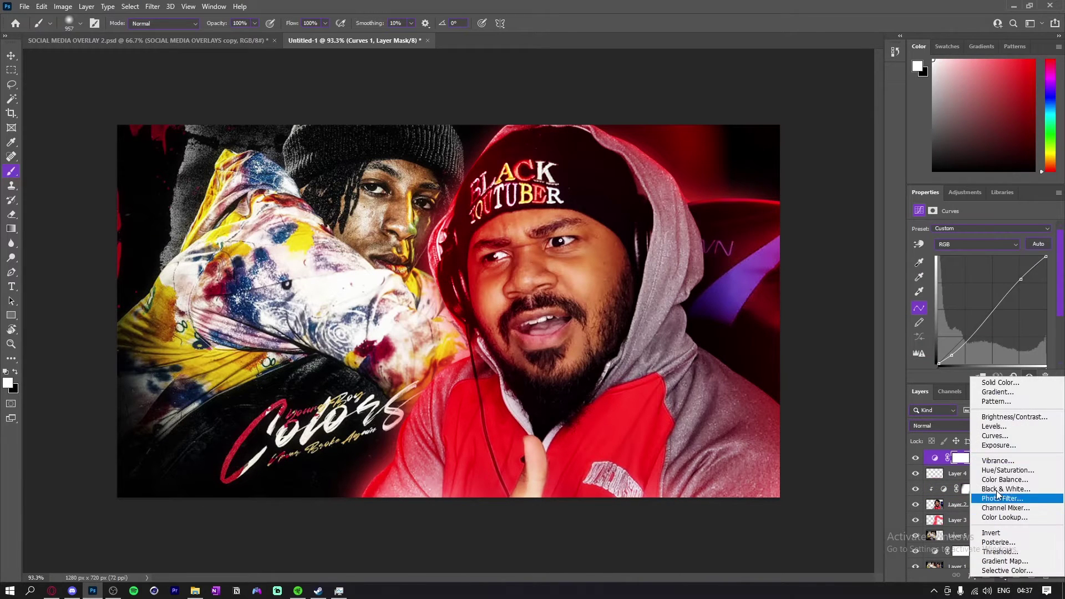
pyautogui.click(1011, 417)
pyautogui.moveTo(982, 260); pyautogui.dragTo(995, 260)
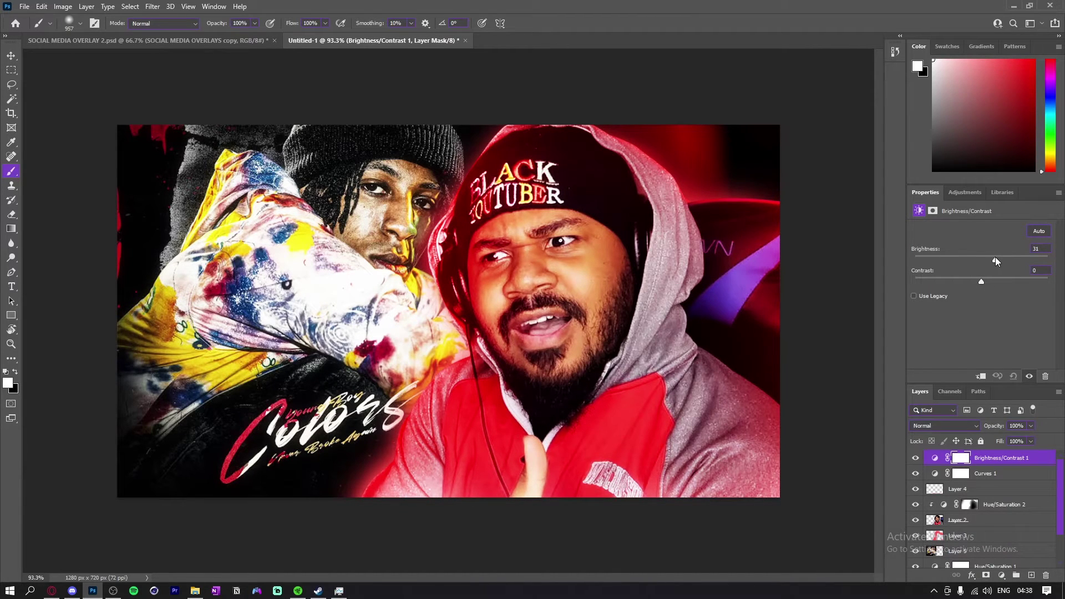
# Review the whole brightened composition, then check the YouTube reference thumbnail in the browser.
pyautogui.moveTo(804, 282); pyautogui.dragTo(718, 310)
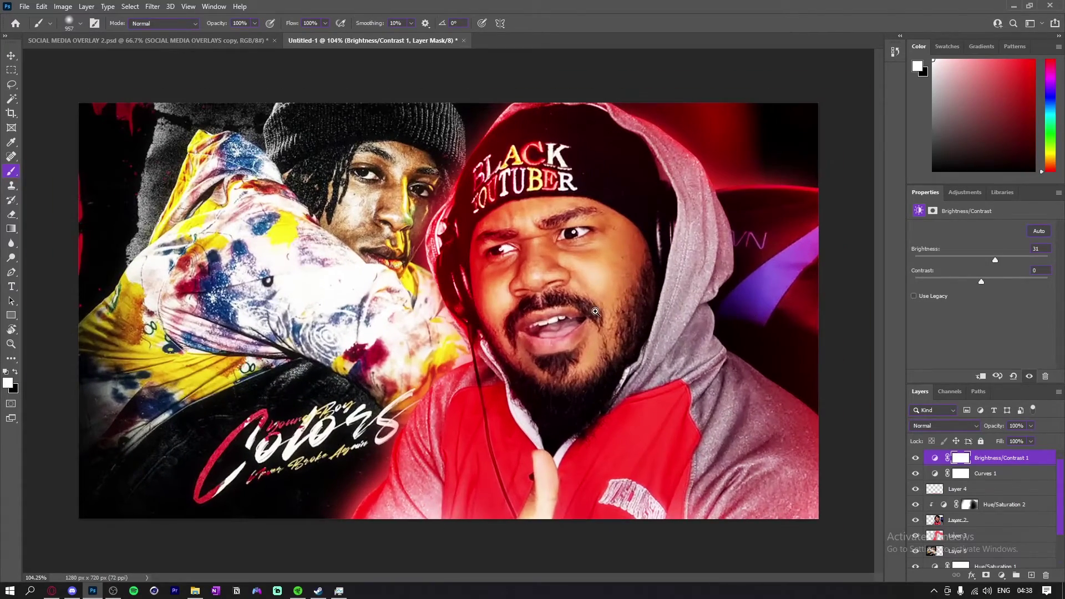
pyautogui.moveTo(595, 312)
pyautogui.mouseDown()
pyautogui.moveTo(585, 320)
pyautogui.moveTo(613, 318)
pyautogui.mouseUp()
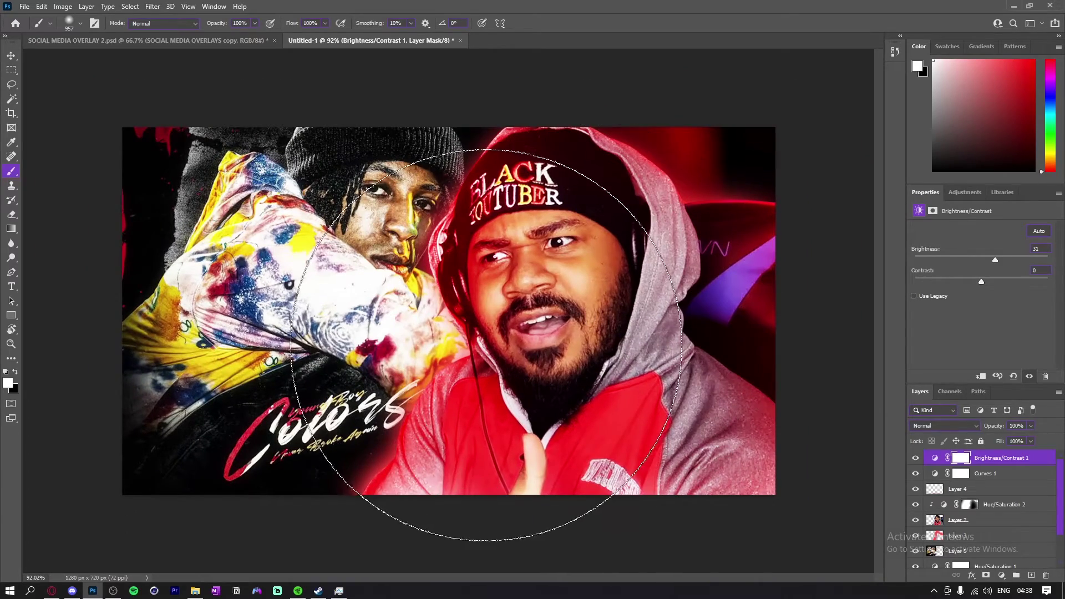
pyautogui.click(52, 591)
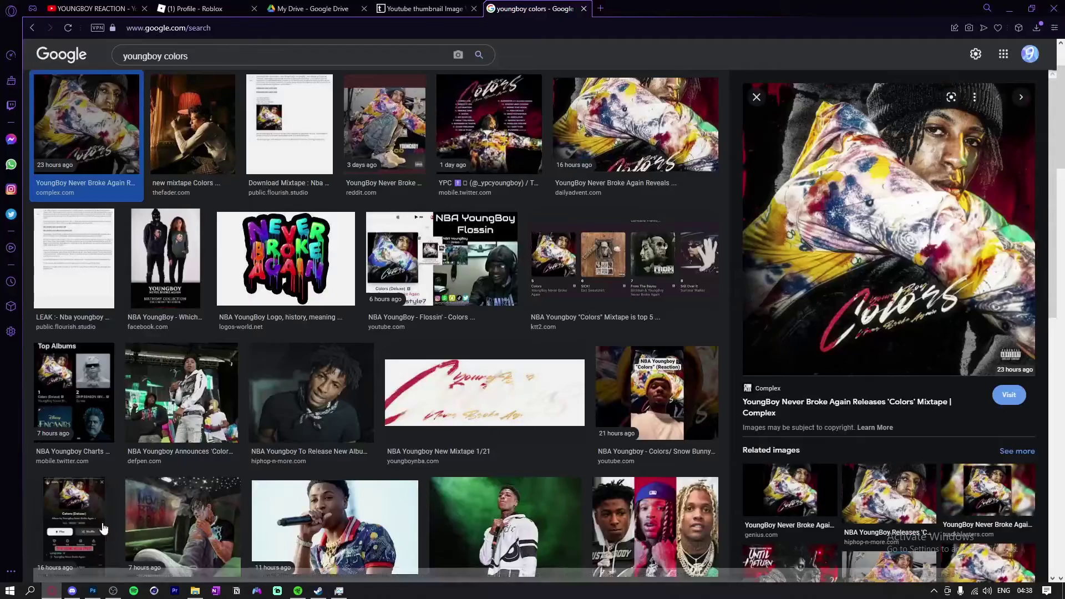
pyautogui.click(92, 8)
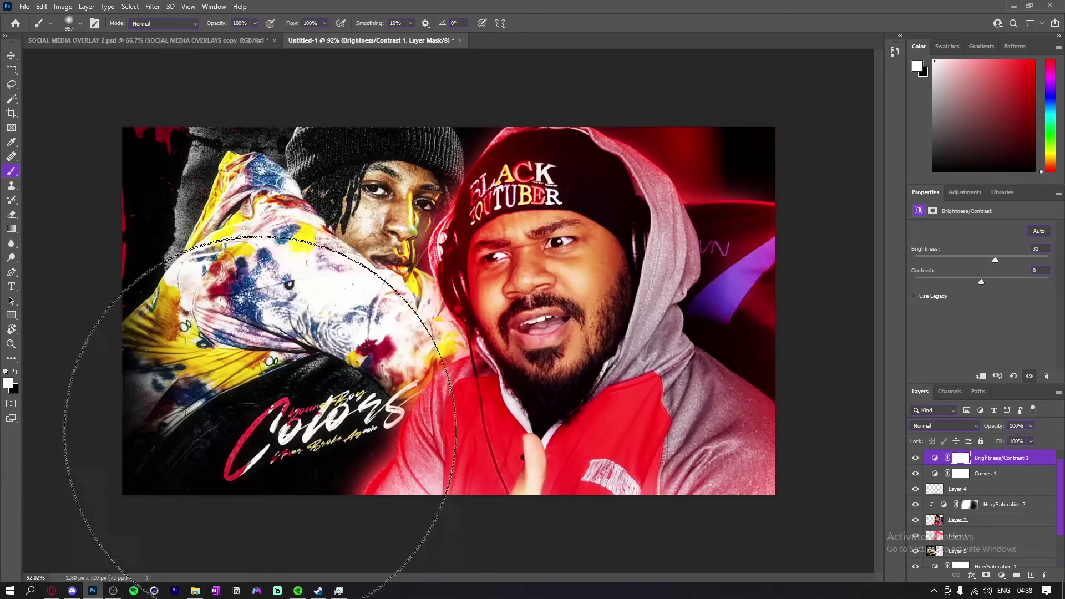
# Switch to the essentials styles layer.psd document and reveal the Layers 1 group with its sample text styles.
pyautogui.hotkey('ctrl', 'Tab')
pyautogui.moveTo(558, 285); pyautogui.dragTo(629, 316)
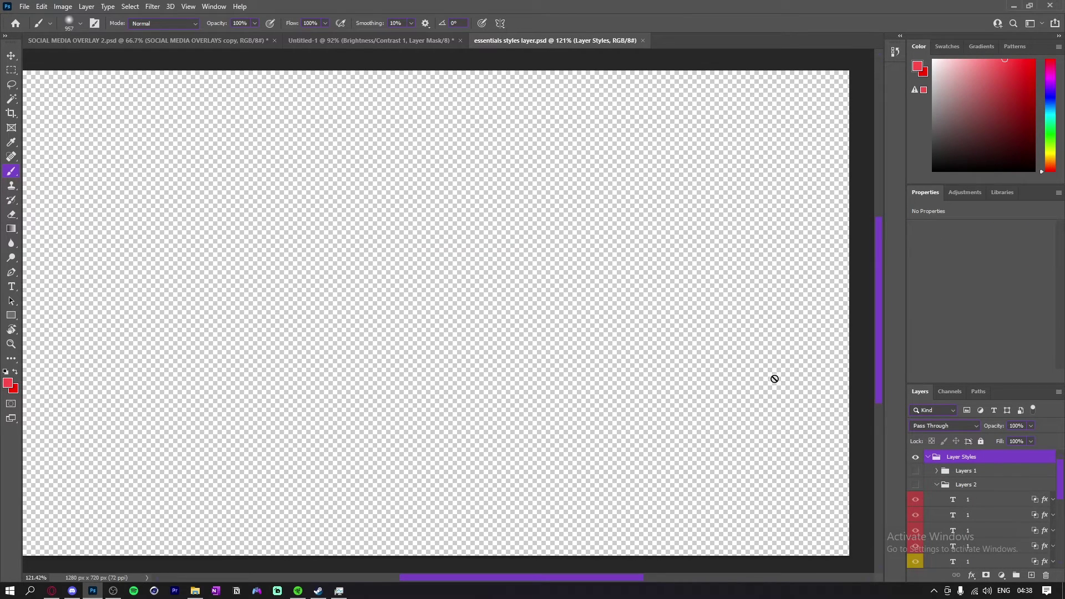
pyautogui.click(936, 485)
pyautogui.click(937, 471)
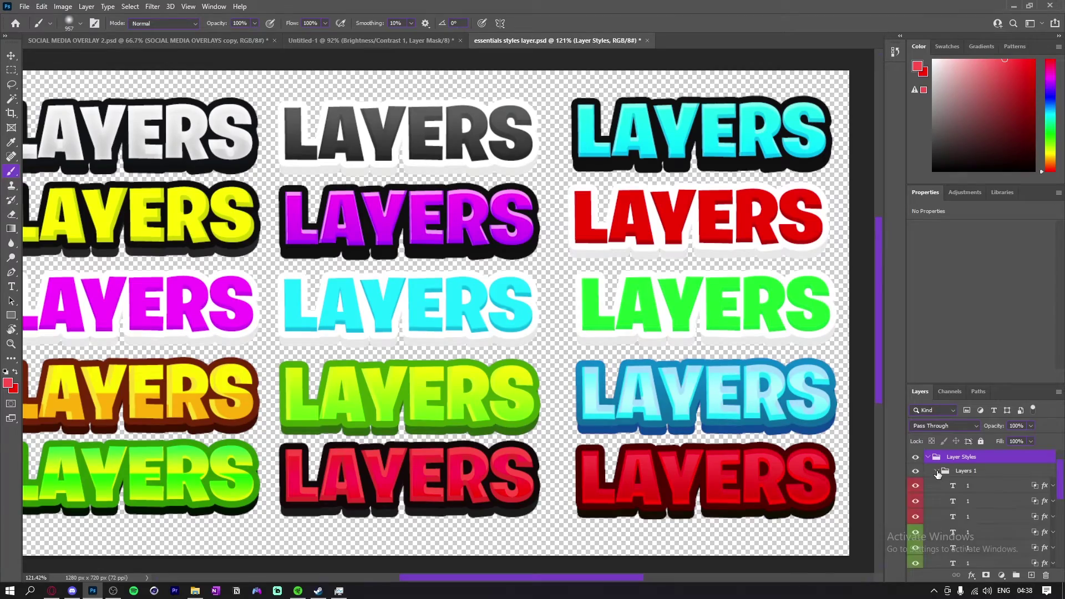
pyautogui.moveTo(621, 355)
pyautogui.mouseDown()
pyautogui.moveTo(547, 347)
pyautogui.moveTo(616, 338)
pyautogui.moveTo(661, 350)
pyautogui.moveTo(577, 347)
pyautogui.moveTo(629, 351)
pyautogui.mouseUp()
pyautogui.scroll(3, 629, 351)
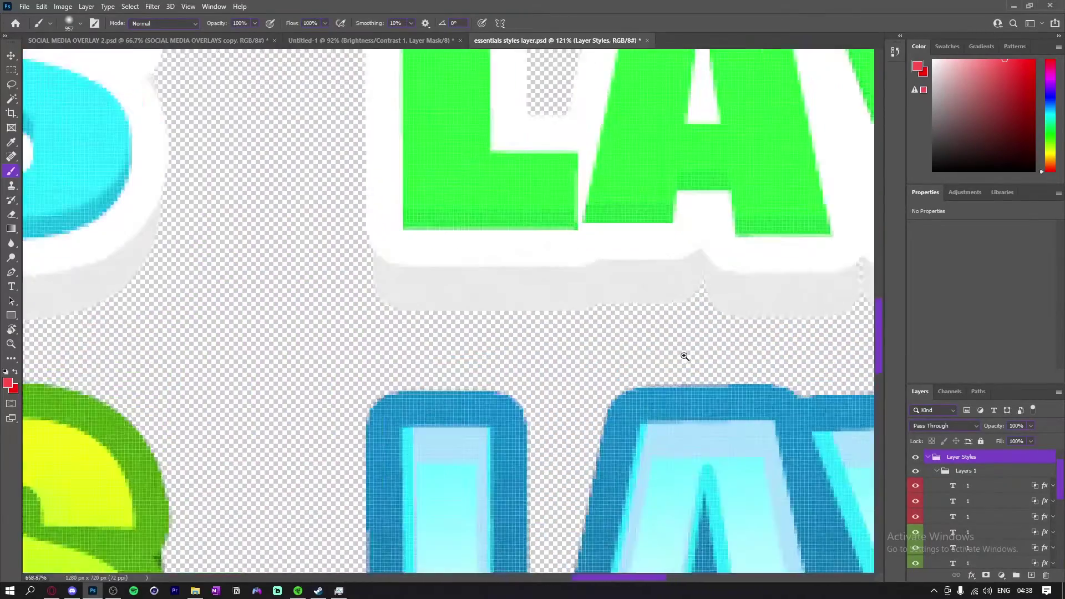
pyautogui.scroll(-6, 682, 357)
pyautogui.scroll(3, 615, 358)
pyautogui.scroll(-2, 611, 360)
pyautogui.scroll(1, 612, 359)
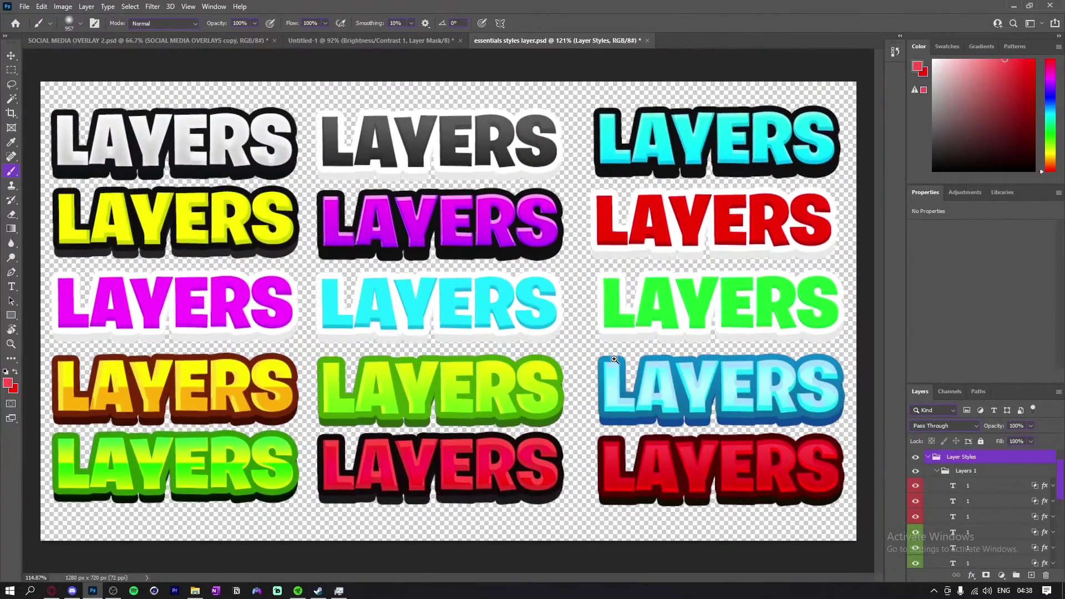
# Copy the layer style of the white LAYERS sample with the black outline.
pyautogui.press('v')
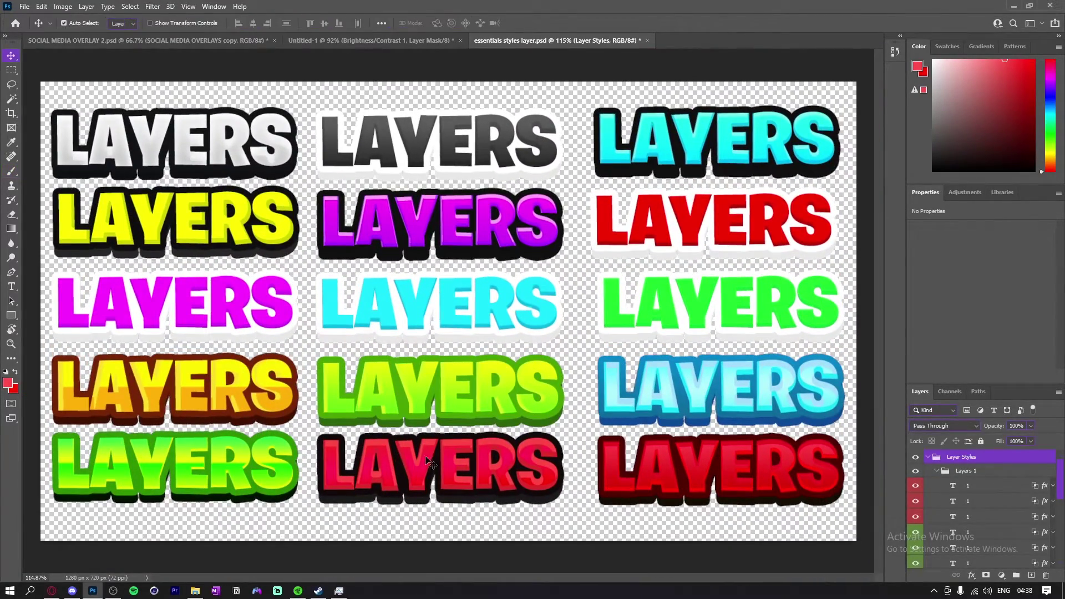
pyautogui.click(344, 46)
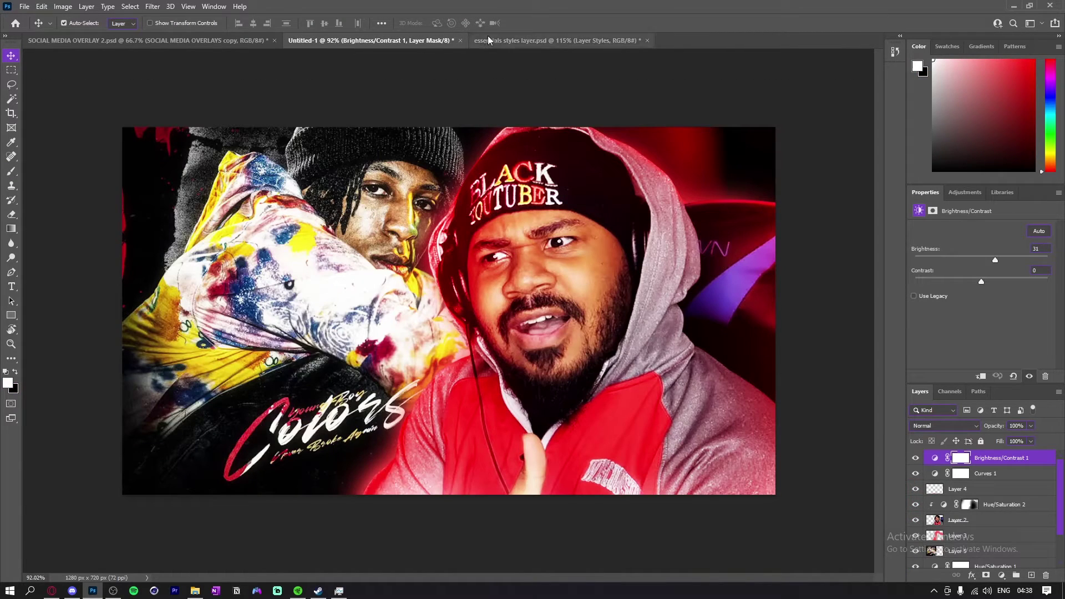
pyautogui.click(555, 40)
pyautogui.click(205, 156)
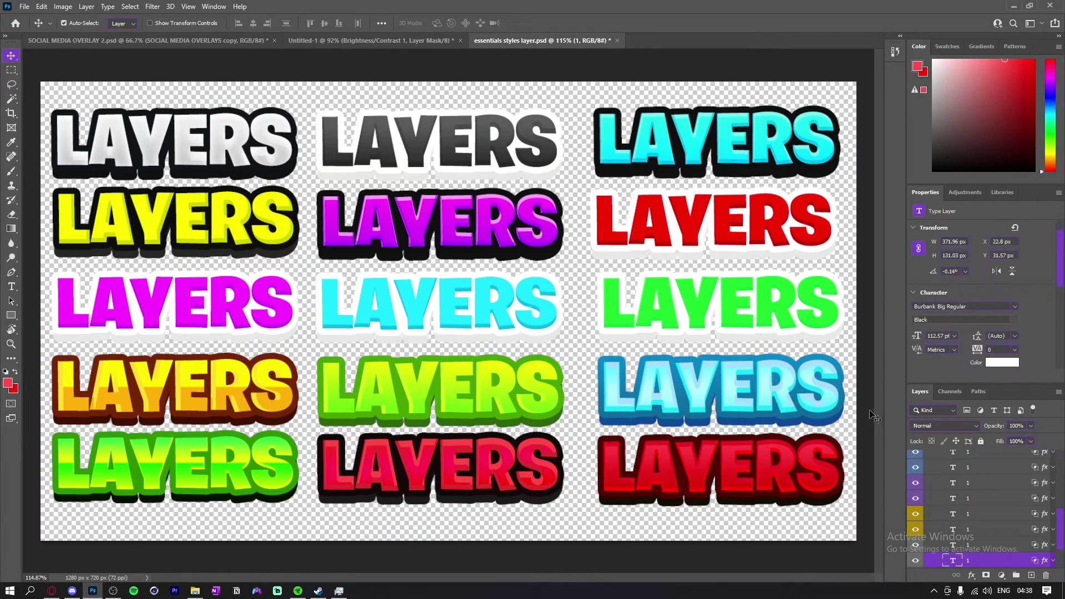
pyautogui.rightClick(998, 566)
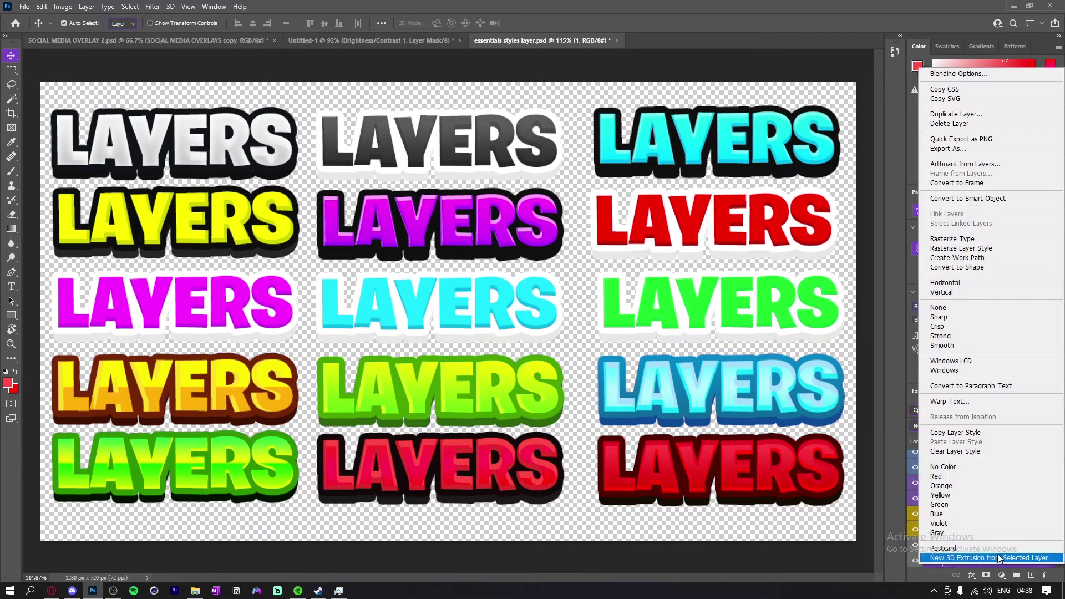
pyautogui.click(963, 434)
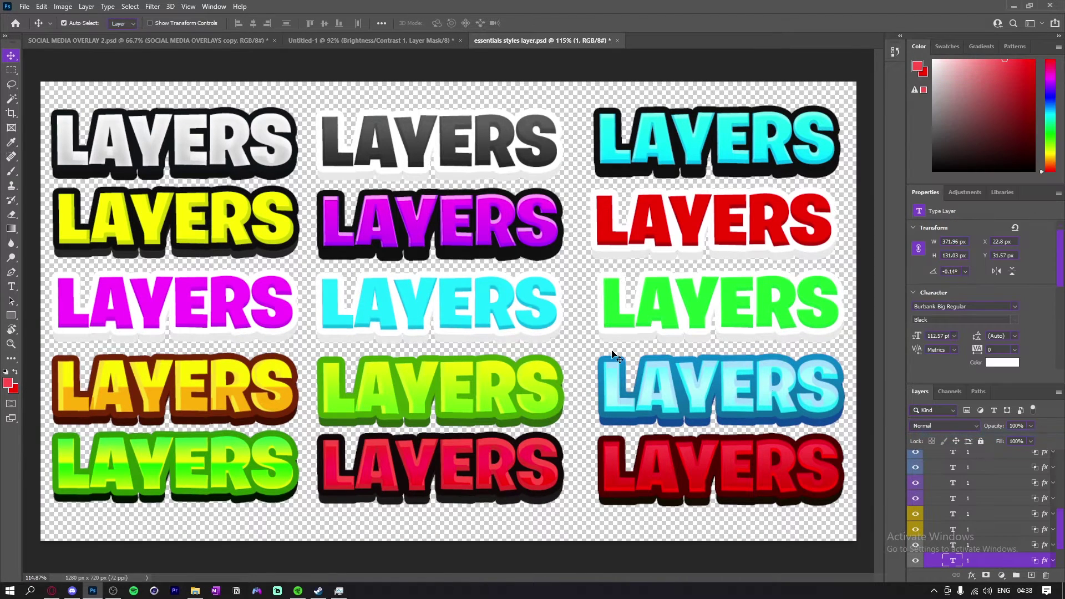
# Add the white text YB TALKING to the thumbnail in Burbank Big Condensed Bold.
pyautogui.click(397, 41)
pyautogui.press('t')
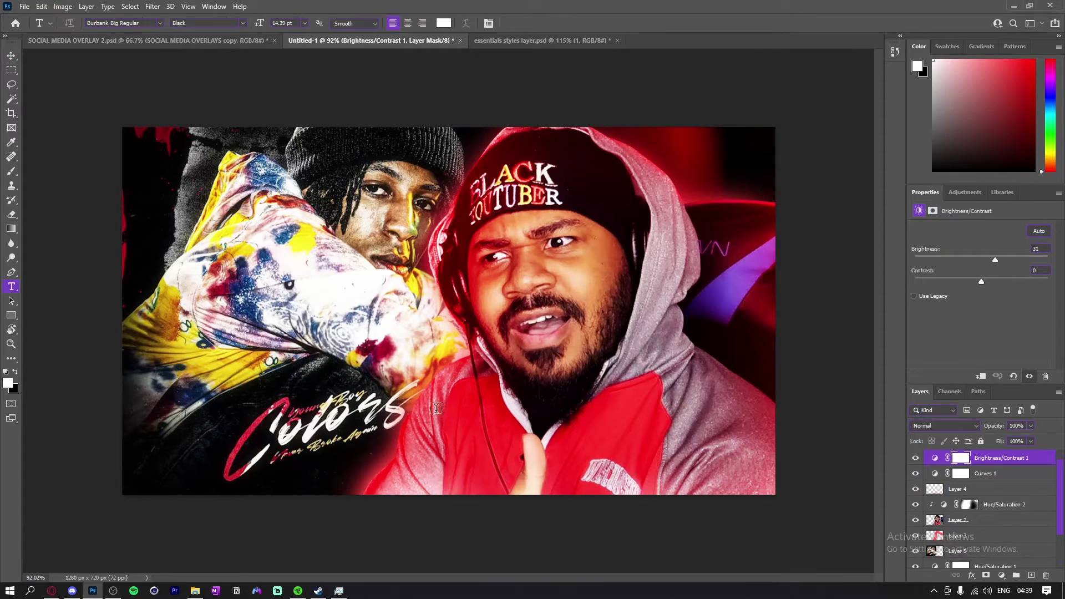
pyautogui.click(376, 416)
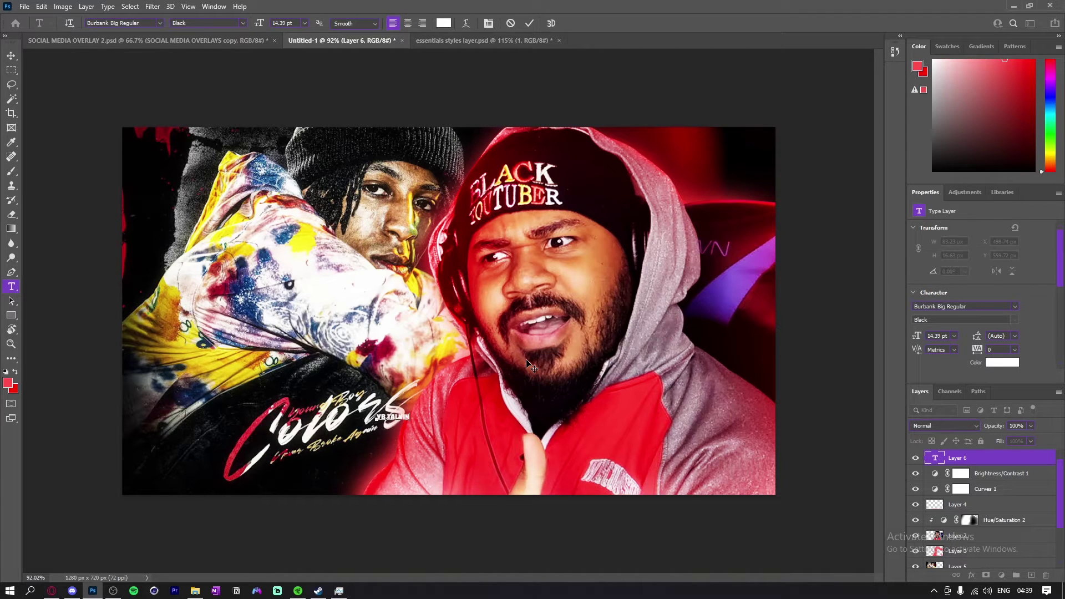
pyautogui.click(444, 22)
pyautogui.press('Escape')
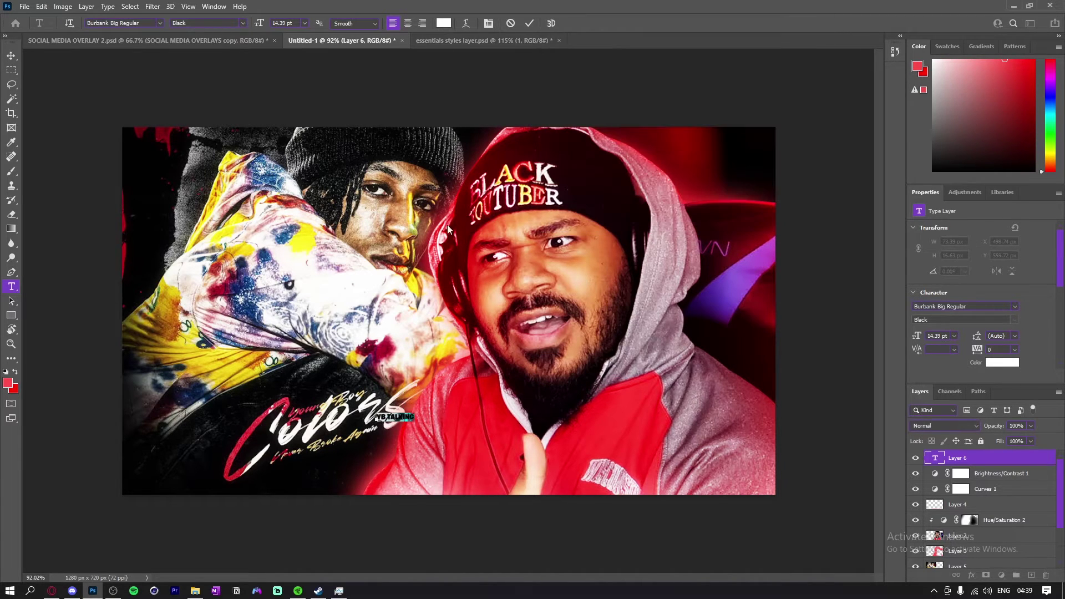
pyautogui.click(160, 26)
pyautogui.click(174, 61)
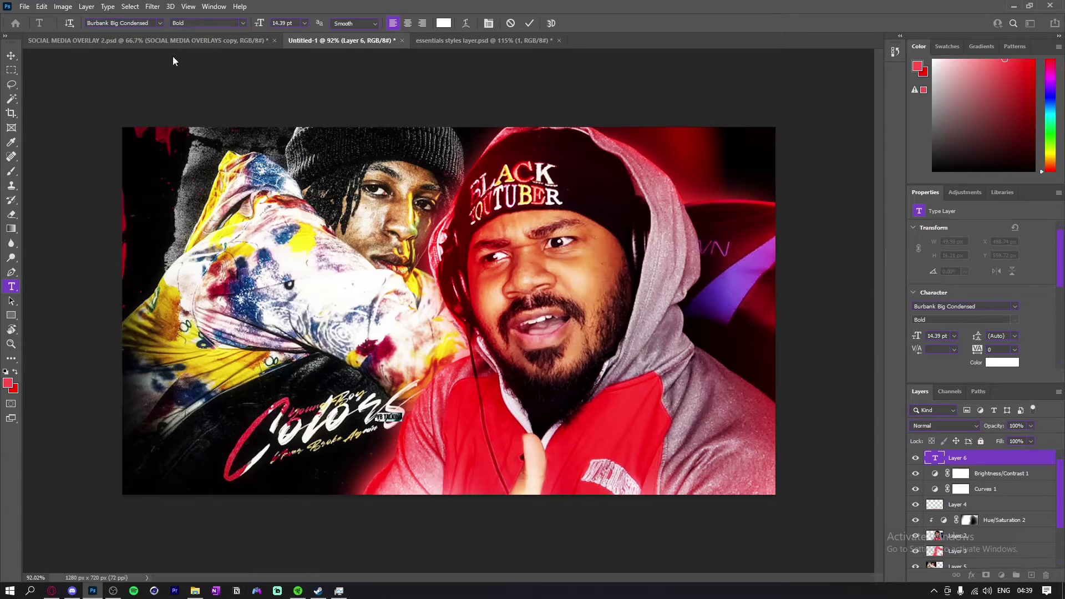
pyautogui.click(529, 24)
# Scale the YB TALKING text up to about 734% and move it up onto the YouTuber's chest.
pyautogui.hotkey('ctrl', 't')
pyautogui.moveTo(403, 422); pyautogui.dragTo(564, 473)
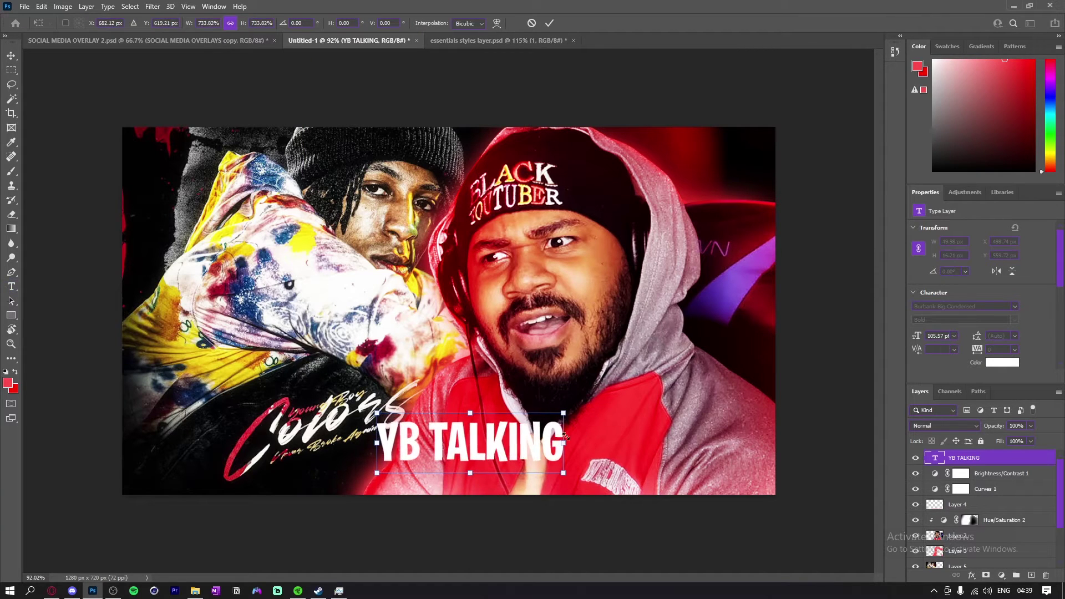
pyautogui.moveTo(525, 444); pyautogui.dragTo(542, 411)
pyautogui.press('Return')
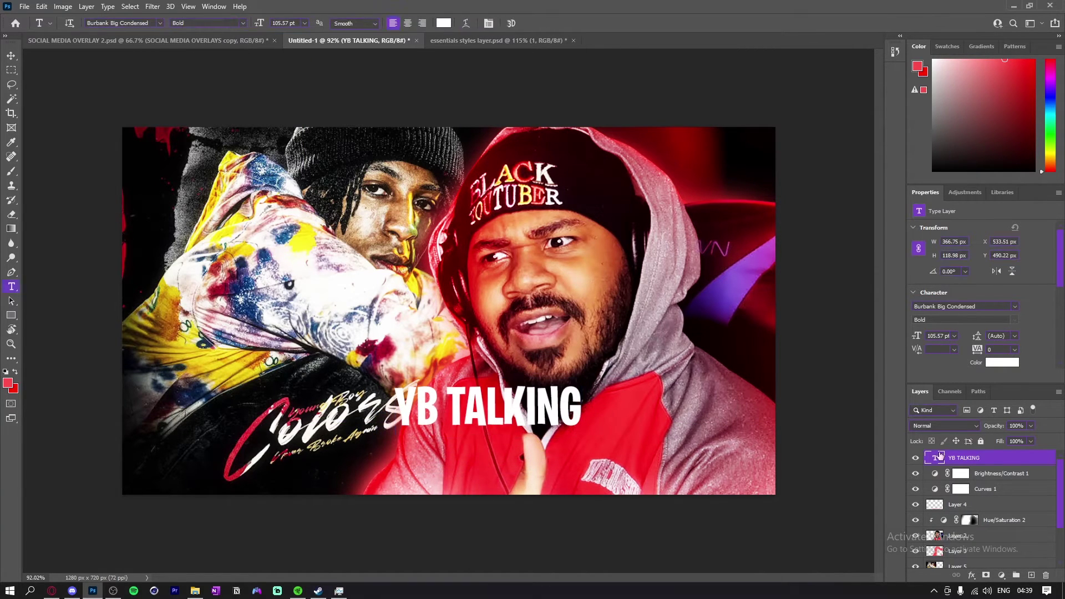
# Paste the copied layer style onto the YB TALKING text and shift the text slightly down and right.
pyautogui.rightClick(1000, 463)
pyautogui.click(908, 460)
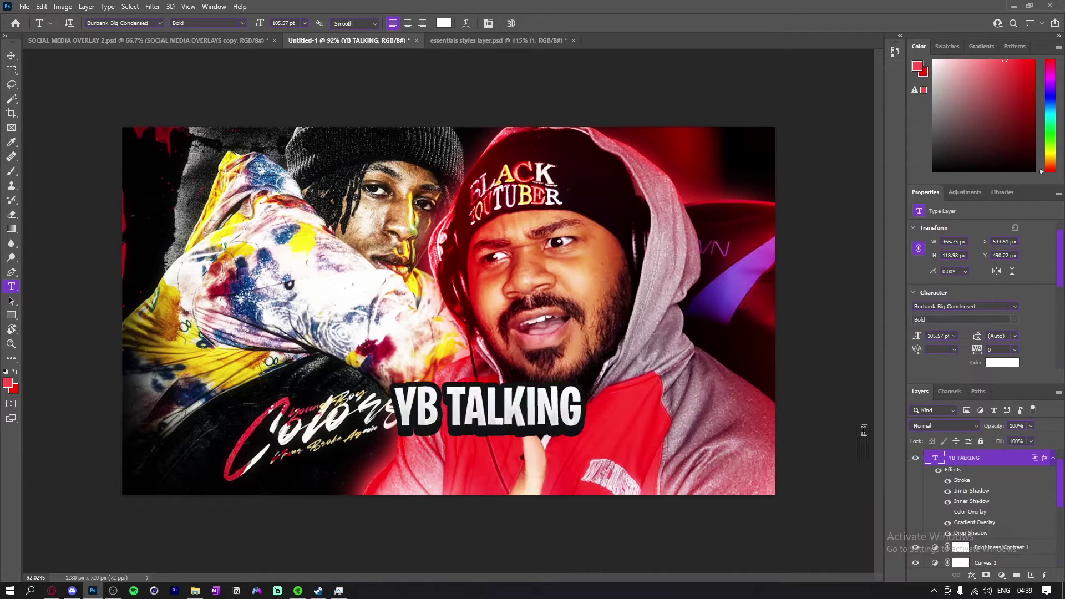
pyautogui.press('v')
pyautogui.moveTo(523, 410); pyautogui.dragTo(555, 424)
pyautogui.moveTo(557, 320); pyautogui.dragTo(557, 320)
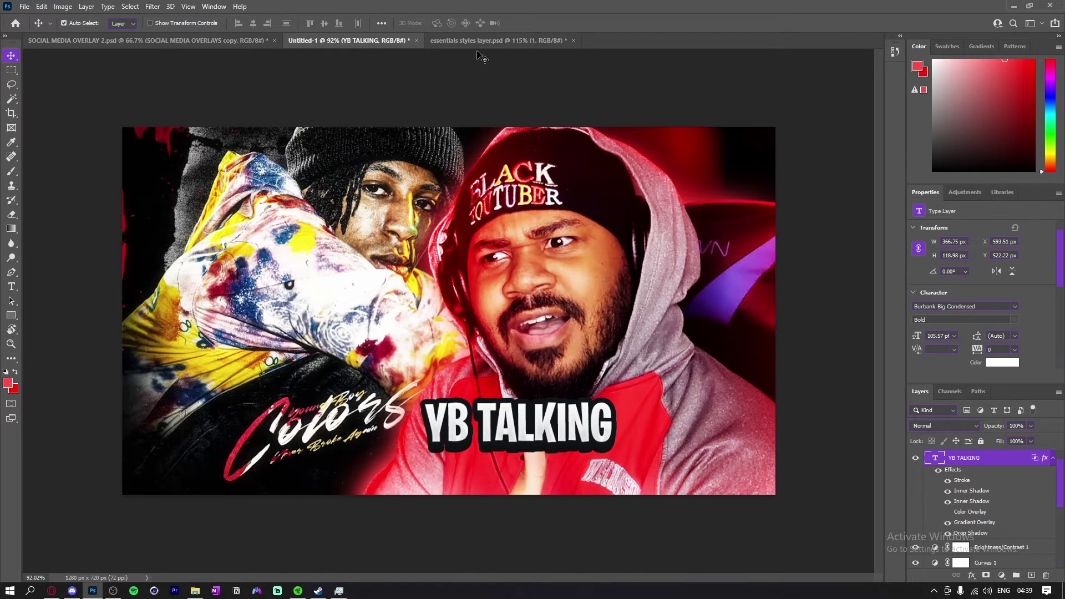
# Duplicate the YB TALKING text and place the copy directly below the original.
pyautogui.click(497, 40)
pyautogui.click(352, 40)
pyautogui.moveTo(561, 427); pyautogui.dragTo(543, 469)
# Replace the wording of the lower text copy with CRAZY.
pyautogui.doubleClick(543, 470)
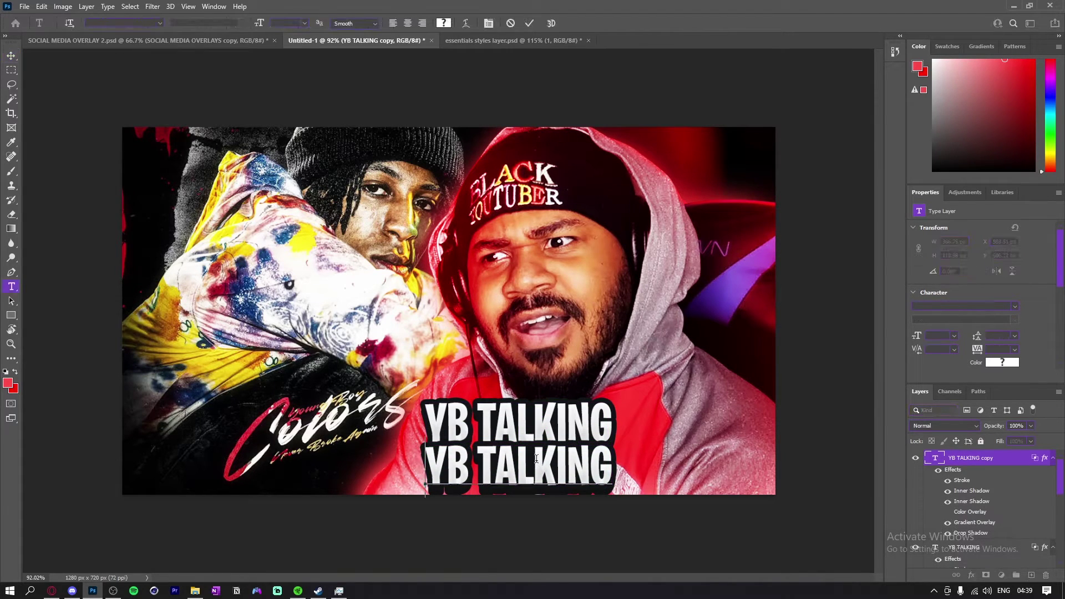
pyautogui.write('C')
pyautogui.press('BackSpace')
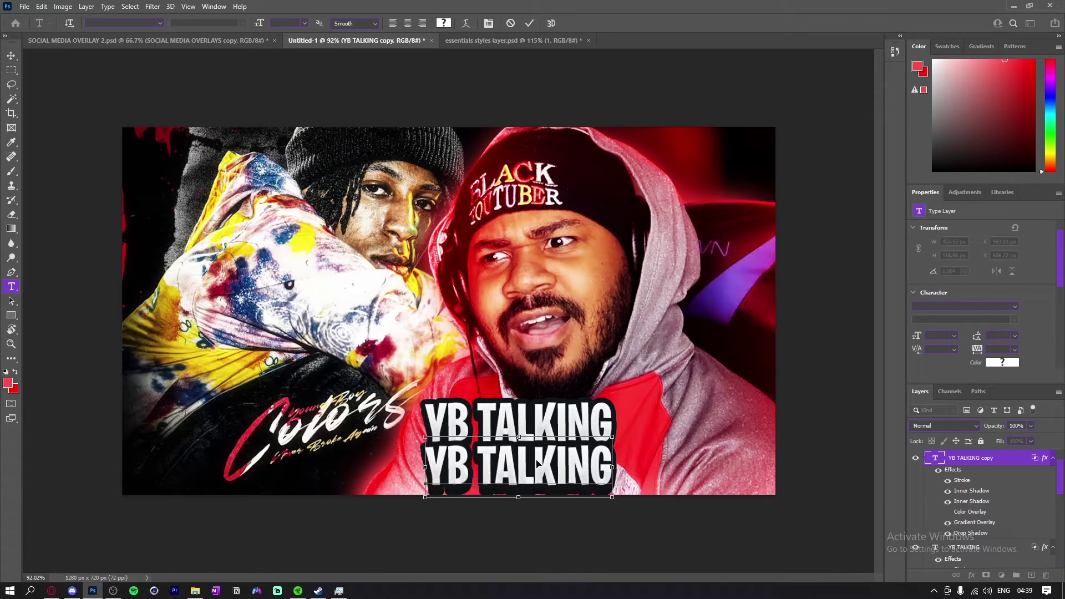
pyautogui.hotkey('ctrl', 'a')
pyautogui.write('CRAXZ')
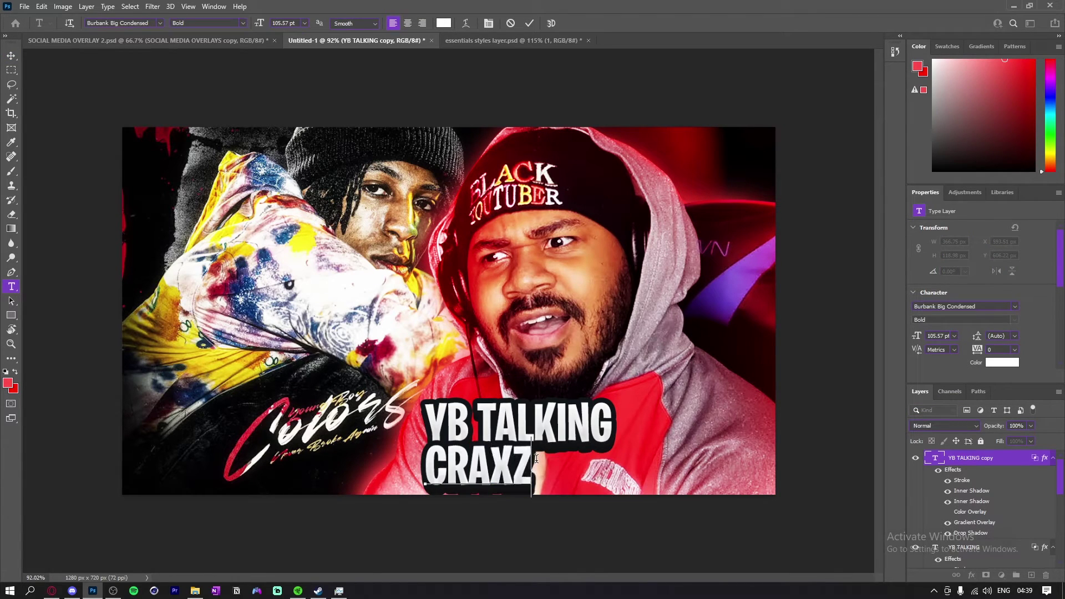
pyautogui.press('BackSpace')
pyautogui.press('BackSpace')
pyautogui.write('ZY')
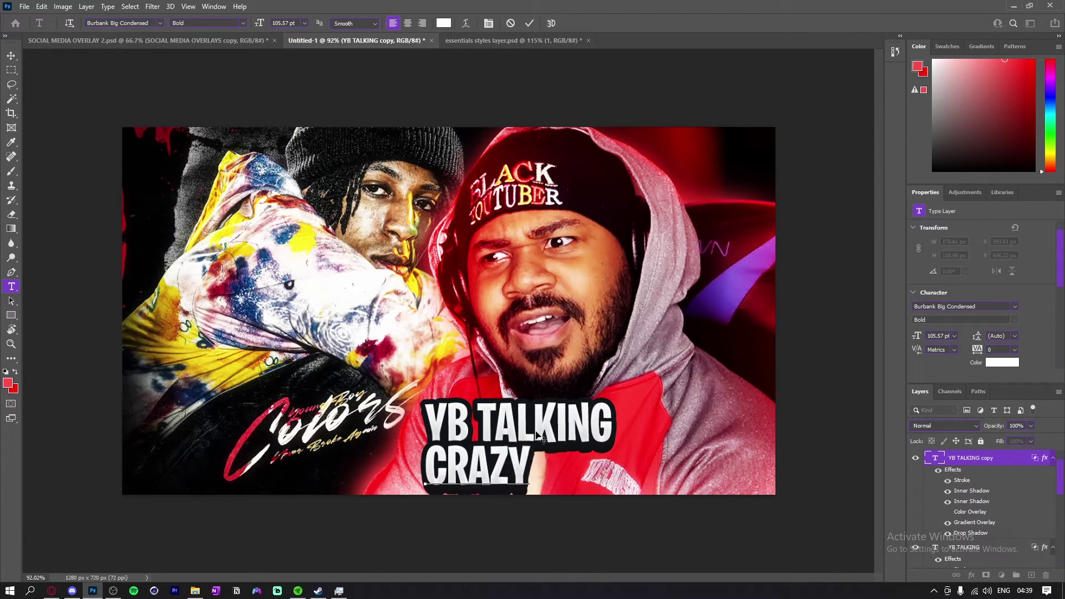
pyautogui.write('YY')
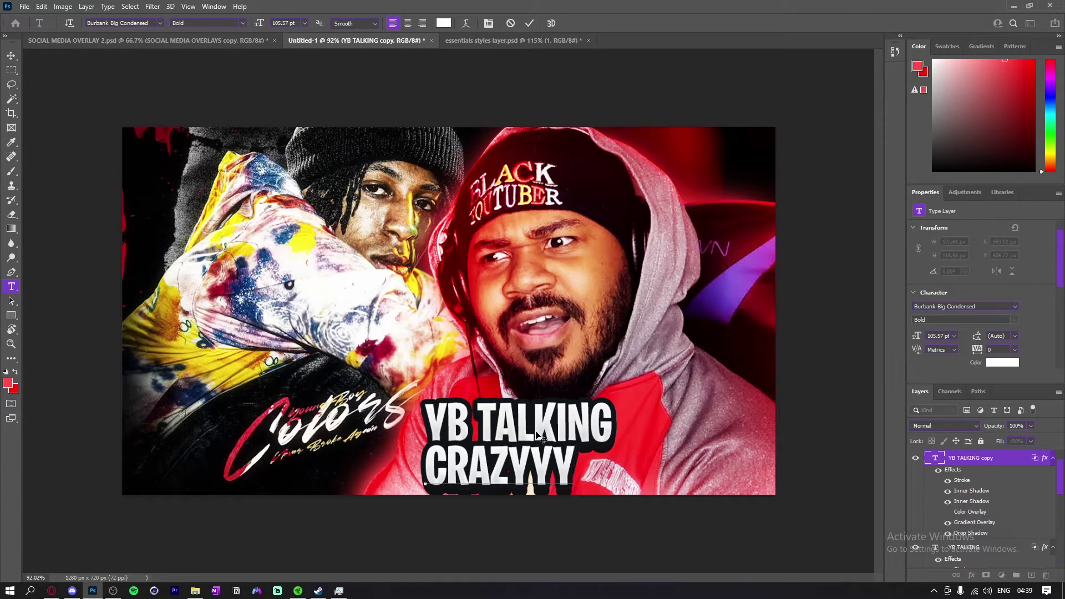
pyautogui.press('BackSpace')
pyautogui.press('BackSpace')
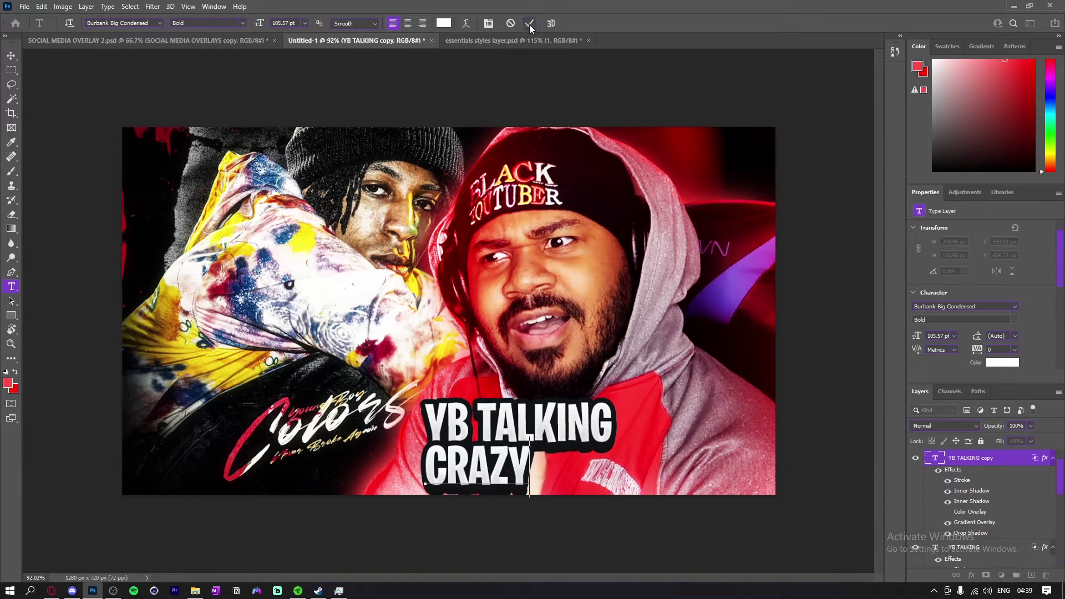
pyautogui.hotkey('ctrl', 'Return')
# Move YB TALKING left over the end of the Colors lettering and shift CRAZY slightly right beneath it.
pyautogui.press('v')
pyautogui.moveTo(546, 421); pyautogui.dragTo(464, 421)
pyautogui.moveTo(503, 466); pyautogui.dragTo(517, 465)
pyautogui.doubleClick(517, 465)
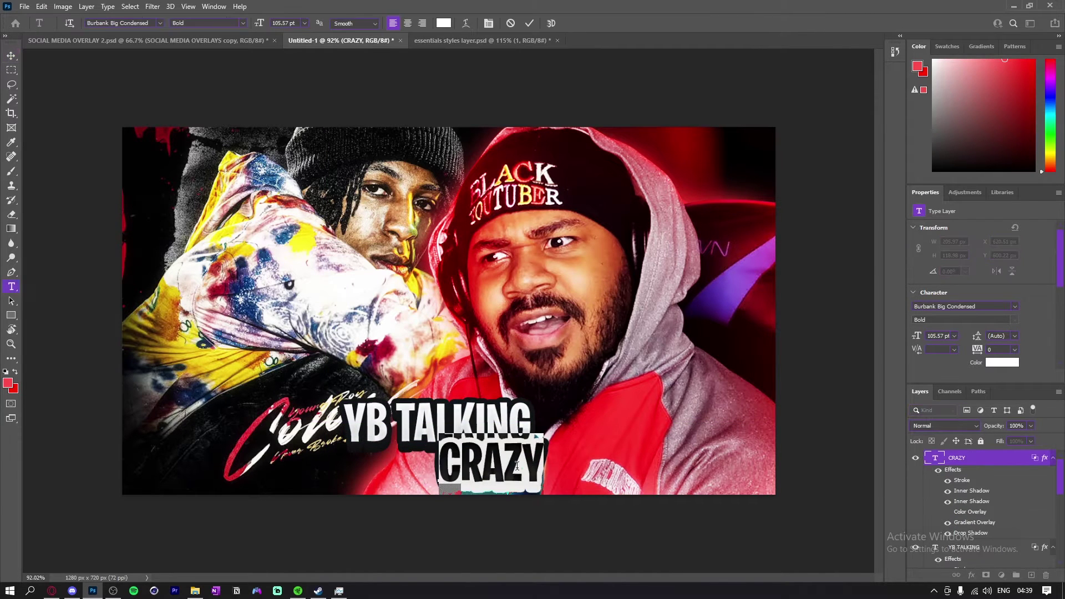
pyautogui.click(530, 23)
pyautogui.press('v')
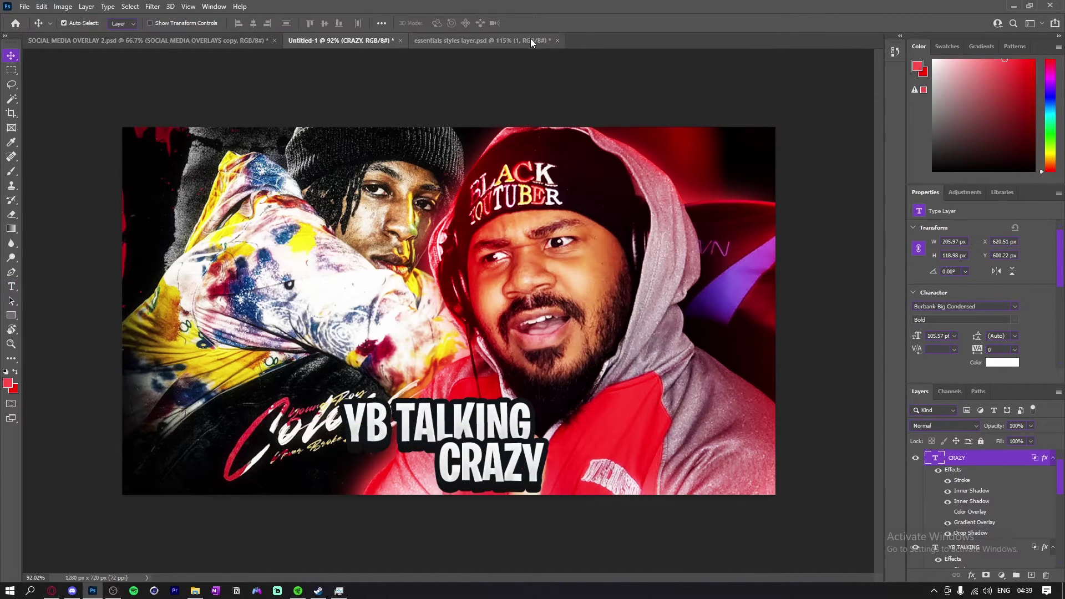
# Copy the layer style of the bright red, black-outlined LAYERS sample in essentials styles layer.psd and paste it onto the CRAZY text.
pyautogui.click(507, 41)
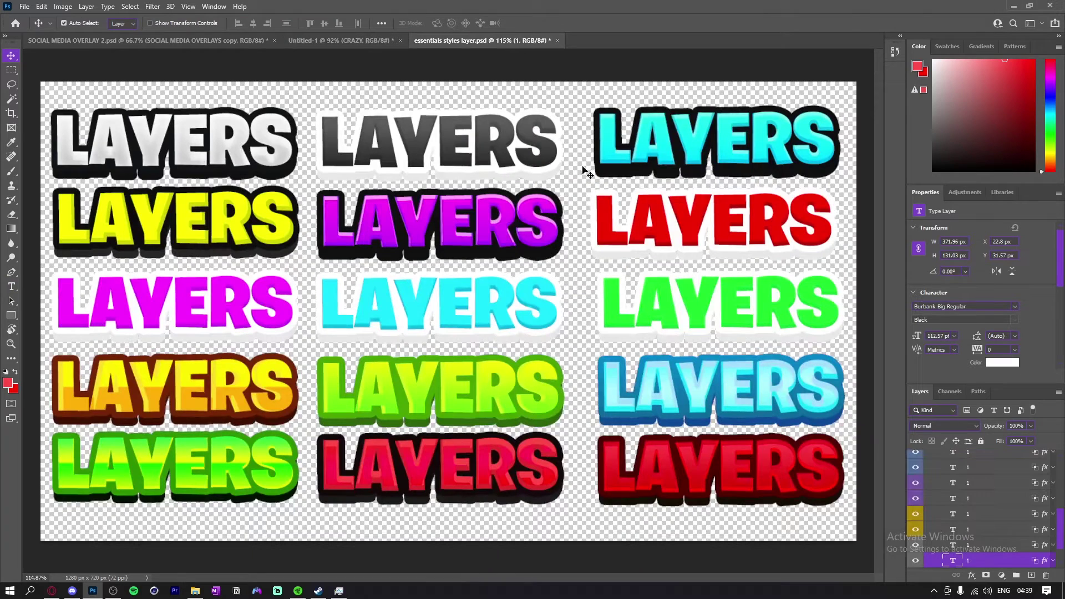
pyautogui.click(645, 463)
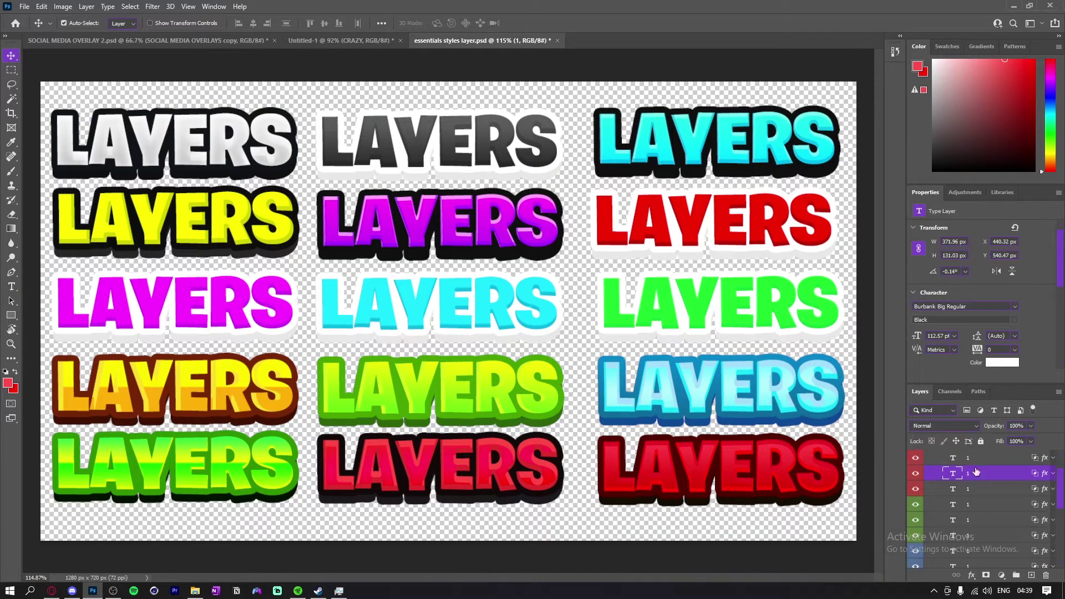
pyautogui.rightClick(976, 471)
pyautogui.click(882, 450)
pyautogui.click(319, 40)
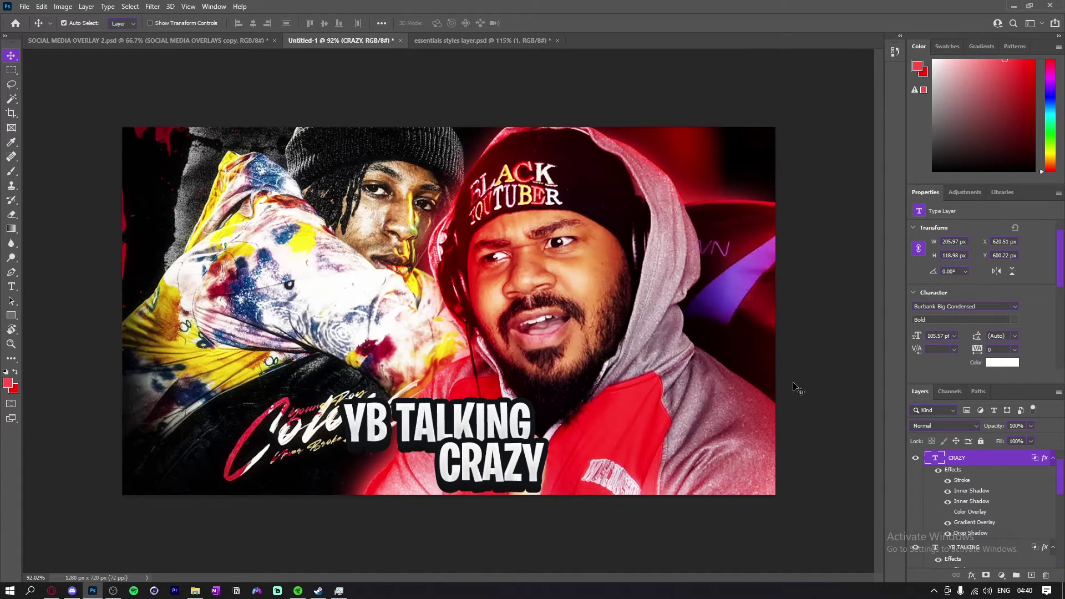
pyautogui.rightClick(992, 470)
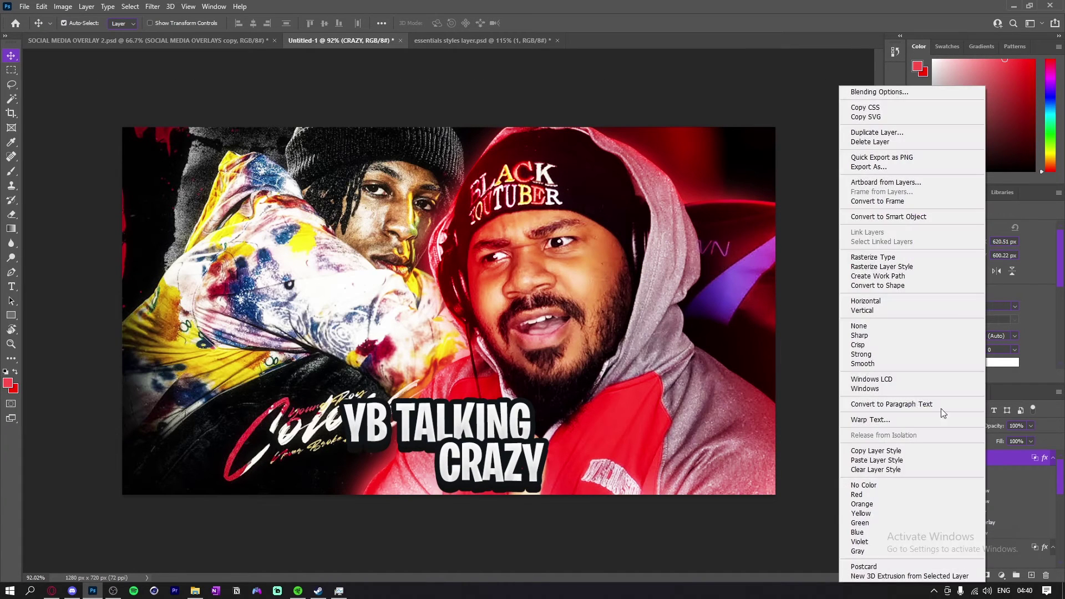
pyautogui.click(902, 460)
# Place CRAZY on the same line directly after YB TALKING and scale it up to about 163%.
pyautogui.moveTo(503, 418); pyautogui.dragTo(536, 408)
pyautogui.moveTo(516, 458); pyautogui.dragTo(553, 416)
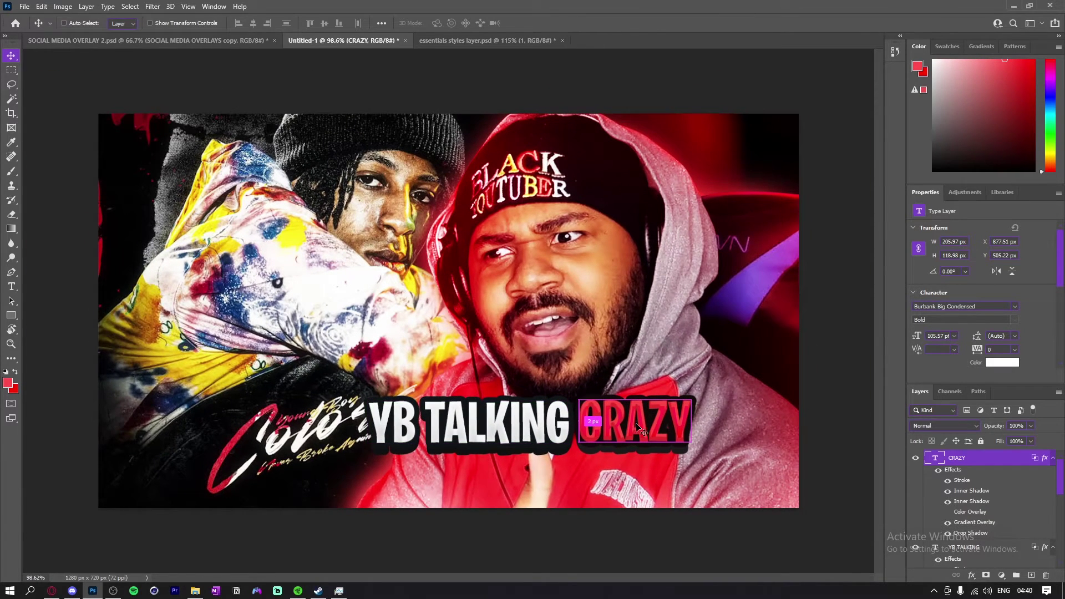
pyautogui.hotkey('ctrl', 't')
pyautogui.moveTo(635, 385); pyautogui.dragTo(634, 344)
pyautogui.moveTo(635, 421); pyautogui.dragTo(669, 442)
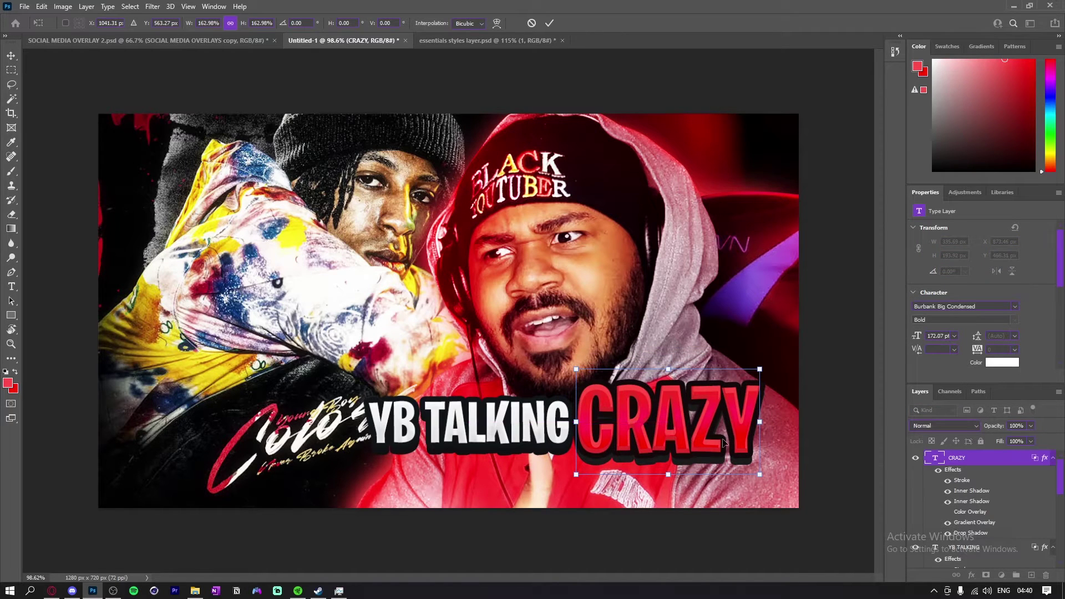
pyautogui.press('Return')
# Move the YB TALKING and CRAZY texts together about 70 px down and 52 px left, near the thumbnail's lower edge.
pyautogui.keyDown('ctrl'); pyautogui.click(964, 547); pyautogui.keyUp('ctrl')
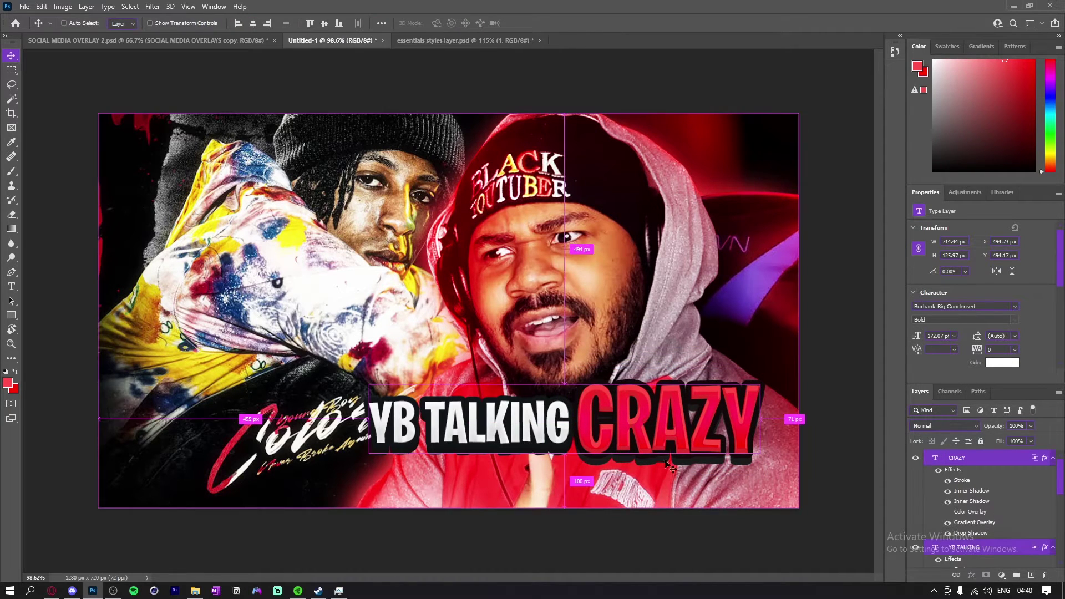
pyautogui.moveTo(631, 431); pyautogui.dragTo(631, 469)
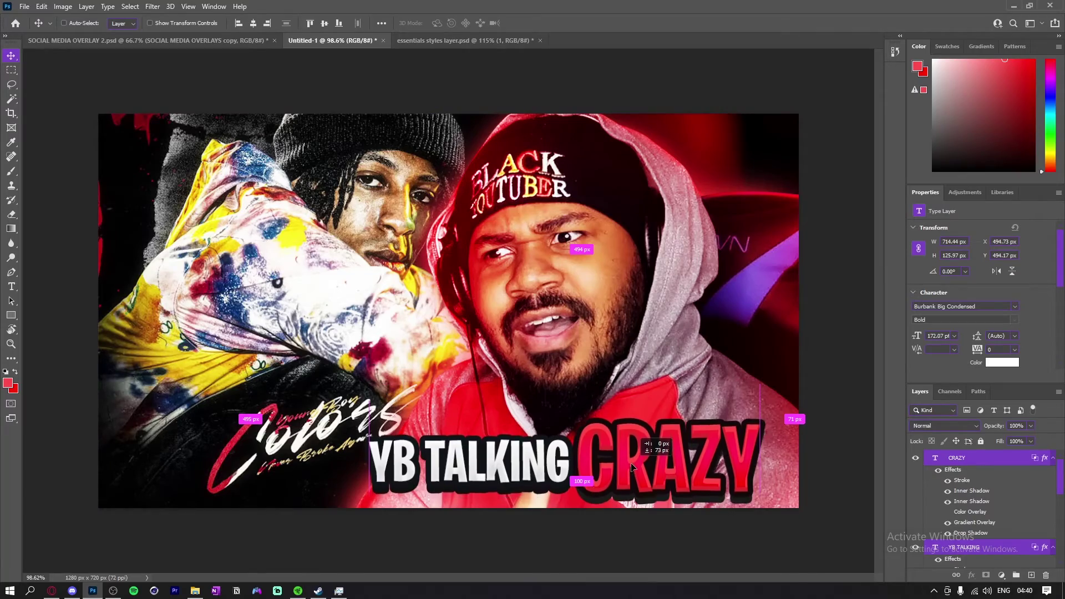
pyautogui.scroll(-5, 638, 465)
pyautogui.scroll(-3, 639, 462)
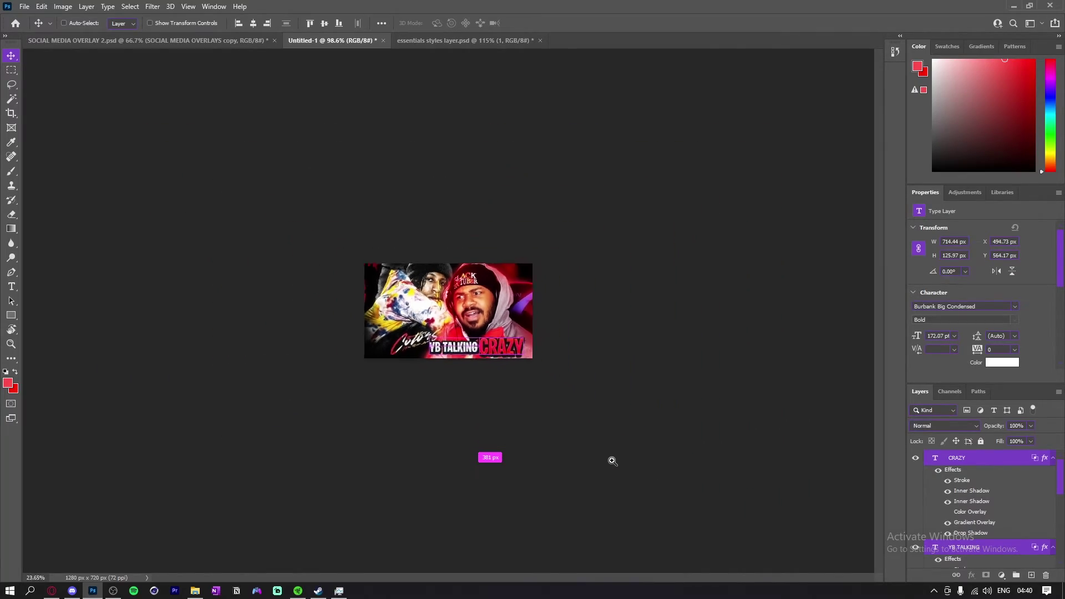
pyautogui.scroll(6, 614, 462)
pyautogui.scroll(-4, 699, 444)
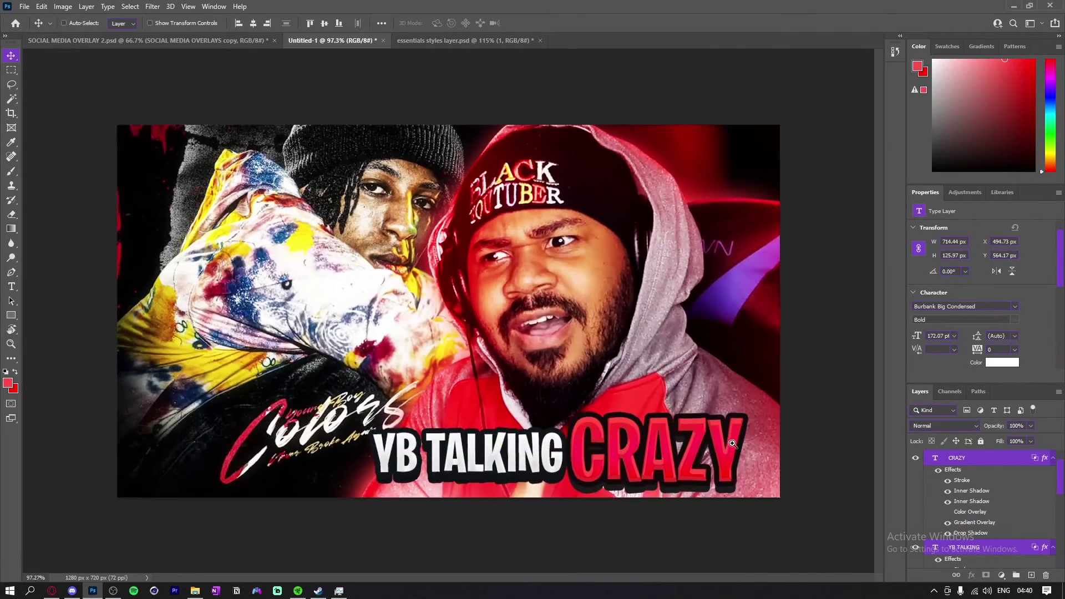
pyautogui.scroll(5, 701, 441)
pyautogui.scroll(-2, 729, 444)
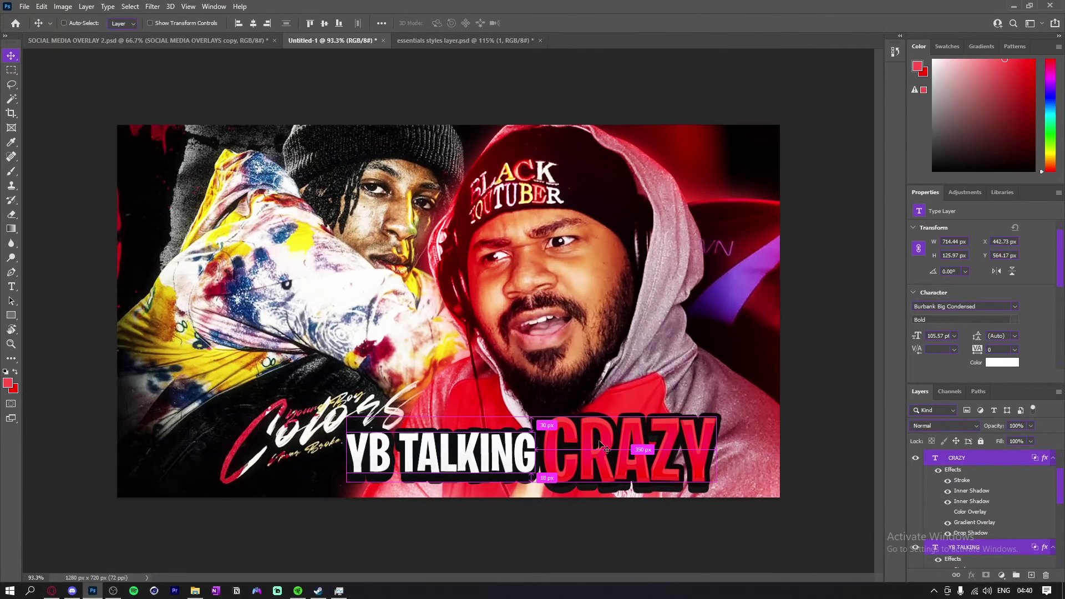
pyautogui.moveTo(482, 453)
pyautogui.mouseDown()
pyautogui.moveTo(526, 461)
pyautogui.moveTo(488, 454)
pyautogui.mouseUp()
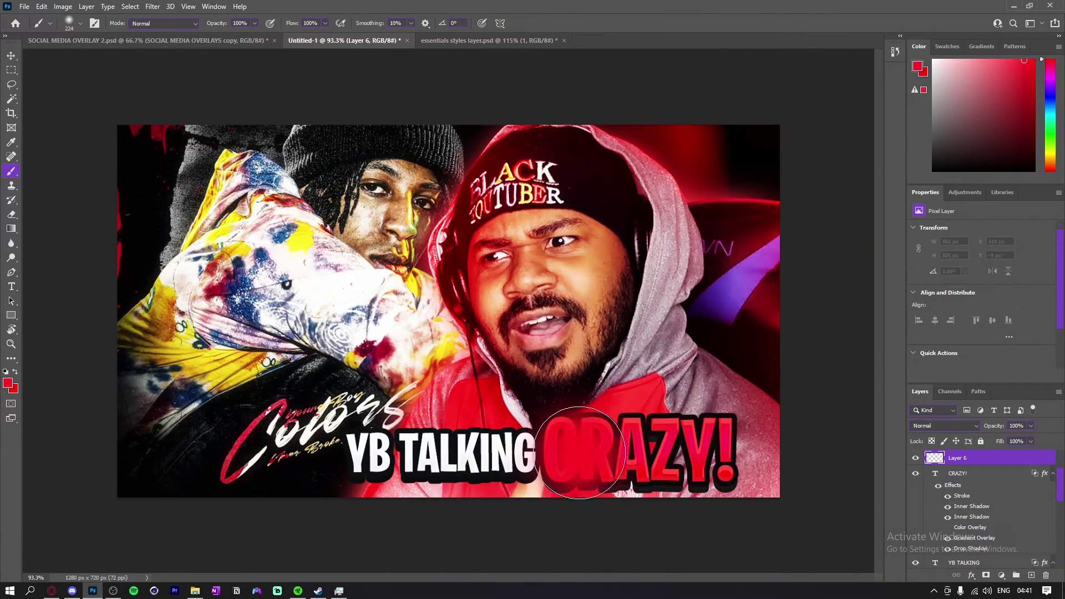
# Try a soft red brush stroke across CRAZY! on a separate layer, using Lighten blending and 35% fill.
pyautogui.moveTo(594, 452); pyautogui.dragTo(711, 448)
pyautogui.click(946, 425)
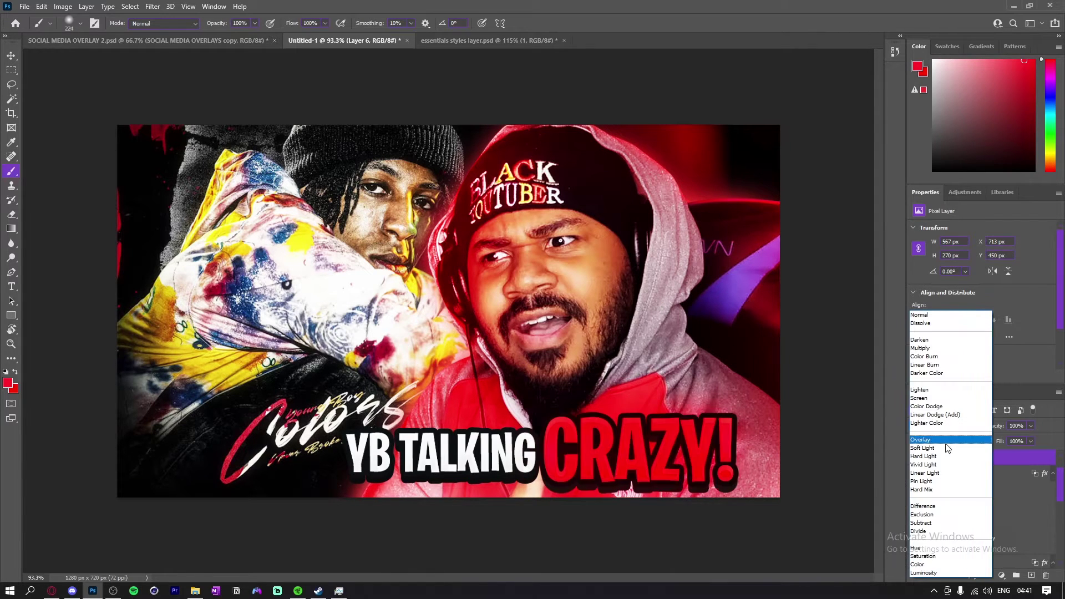
pyautogui.click(944, 392)
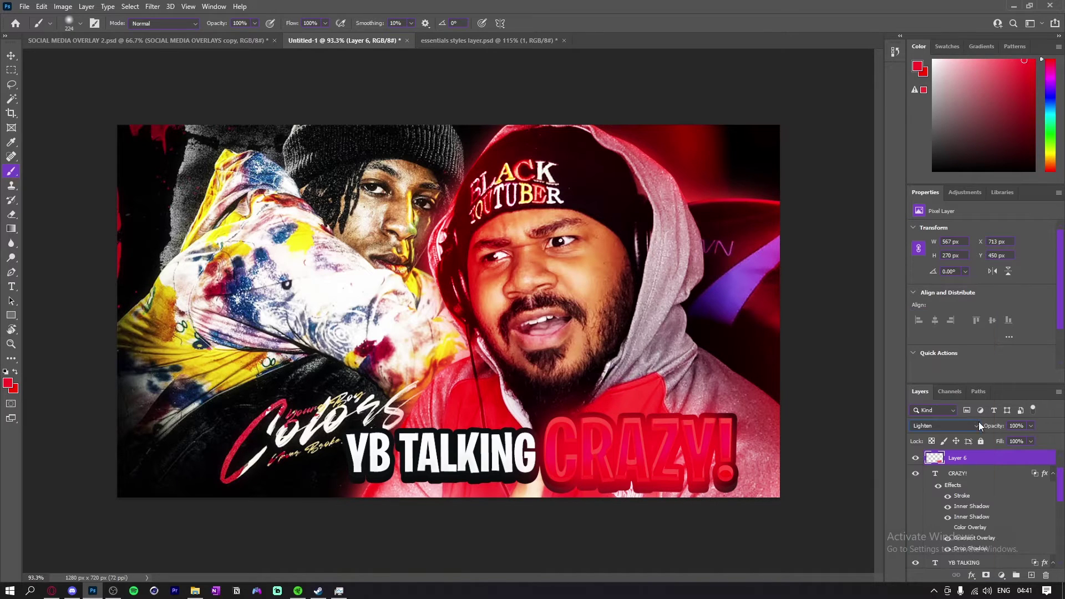
pyautogui.moveTo(982, 440); pyautogui.dragTo(980, 440)
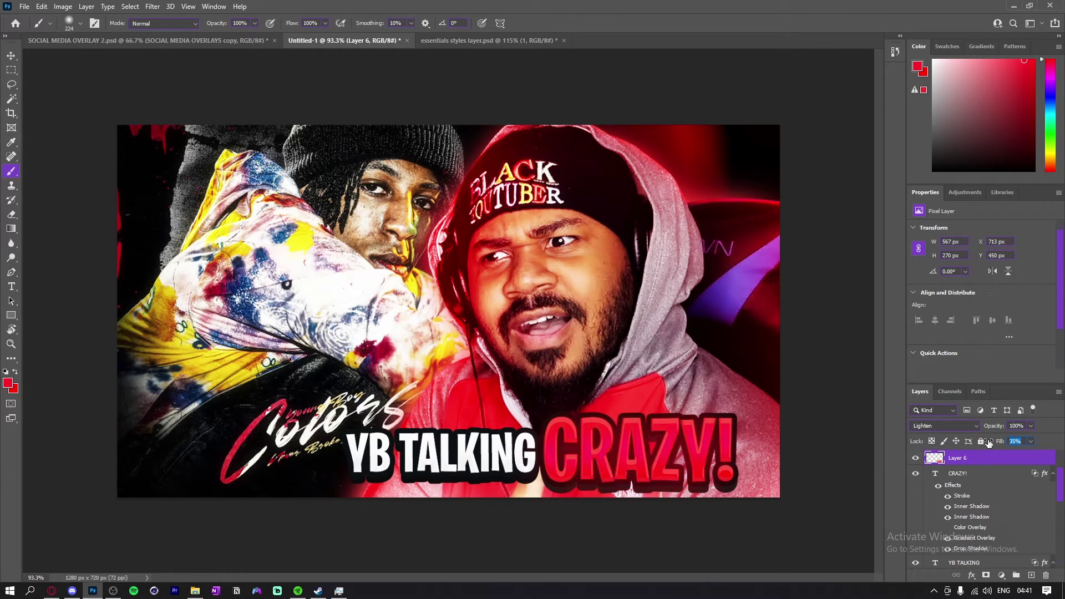
# Undo the blending and fill changes on the red brush layer and delete that layer.
pyautogui.hotkey('ctrl', 'z')
pyautogui.hotkey('ctrl', 'z')
pyautogui.hotkey('ctrl', 'z')
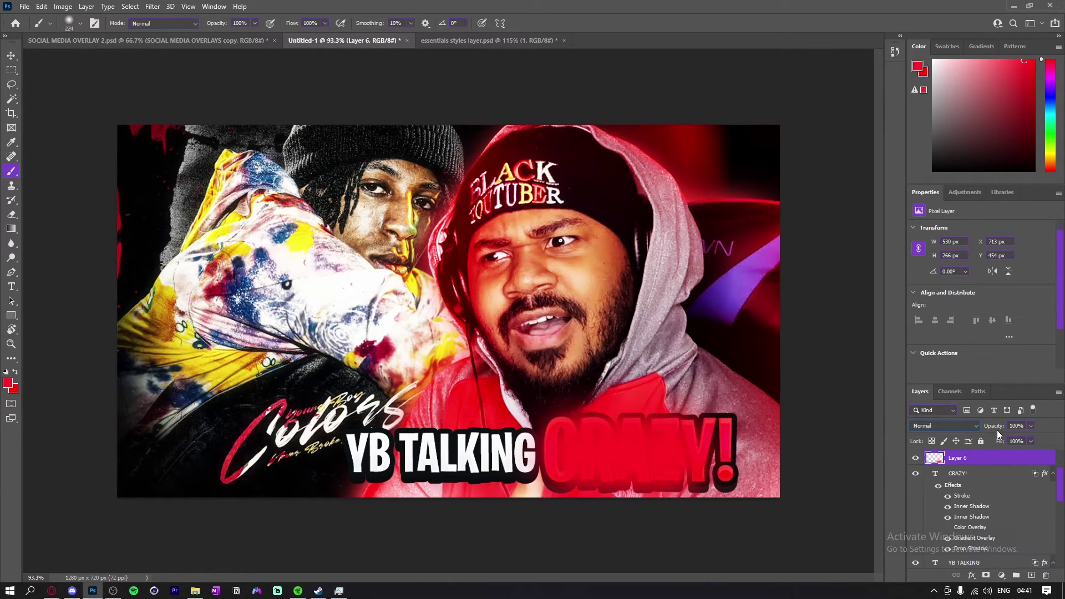
pyautogui.moveTo(996, 430); pyautogui.dragTo(970, 434)
pyautogui.press('Delete')
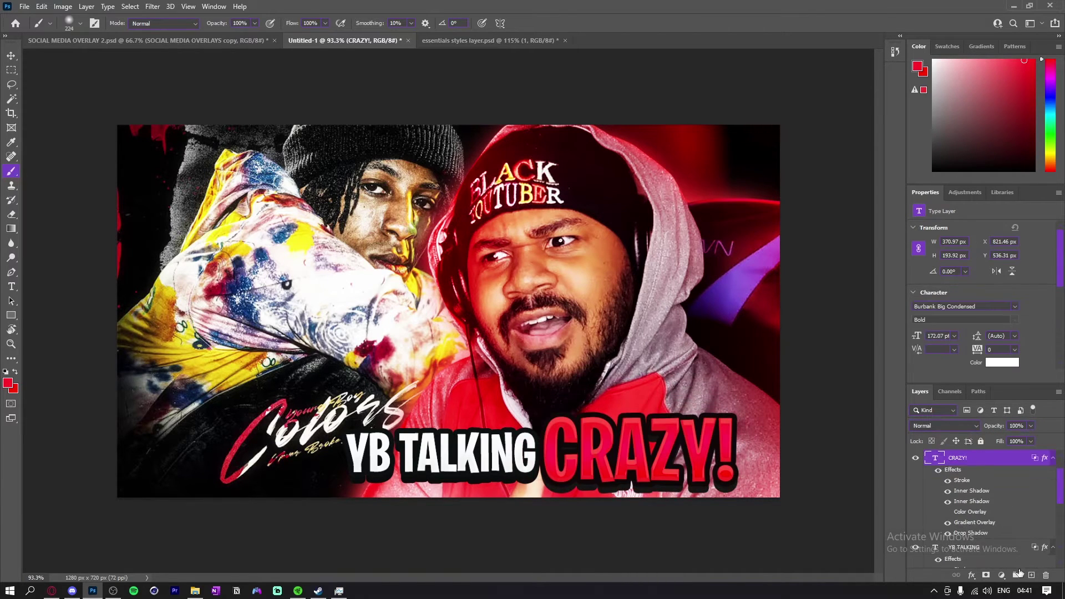
# Paint a soft red stroke across CRAZY! on a new layer and set that layer to Vivid Light with 85% fill.
pyautogui.click(1030, 574)
pyautogui.scroll(3, 627, 466)
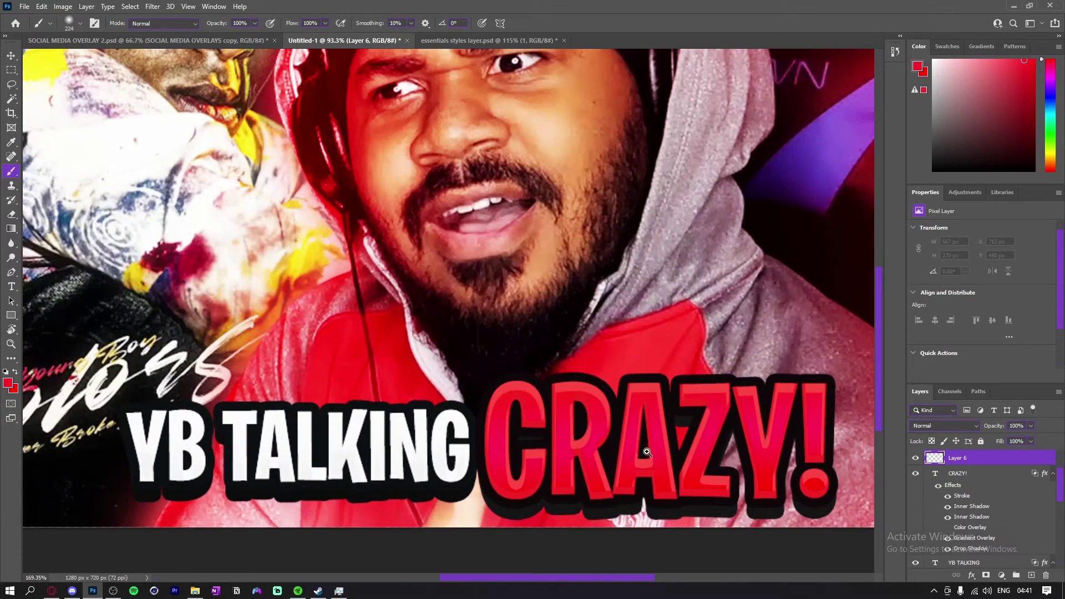
pyautogui.moveTo(583, 444)
pyautogui.mouseDown()
pyautogui.moveTo(786, 441)
pyautogui.moveTo(866, 444)
pyautogui.mouseUp()
pyautogui.click(943, 425)
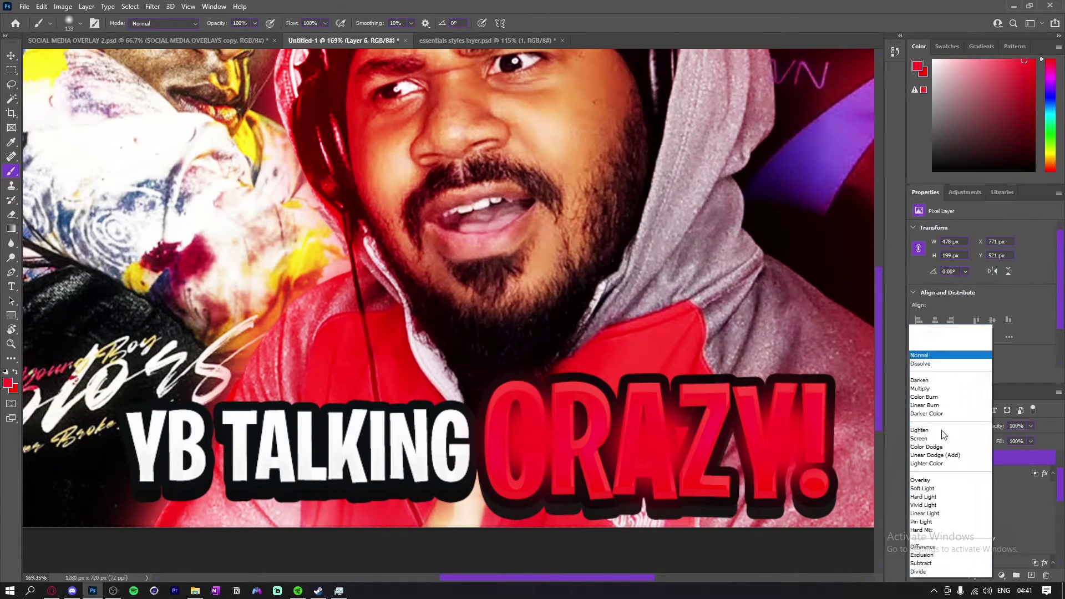
pyautogui.click(950, 464)
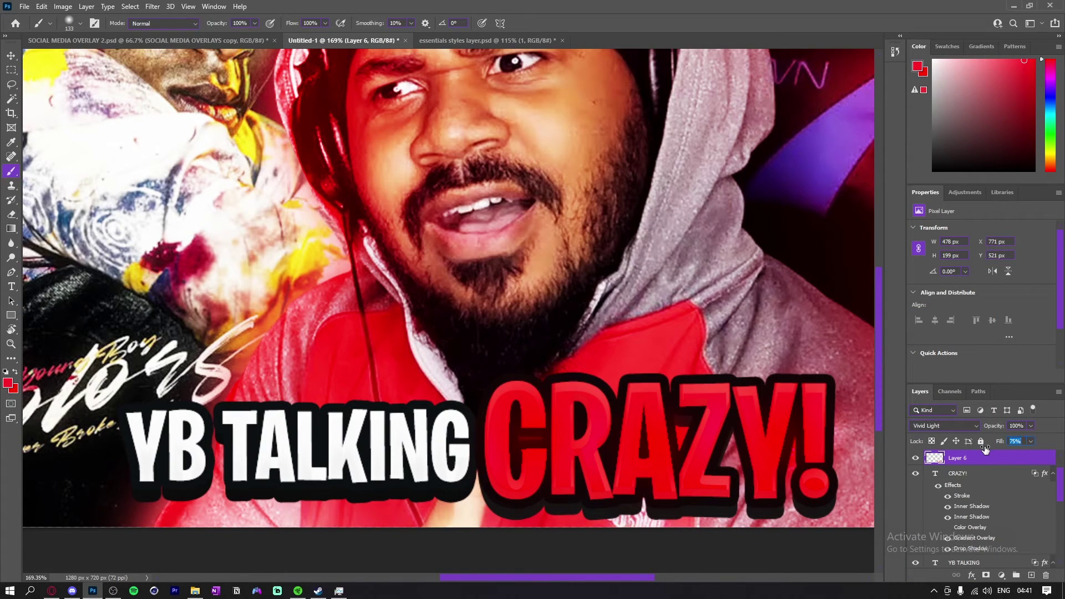
pyautogui.moveTo(990, 448); pyautogui.dragTo(991, 449)
pyautogui.scroll(-2, 766, 452)
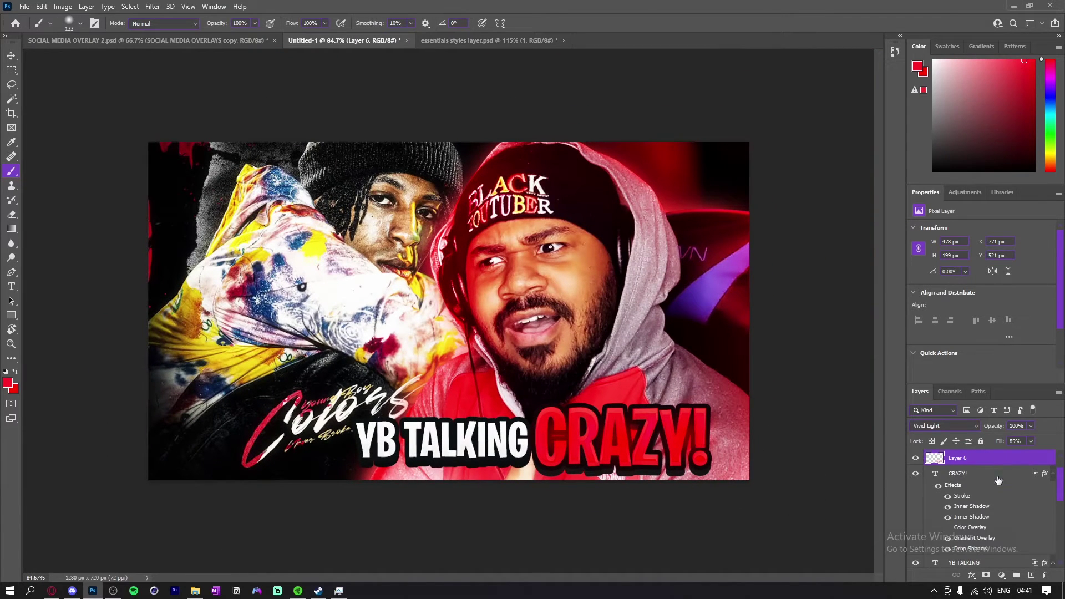
pyautogui.doubleClick(997, 480)
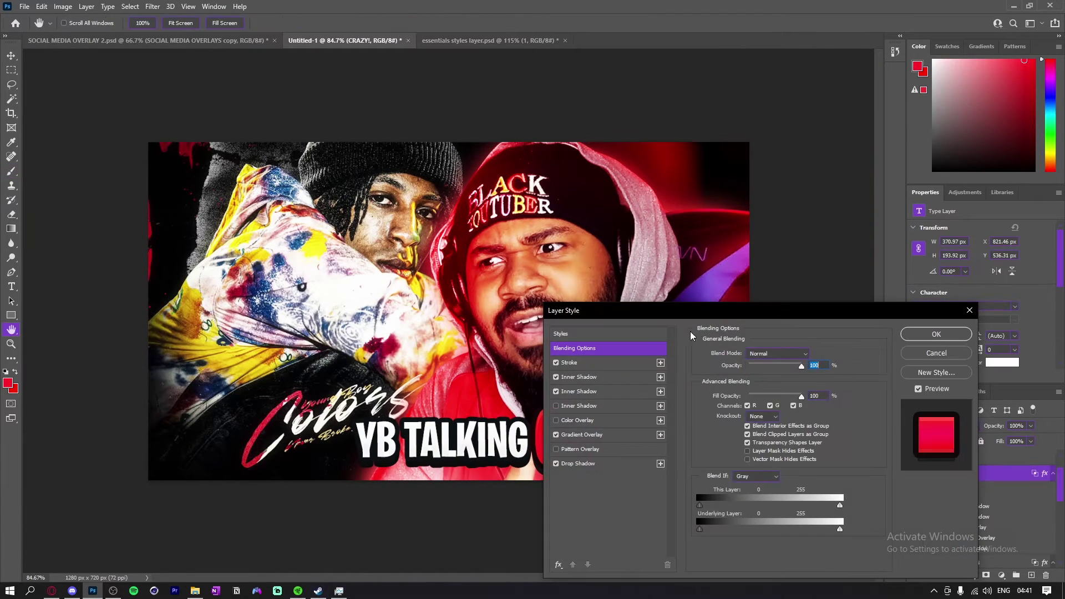
pyautogui.click(937, 352)
pyautogui.scroll(-1, 676, 344)
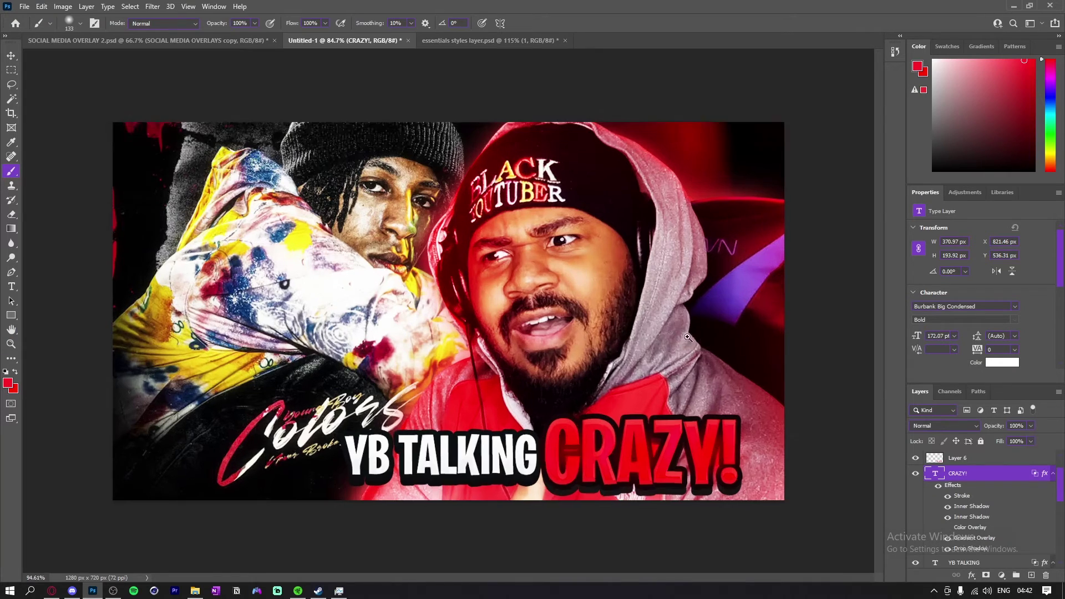
# Add an Outer Glow without a drop shadow to the YouTuber cutout layer and set the glow size to 43 px.
pyautogui.scroll(-8, 993, 516)
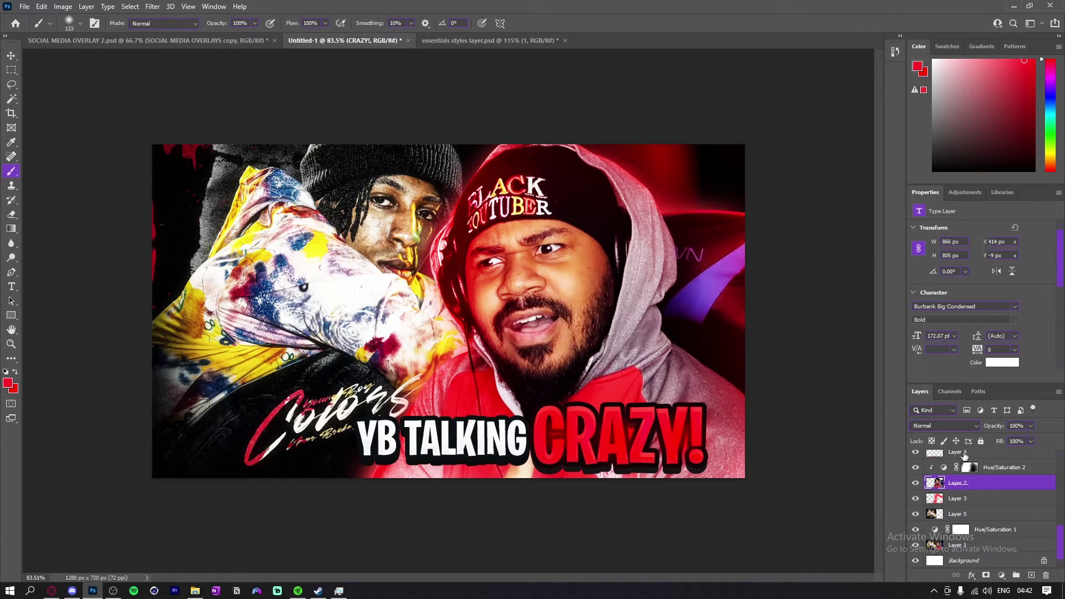
pyautogui.doubleClick(998, 482)
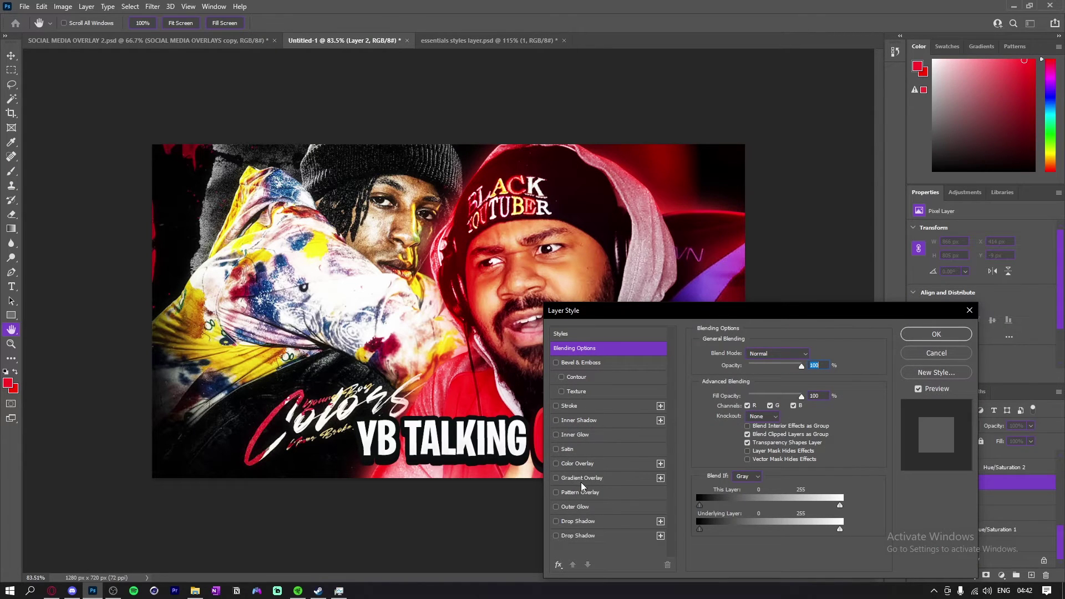
pyautogui.click(577, 523)
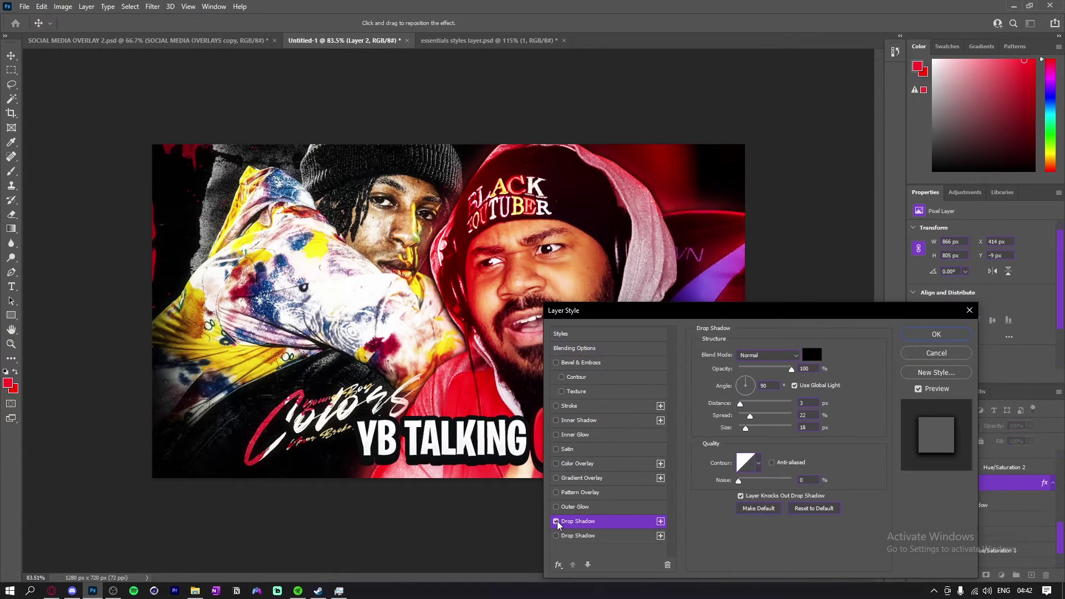
pyautogui.click(556, 521)
pyautogui.click(574, 505)
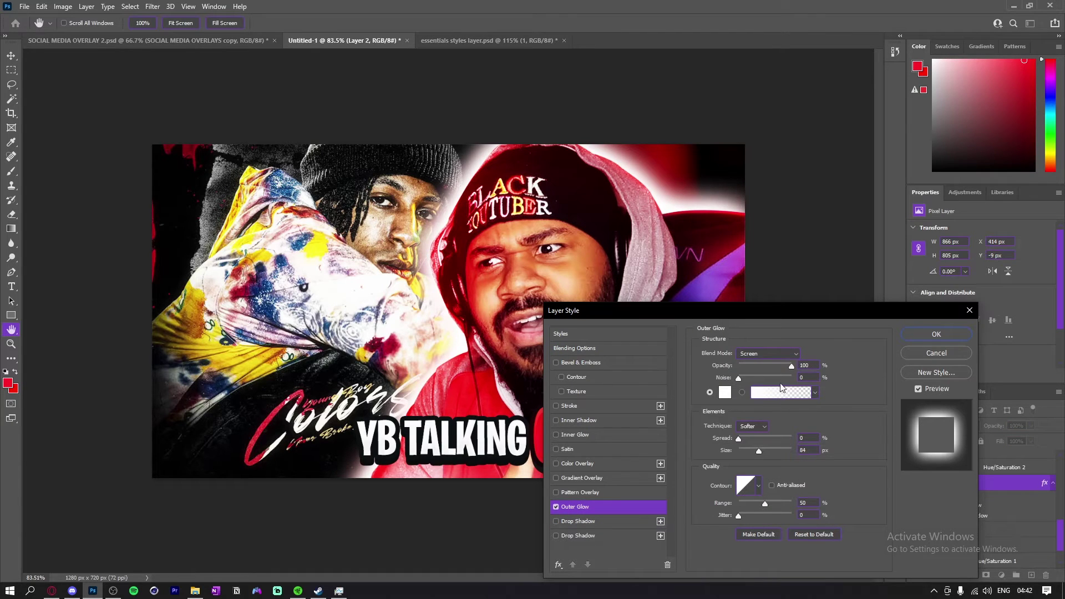
pyautogui.moveTo(759, 449)
pyautogui.mouseDown()
pyautogui.moveTo(741, 448)
pyautogui.moveTo(753, 443)
pyautogui.mouseUp()
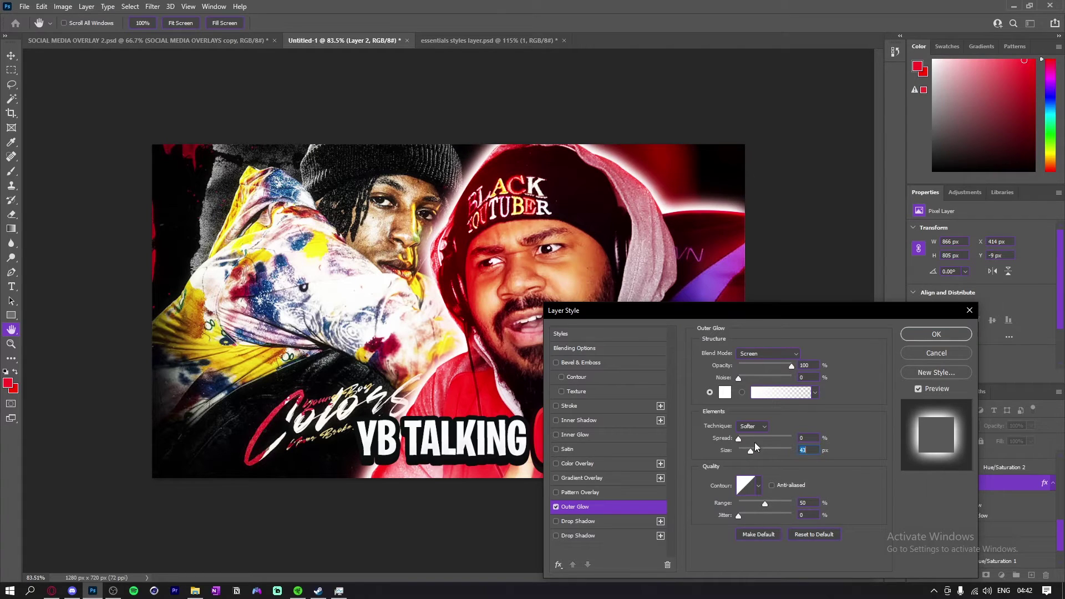
# Set the cutout's outer glow color to pure red, ff0000.
pyautogui.click(725, 397)
pyautogui.moveTo(633, 159); pyautogui.dragTo(757, 31)
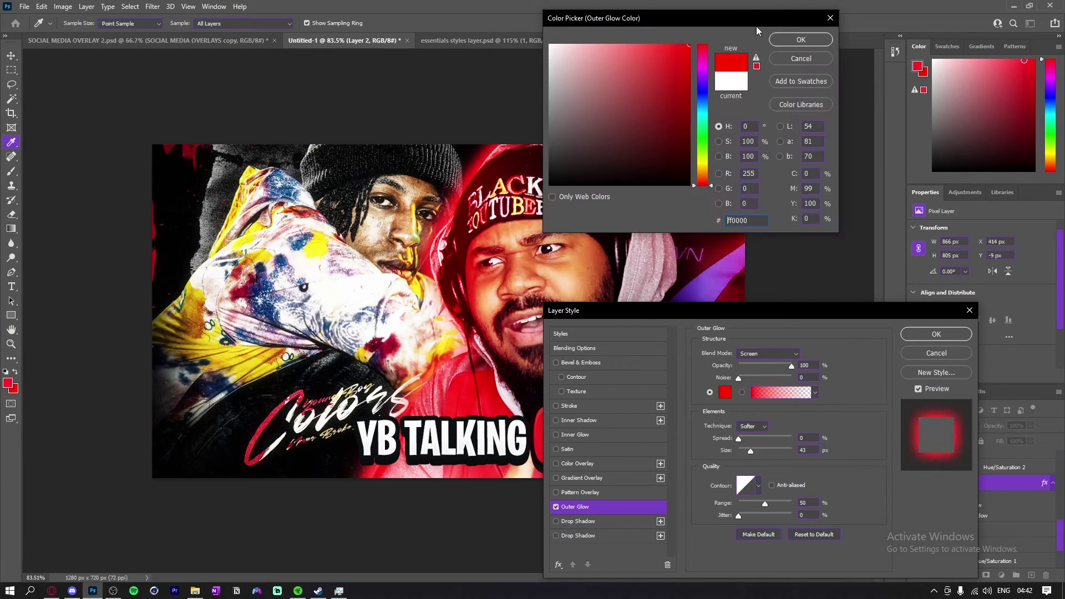
pyautogui.click(786, 44)
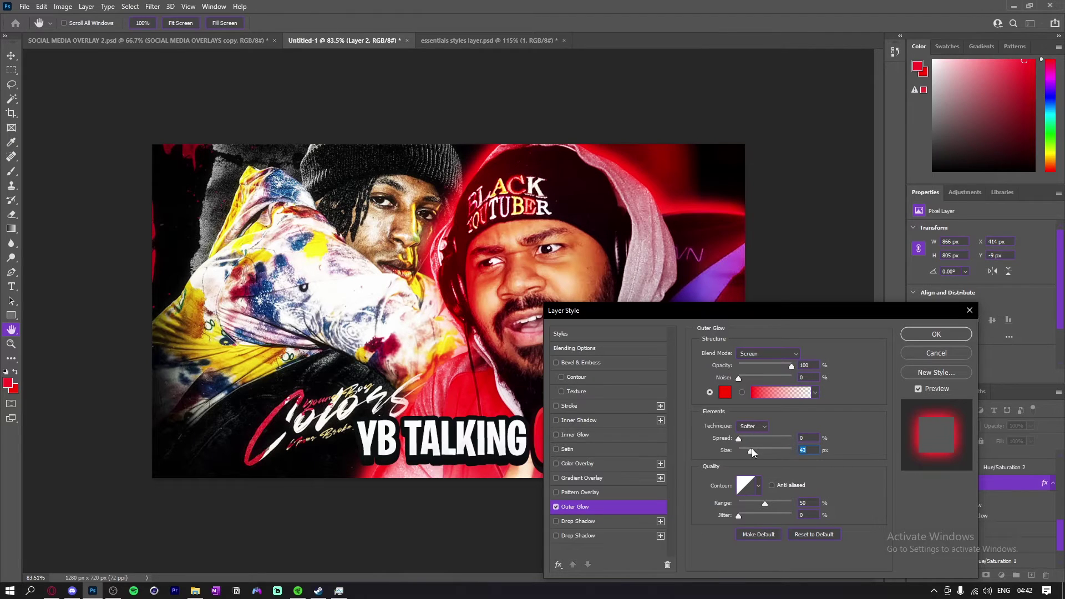
# Reduce the cutout's outer glow size to 0 px and change the glow color to white.
pyautogui.moveTo(751, 450)
pyautogui.mouseDown()
pyautogui.moveTo(786, 450)
pyautogui.moveTo(751, 442)
pyautogui.moveTo(780, 438)
pyautogui.moveTo(734, 440)
pyautogui.mouseUp()
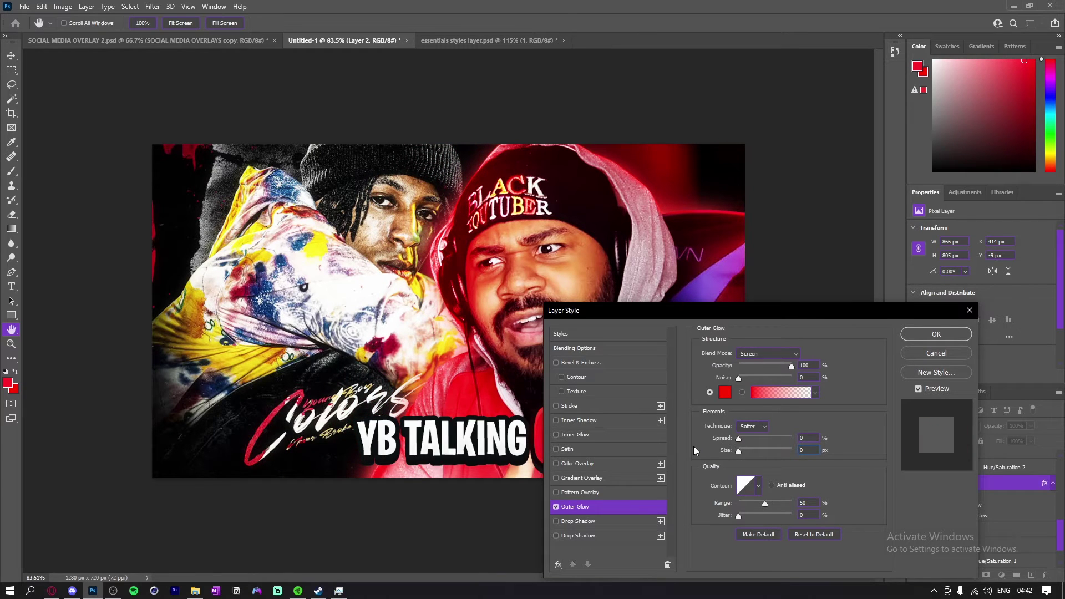
pyautogui.click(725, 392)
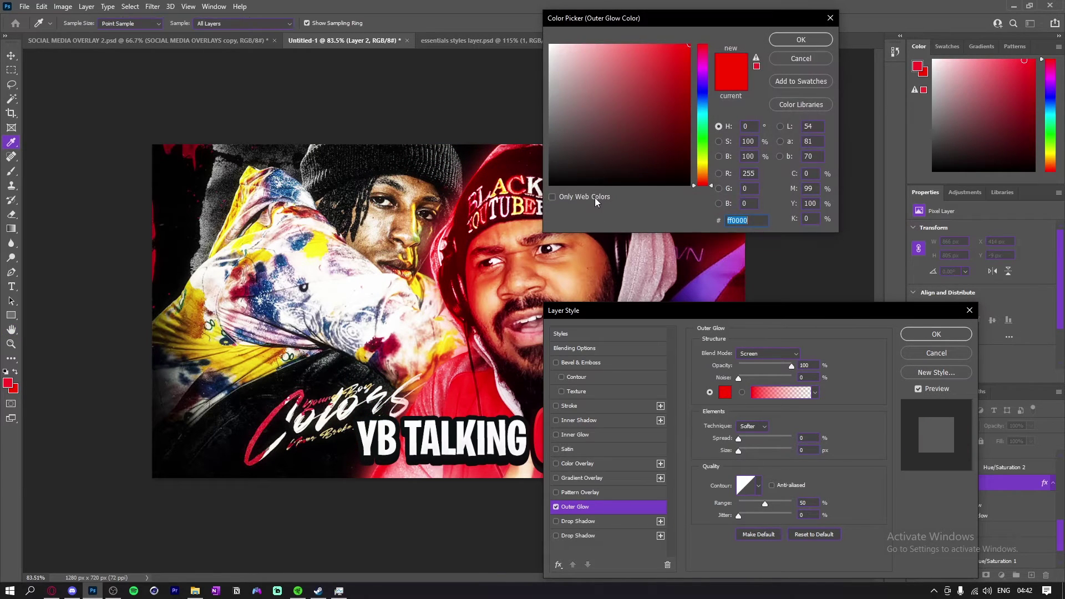
pyautogui.moveTo(607, 79); pyautogui.dragTo(504, 10)
pyautogui.click(781, 40)
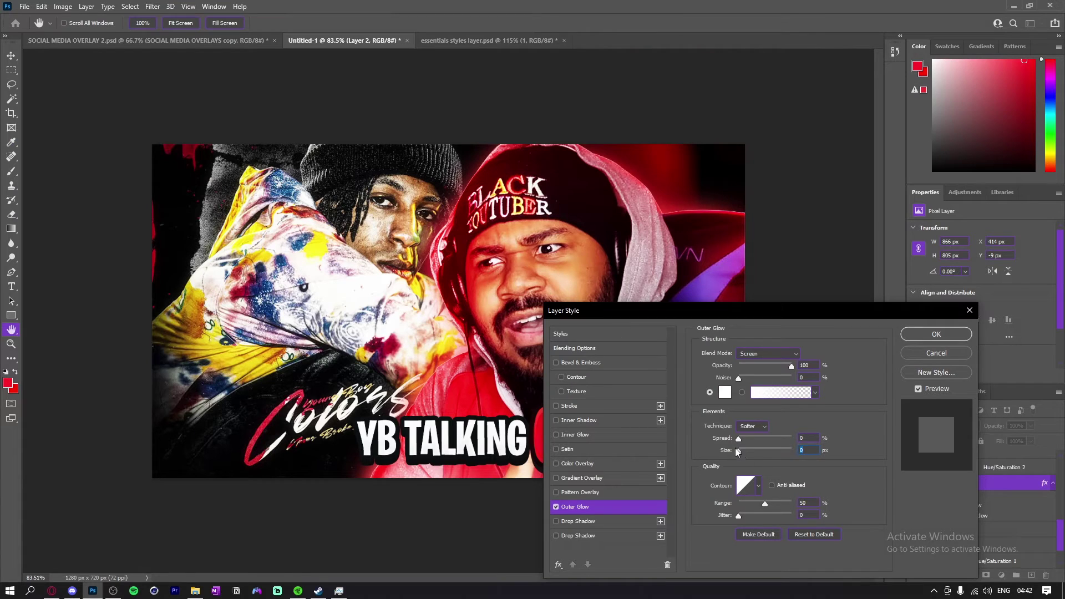
# Set the size of the YouTuber cutout's white outer glow to 79 px and apply the layer style.
pyautogui.moveTo(736, 449); pyautogui.dragTo(758, 449)
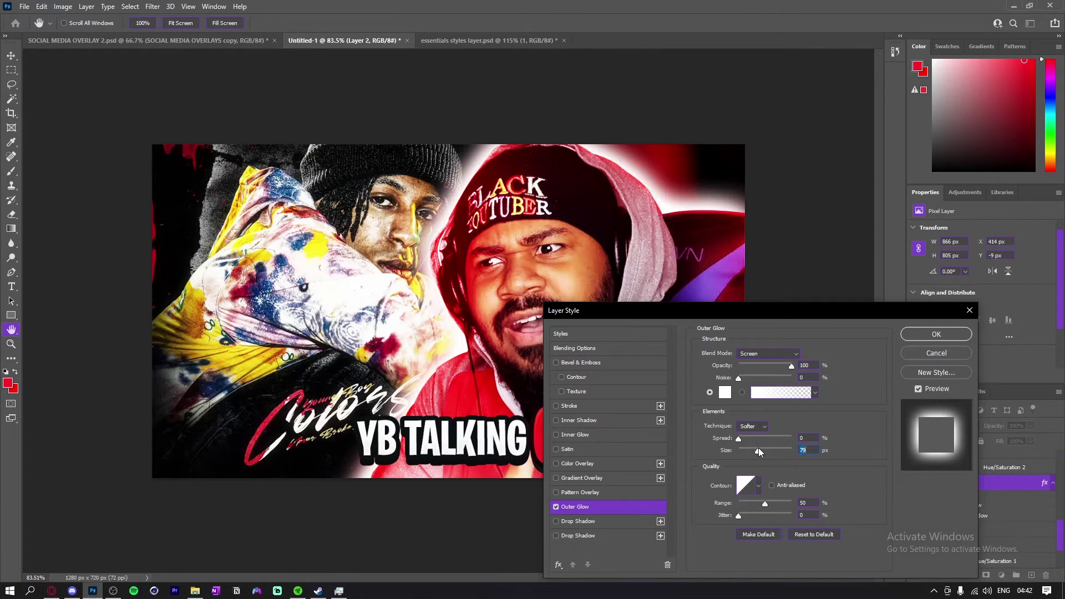
pyautogui.click(936, 334)
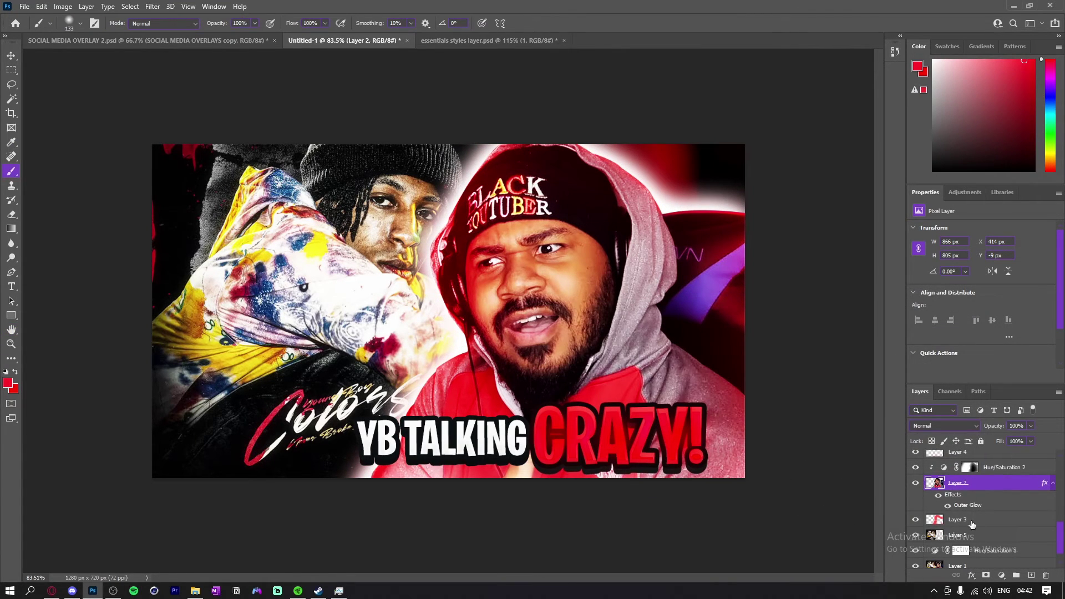
# Paint more soft red on Layer 3 around the cutout's edge and the cover art's sleeve with a 432 px brush.
pyautogui.moveTo(315, 403); pyautogui.dragTo(407, 410)
pyautogui.press('x')
pyautogui.click(445, 493)
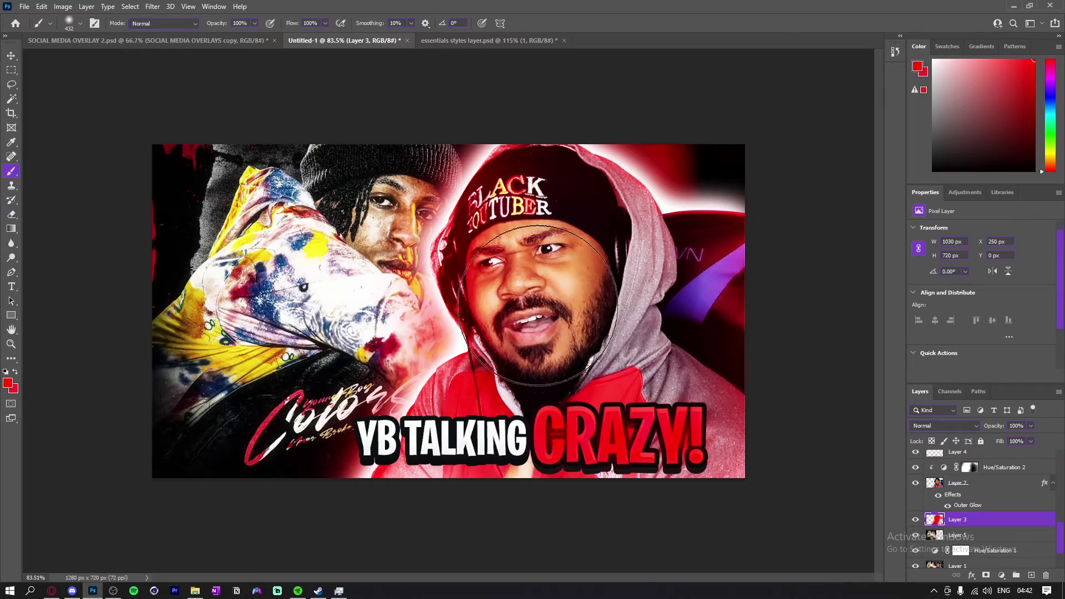
pyautogui.moveTo(373, 349)
pyautogui.mouseDown()
pyautogui.moveTo(346, 348)
pyautogui.moveTo(386, 350)
pyautogui.mouseUp()
pyautogui.scroll(2, 387, 350)
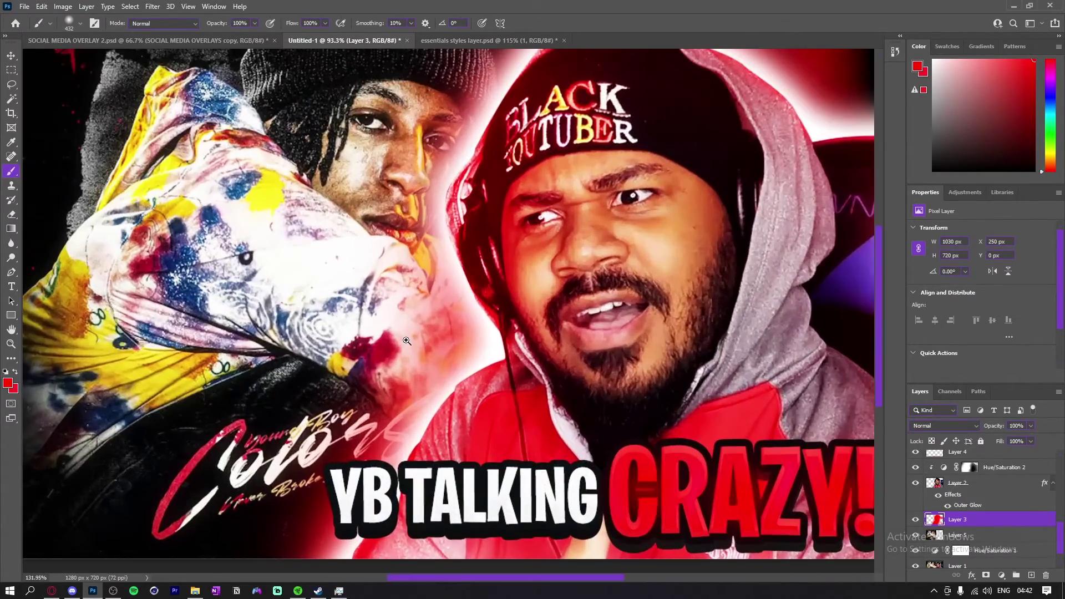
pyautogui.scroll(-3, 402, 341)
pyautogui.scroll(-1, 401, 341)
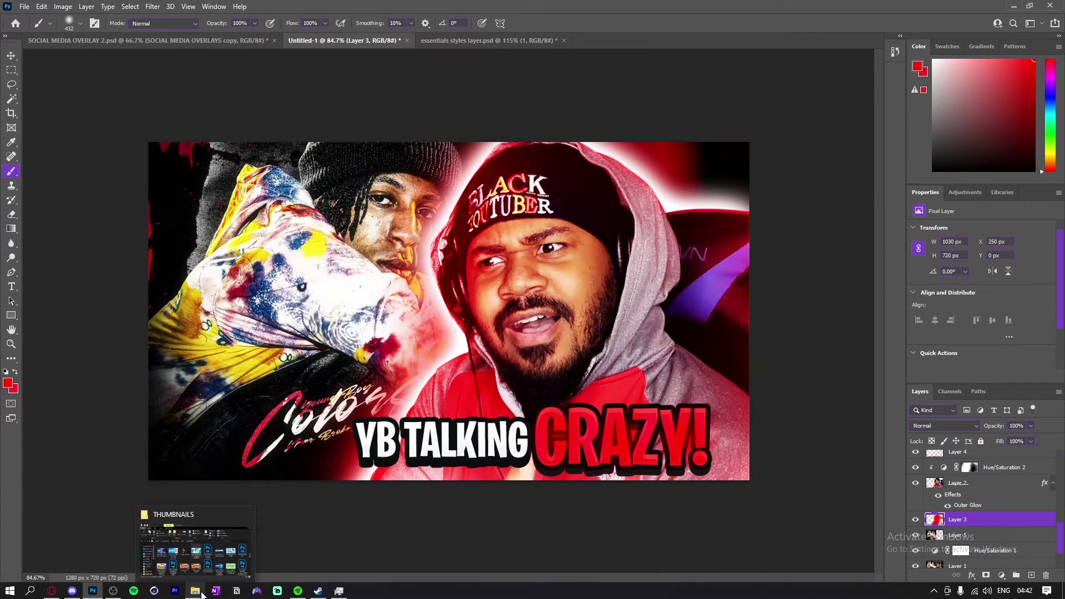
# Place the purple smiling devil emoji, Emoji Pack By Rajib Studio151, from the emojis folder into the thumbnail.
pyautogui.click(195, 591)
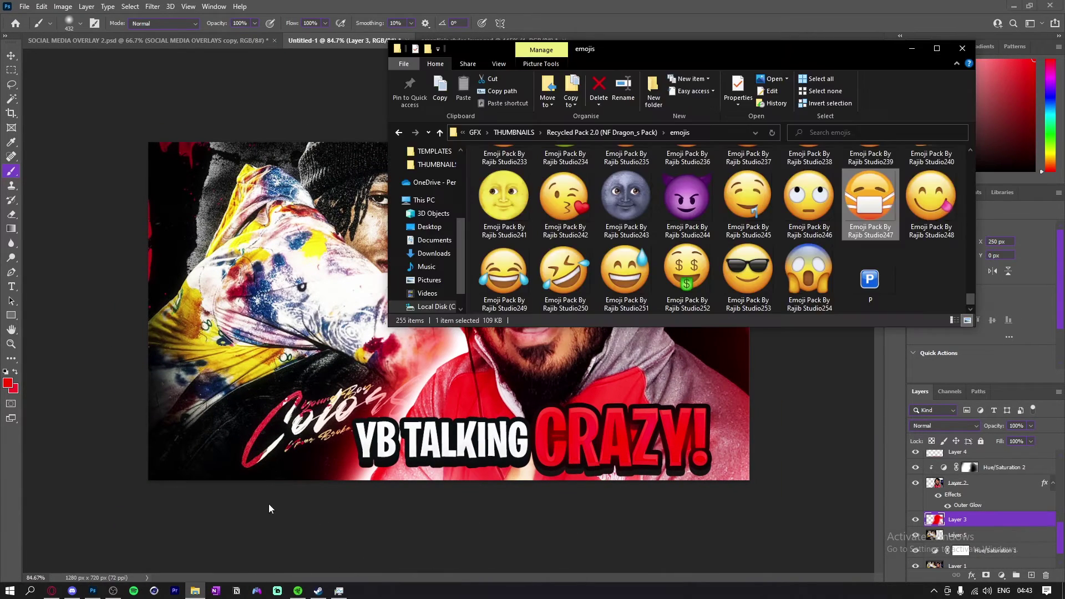
pyautogui.scroll(5, 688, 269)
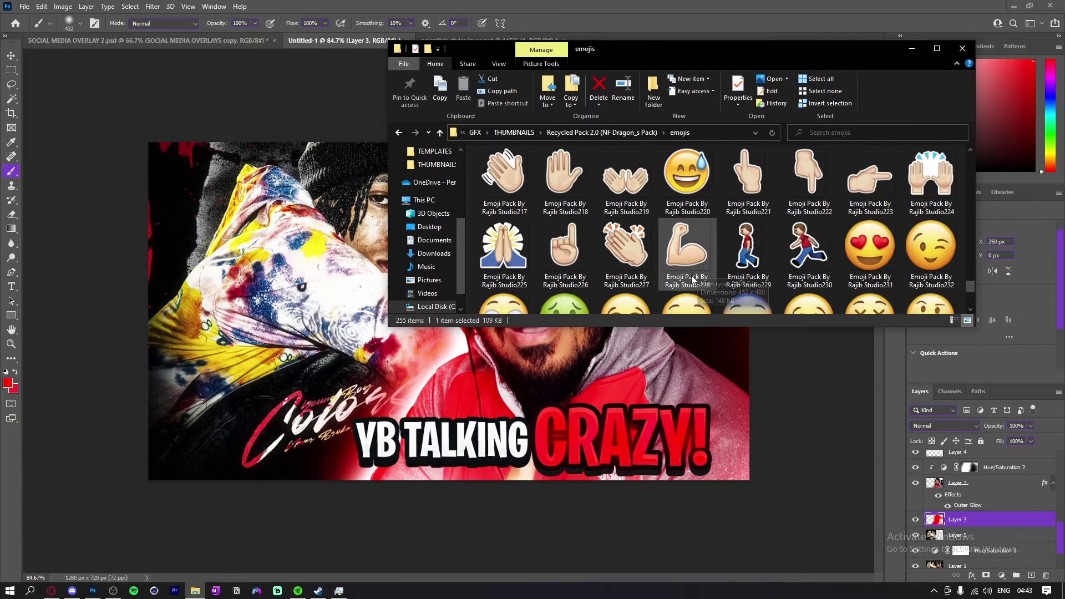
pyautogui.scroll(5, 688, 269)
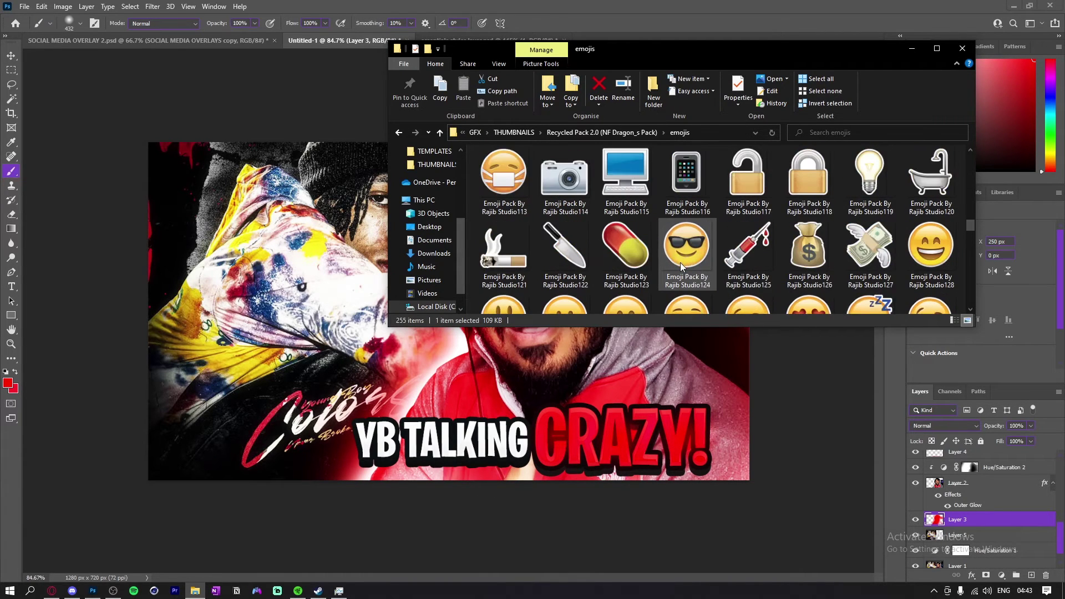
pyautogui.moveTo(869, 271); pyautogui.dragTo(704, 413)
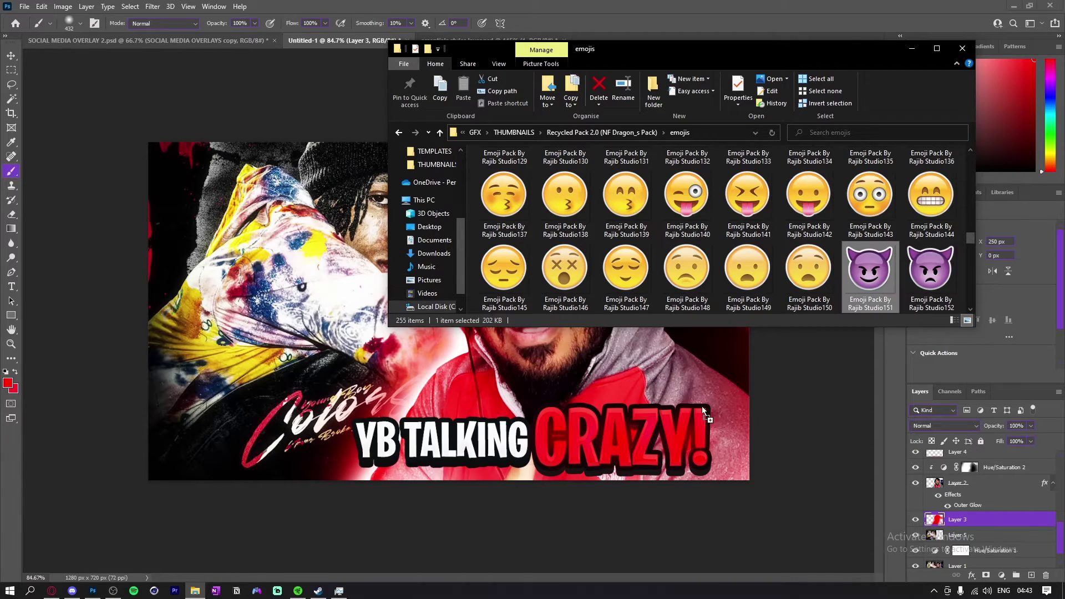
# Scale the devil emoji to about 262 px, rotate it -13.42°, and position it partly behind the cutout's shoulder.
pyautogui.moveTo(580, 410); pyautogui.dragTo(395, 325)
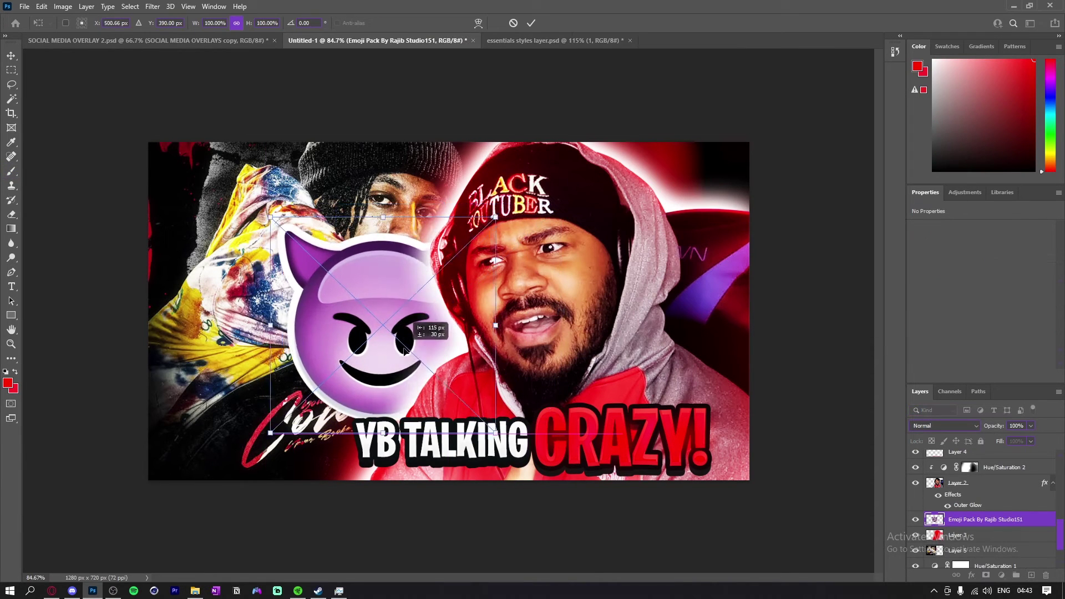
pyautogui.moveTo(507, 325); pyautogui.dragTo(436, 343)
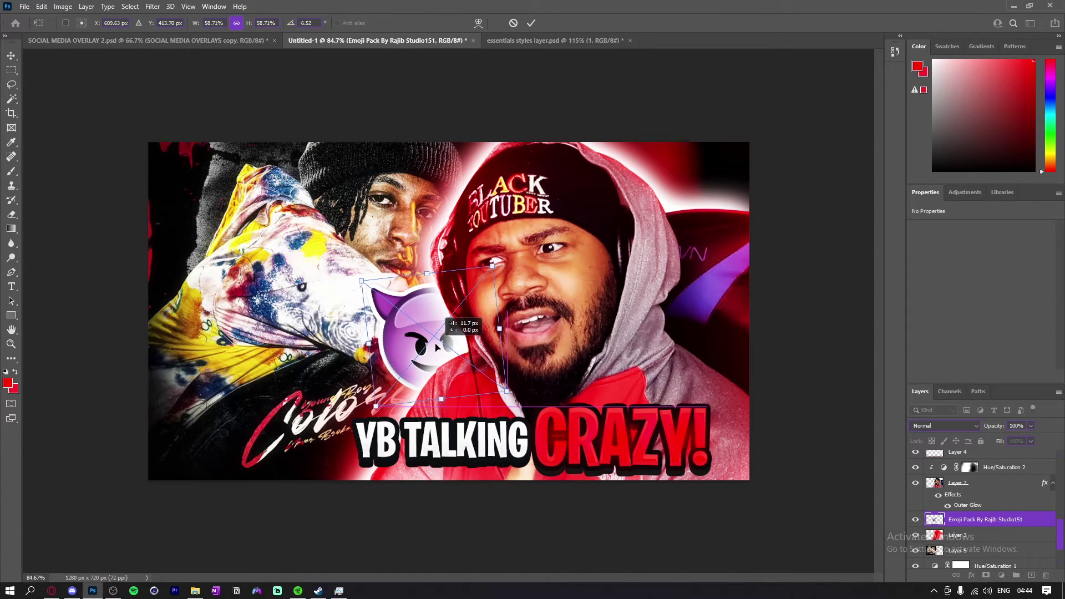
pyautogui.moveTo(500, 329); pyautogui.dragTo(522, 330)
pyautogui.press('Return')
pyautogui.press('b')
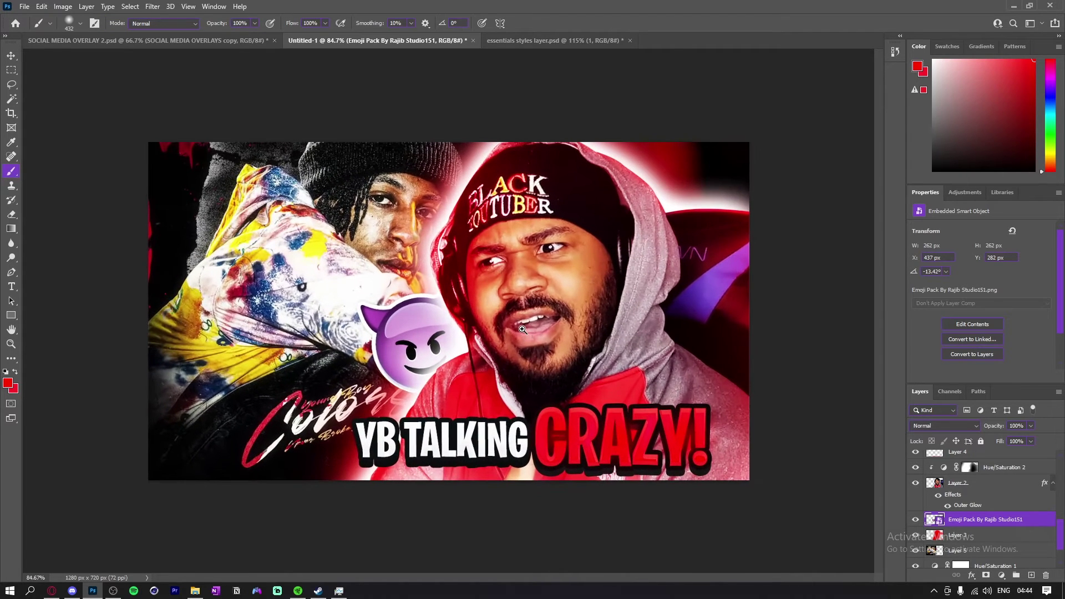
# Duplicate the devil emoji, flip the copy horizontally, and fit it at about 216 px, rotated 10.49°, behind the hood beside the hat.
pyautogui.hotkey('ctrl', 'j')
pyautogui.hotkey('ctrl', 't')
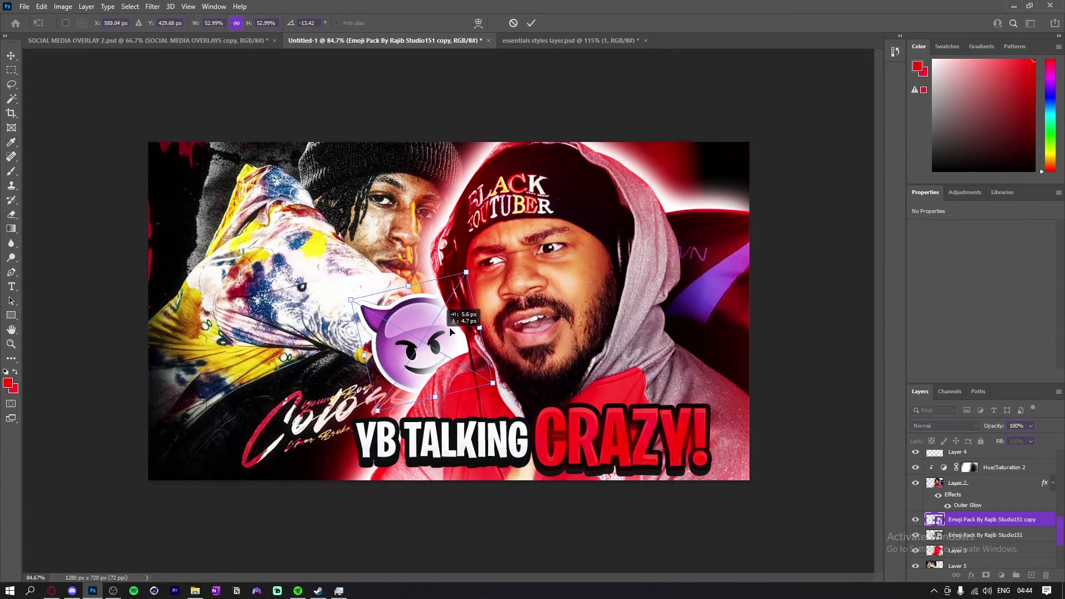
pyautogui.moveTo(476, 304); pyautogui.dragTo(699, 175)
pyautogui.rightClick(689, 191)
pyautogui.click(732, 151)
pyautogui.moveTo(766, 208)
pyautogui.mouseDown()
pyautogui.moveTo(767, 194)
pyautogui.moveTo(726, 187)
pyautogui.mouseUp()
pyautogui.moveTo(698, 190); pyautogui.dragTo(701, 201)
pyautogui.press('Return')
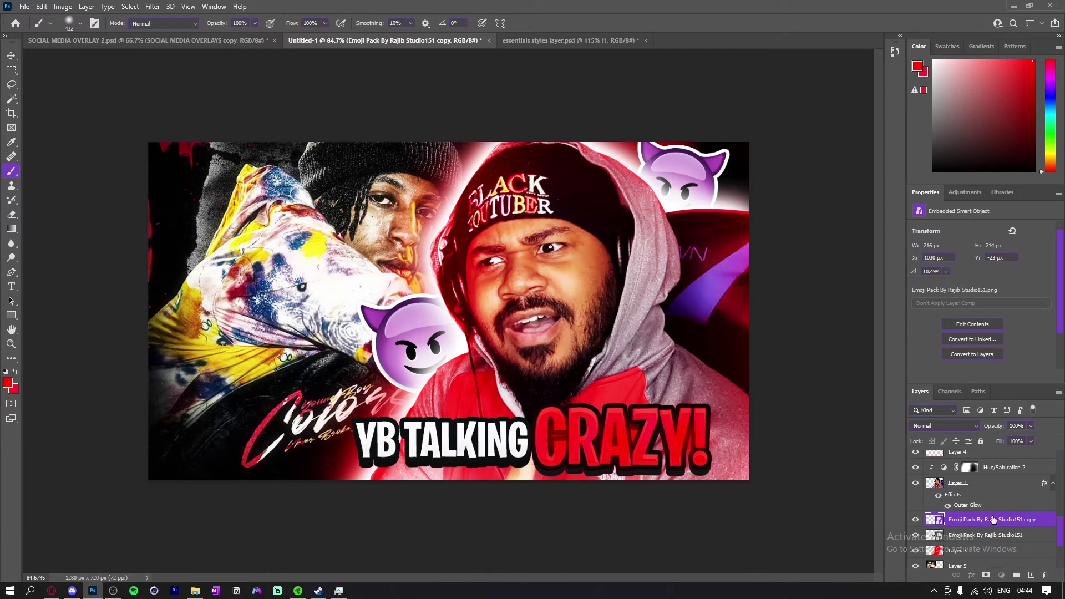
# Move the emoji copy's layer above the cutout and its Hue/Saturation 2 adjustment, and shrink the copy to about 159 px.
pyautogui.moveTo(993, 519); pyautogui.dragTo(989, 463)
pyautogui.scroll(1, 688, 297)
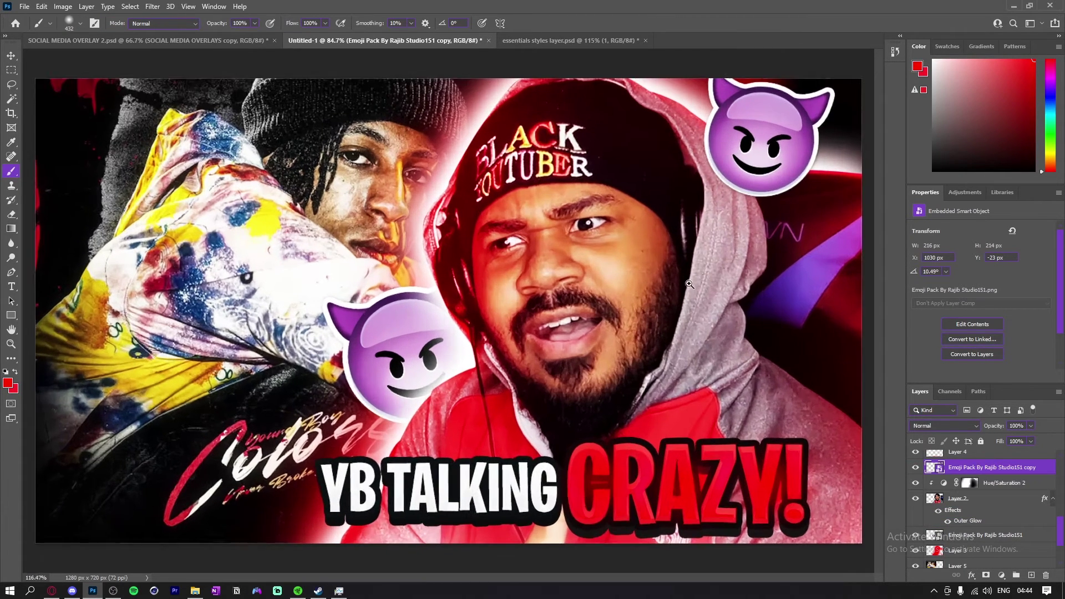
pyautogui.moveTo(692, 165); pyautogui.dragTo(731, 188)
pyautogui.hotkey('ctrl', 't')
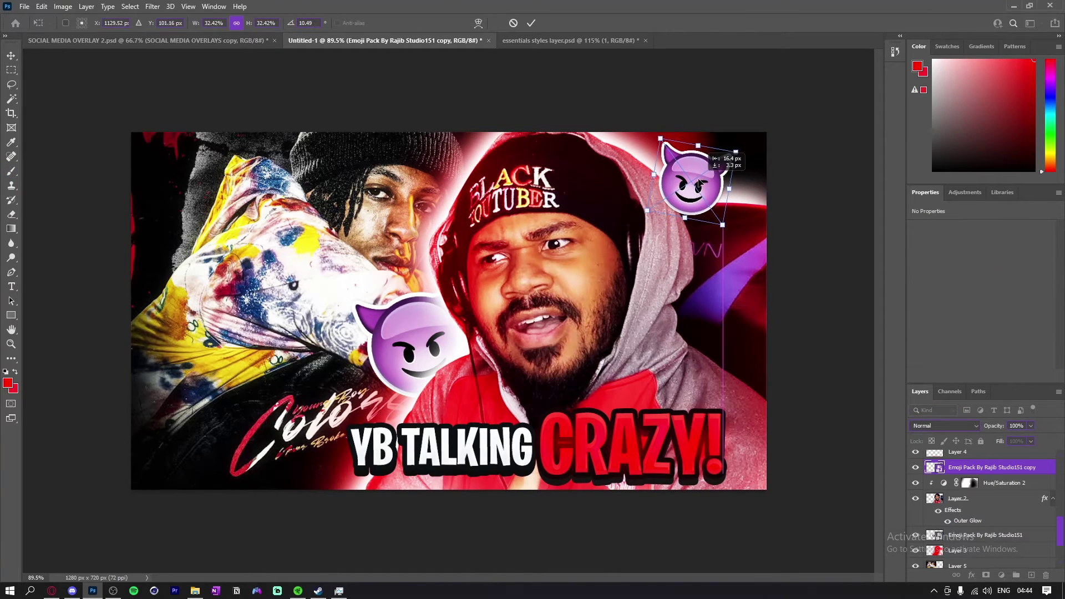
pyautogui.press('Return')
pyautogui.press('b')
# Undo the emoji copy's resizing, layer reordering and flipped placement beside the hat.
pyautogui.scroll(3, 666, 203)
pyautogui.scroll(-2, 666, 203)
pyautogui.scroll(3, 672, 208)
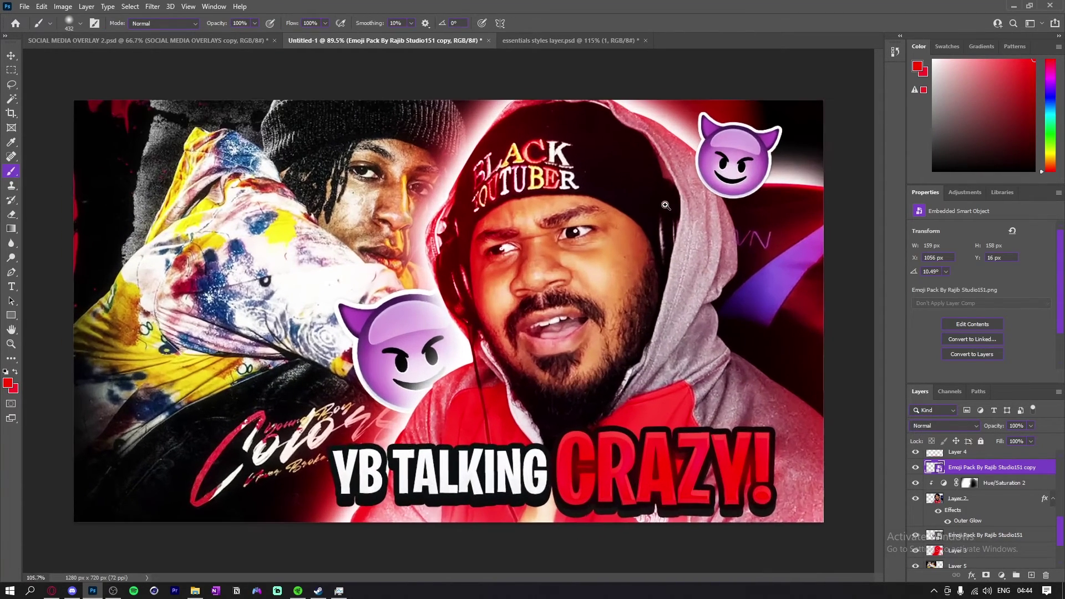
pyautogui.hotkey('ctrl', 'z')
pyautogui.hotkey('ctrl', 'z')
pyautogui.hotkey('ctrl', 'z')
pyautogui.hotkey('ctrl', 'z')
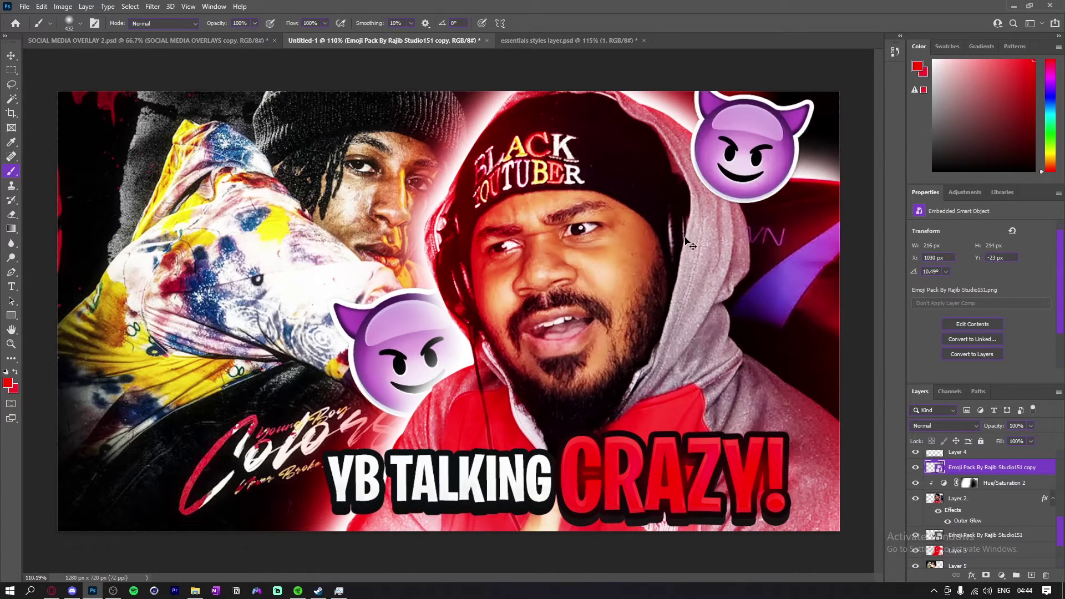
pyautogui.hotkey('ctrl', 'z')
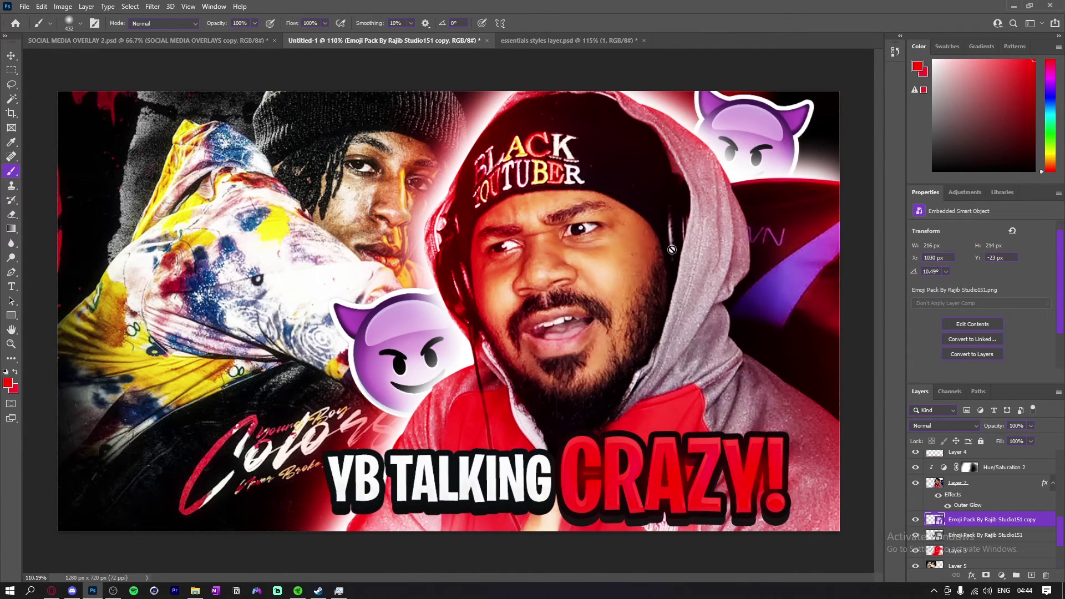
pyautogui.scroll(-3, 674, 244)
pyautogui.scroll(5, 438, 328)
pyautogui.hotkey('ctrl', 'z')
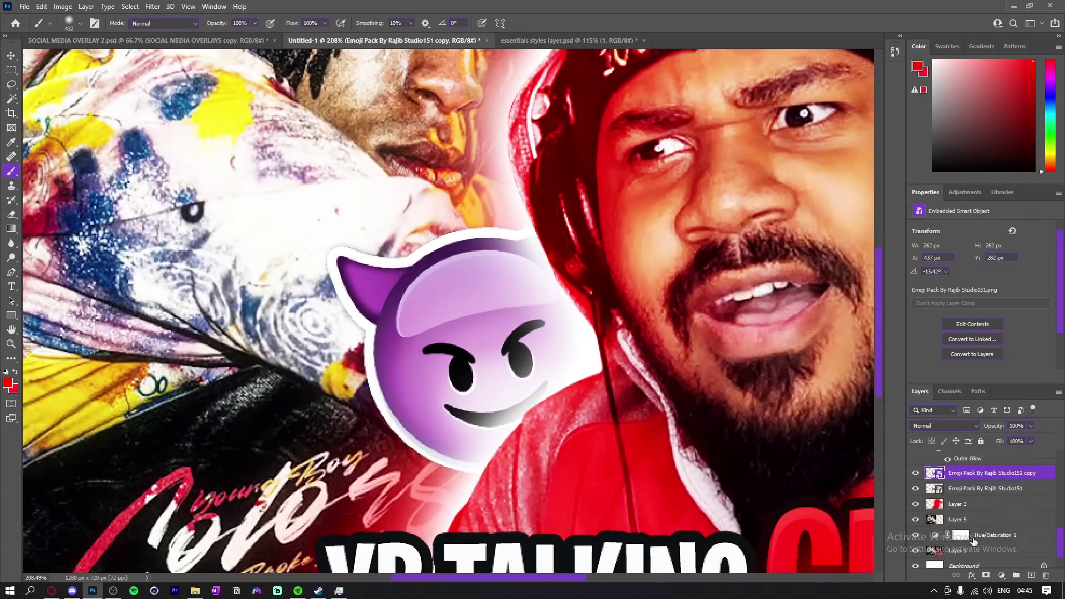
# Paint soft light purple over the devil emoji on a new layer and set that layer to Hard Light with slightly reduced fill.
pyautogui.click(994, 536)
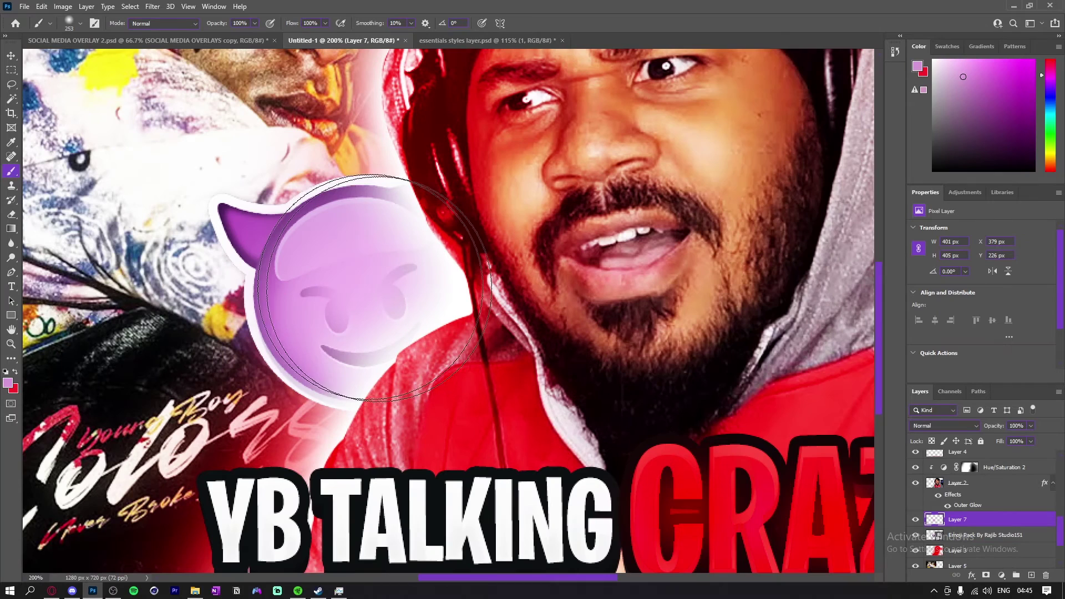
pyautogui.click(938, 425)
pyautogui.click(938, 458)
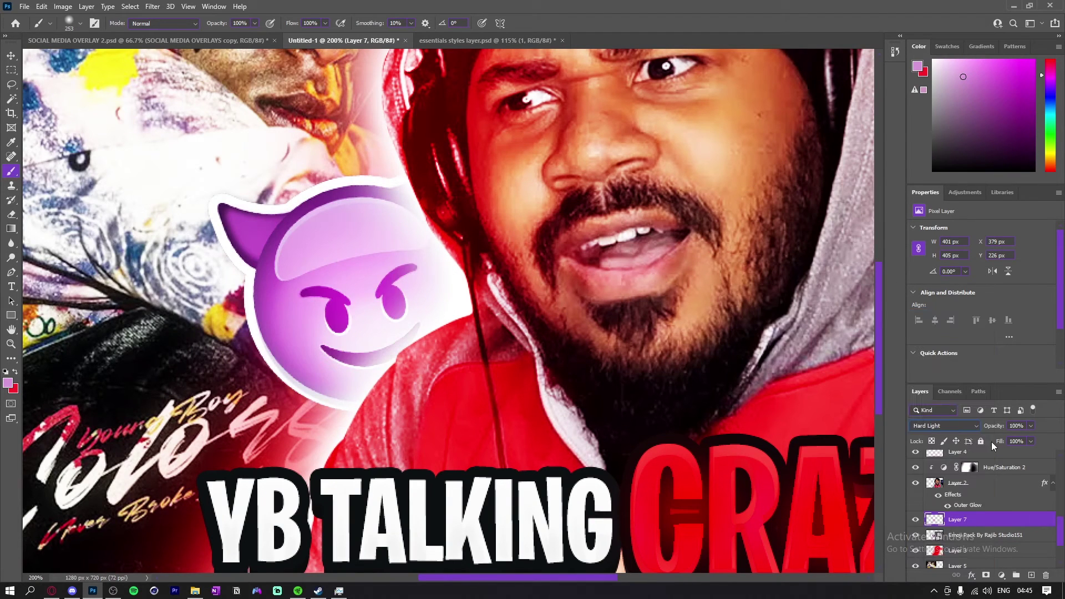
pyautogui.moveTo(981, 441); pyautogui.dragTo(965, 438)
# Add a white Outer Glow with a size of 40 px to the devil emoji layer.
pyautogui.doubleClick(1029, 535)
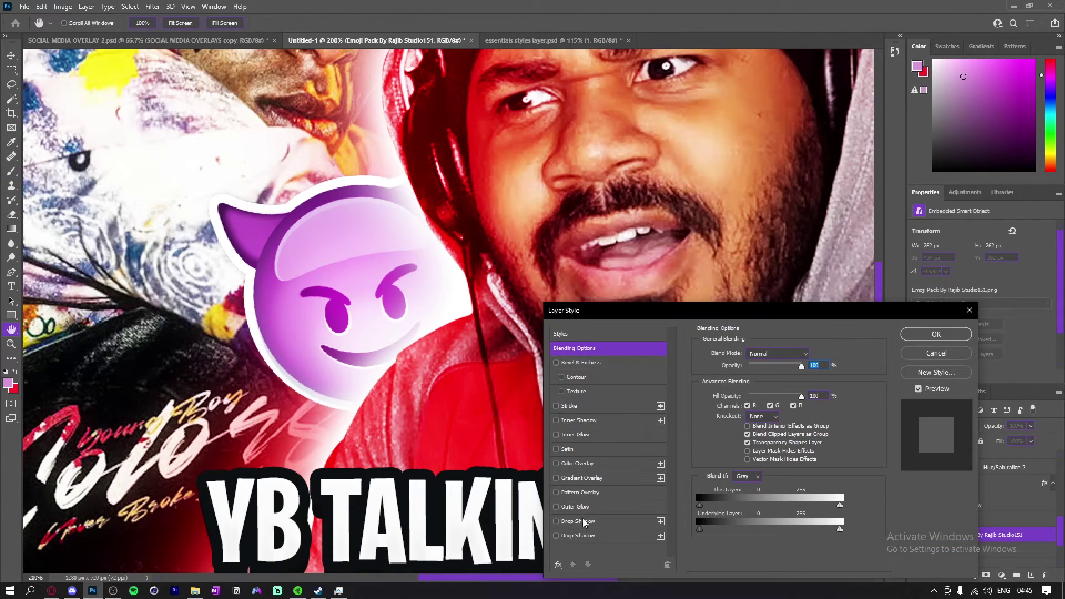
pyautogui.click(580, 507)
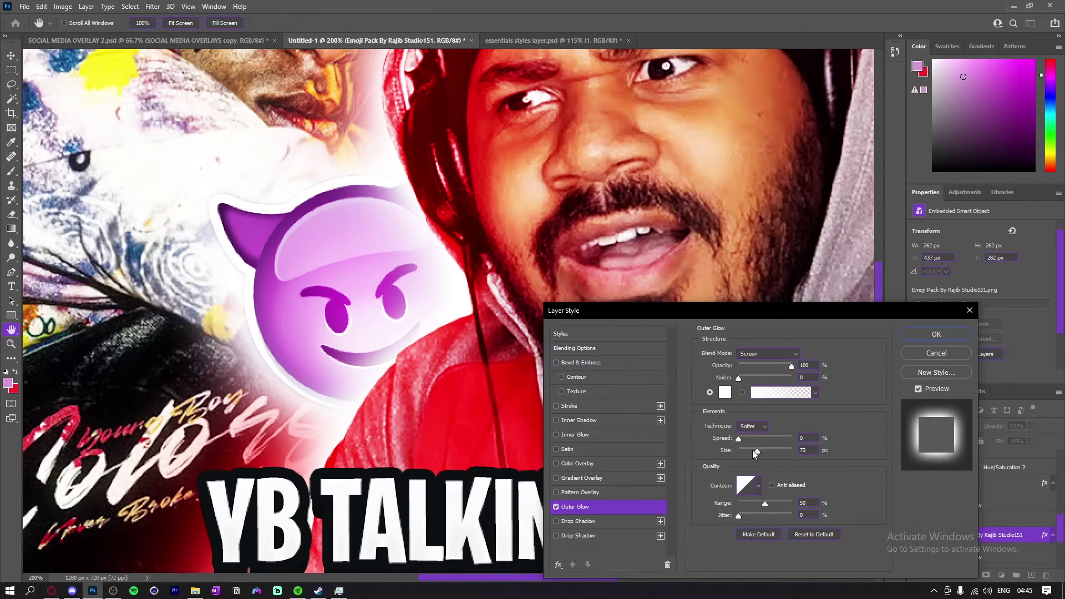
pyautogui.moveTo(753, 450); pyautogui.dragTo(751, 449)
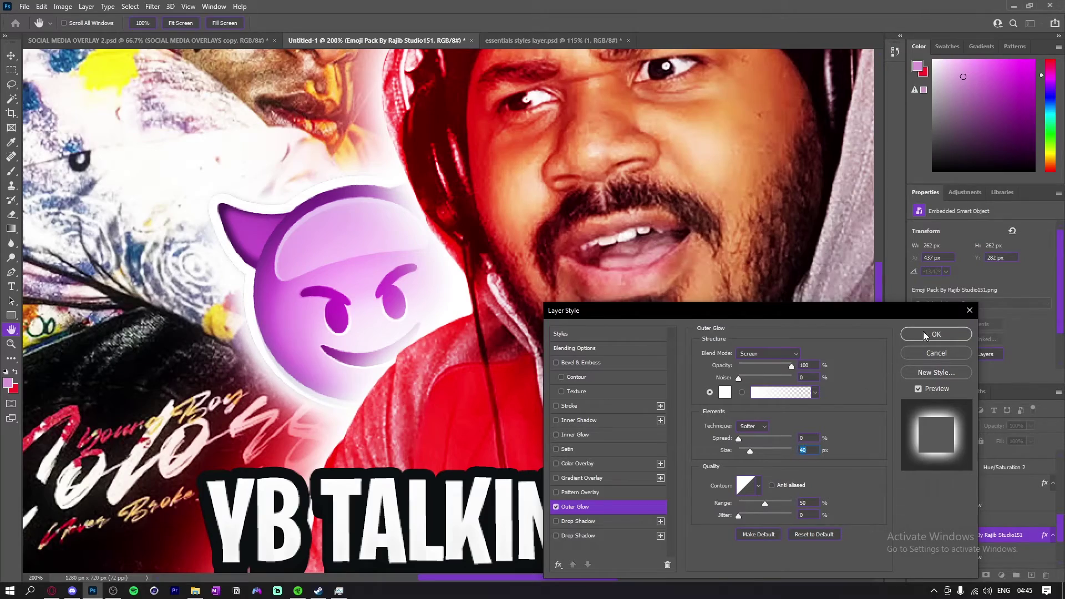
pyautogui.click(935, 335)
pyautogui.moveTo(666, 300)
pyautogui.mouseDown()
pyautogui.moveTo(522, 300)
pyautogui.moveTo(588, 295)
pyautogui.moveTo(547, 291)
pyautogui.mouseUp()
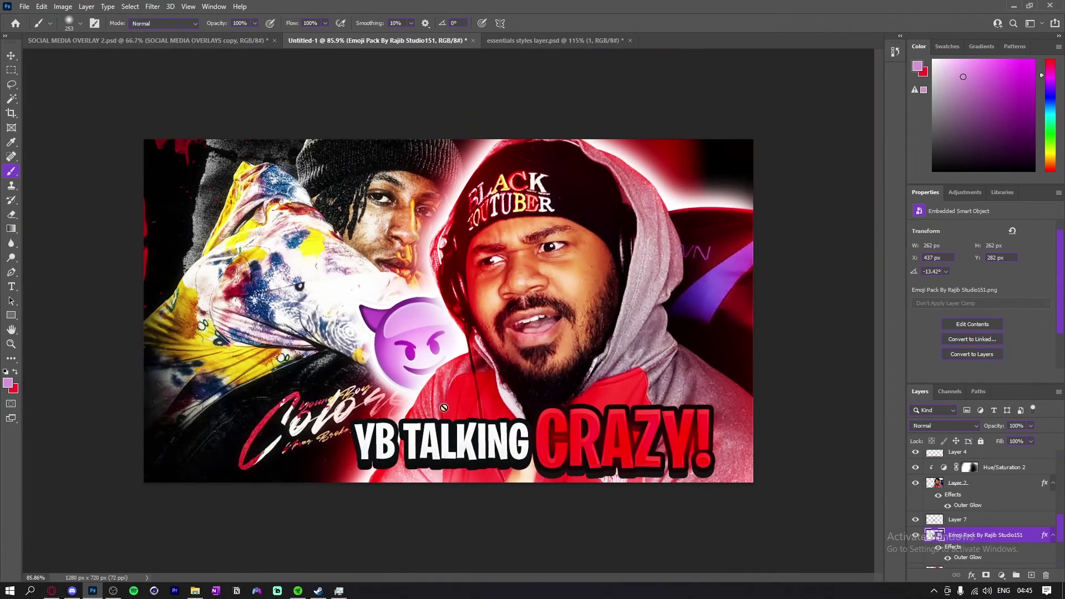
# Place the RCRDING SYMBOL 2 overlay from the Recycled Pack's IRL Recording 4K folder across the full canvas.
pyautogui.click(197, 591)
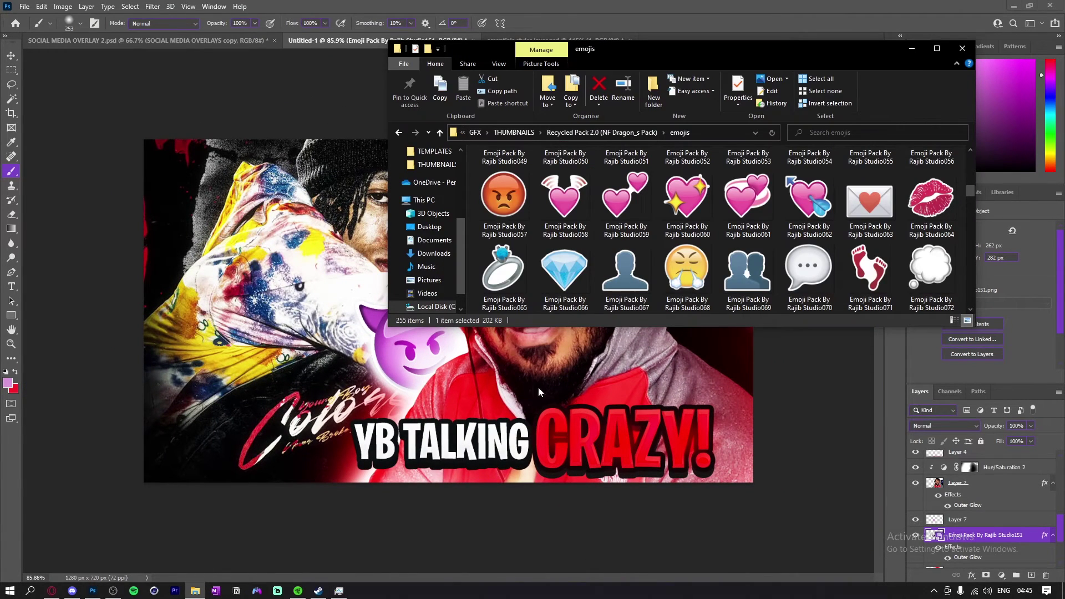
pyautogui.click(616, 134)
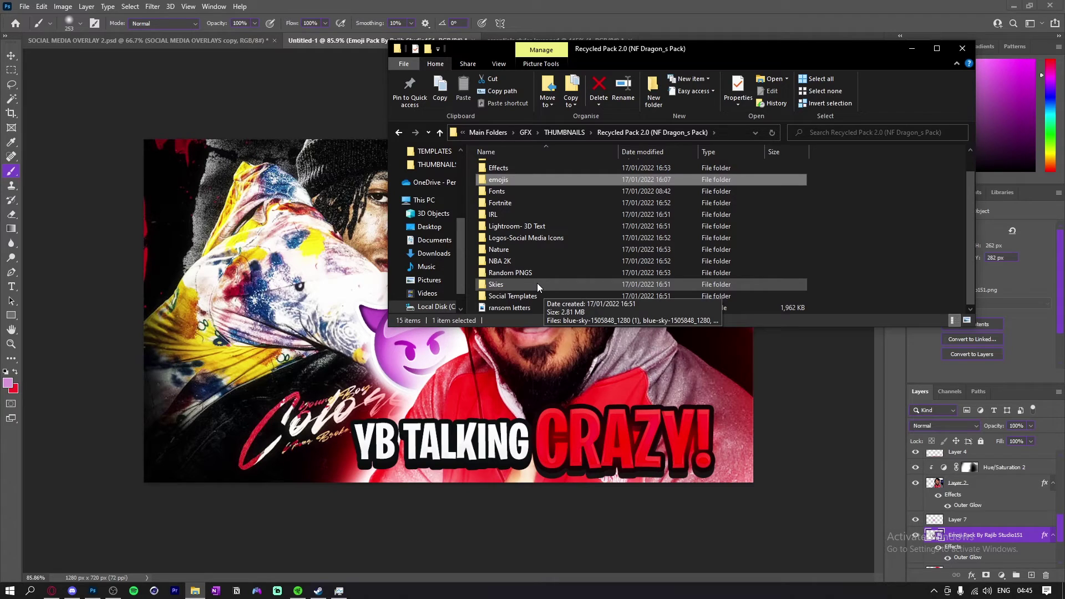
pyautogui.click(522, 214)
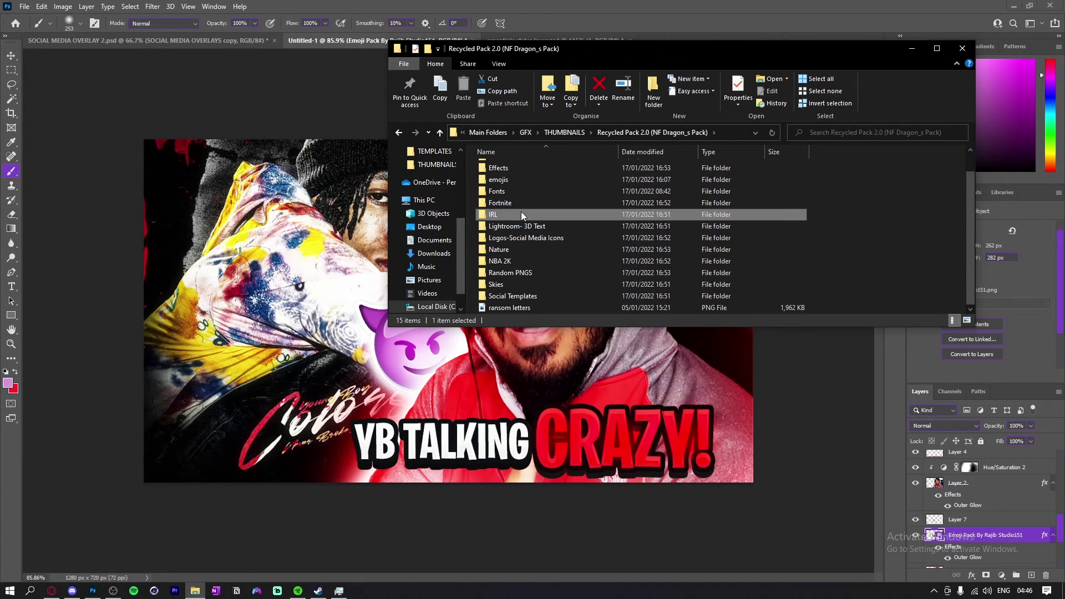
pyautogui.doubleClick(522, 214)
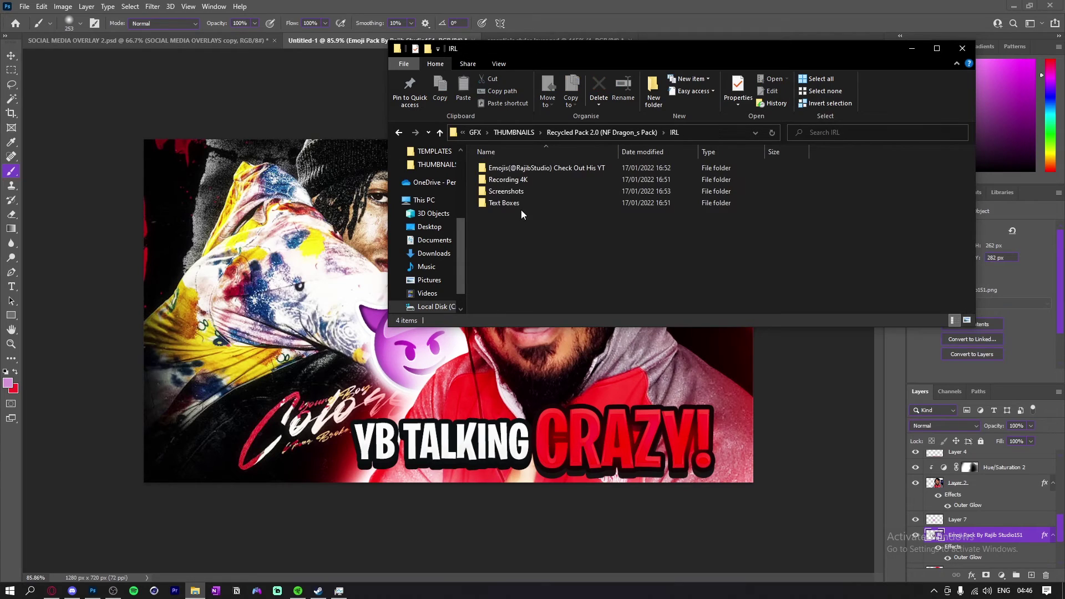
pyautogui.doubleClick(548, 180)
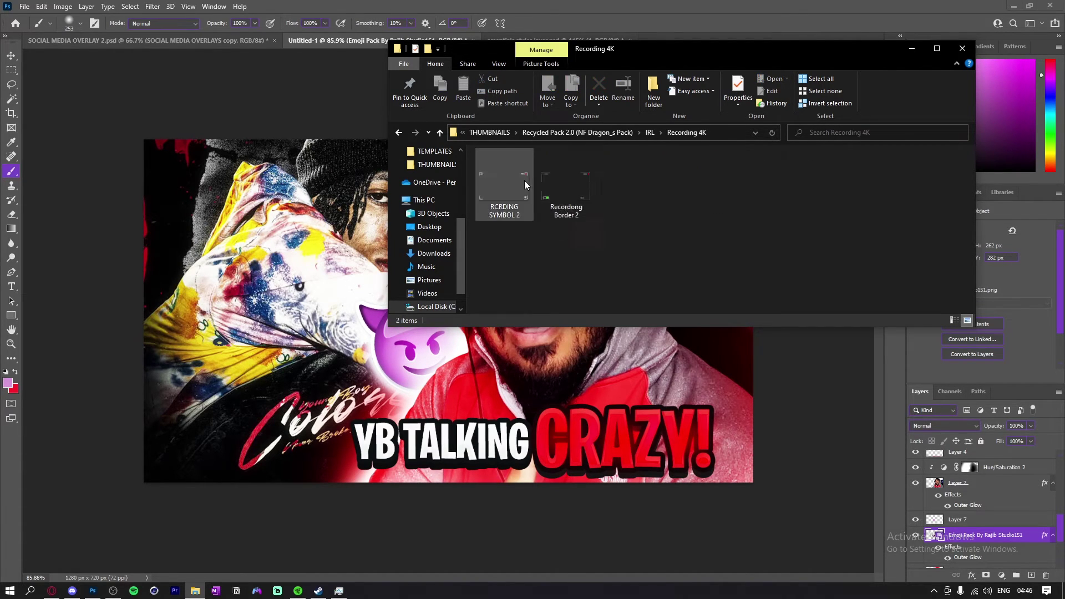
pyautogui.click(524, 181)
pyautogui.moveTo(413, 221); pyautogui.dragTo(310, 299)
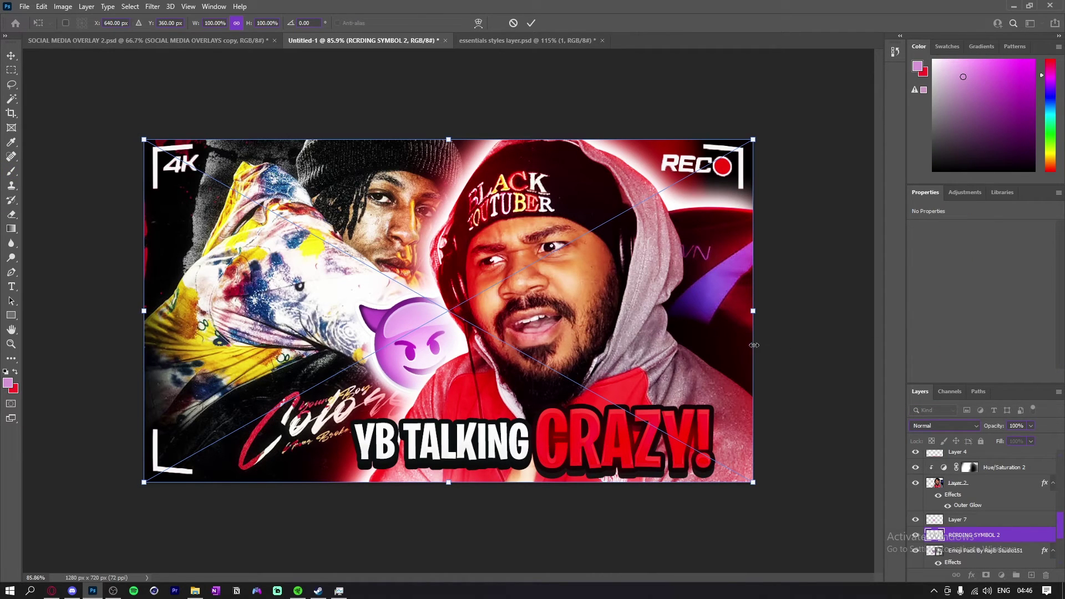
pyautogui.press('Return')
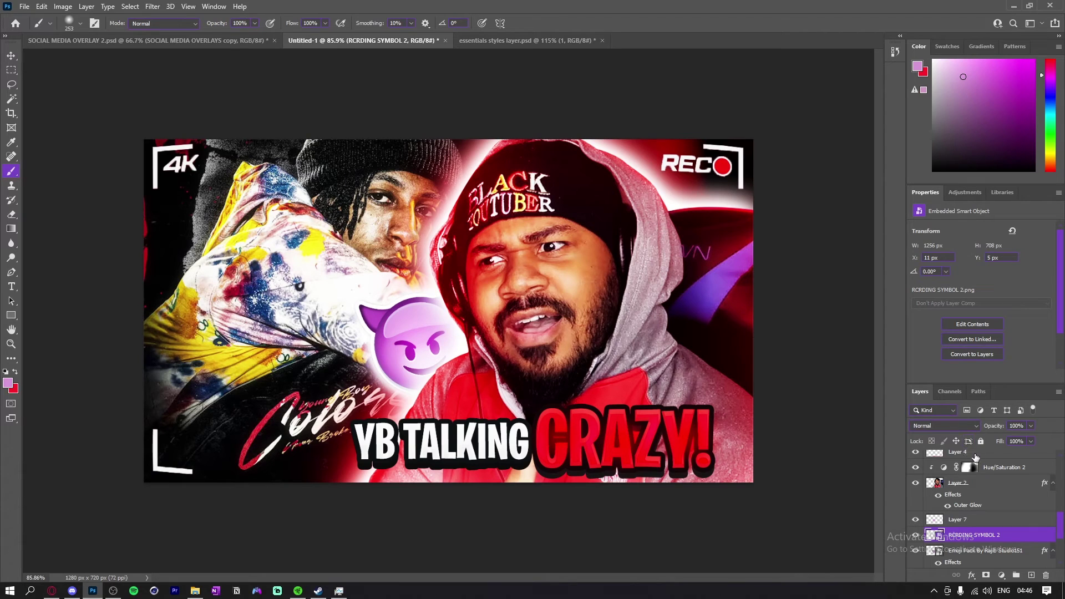
# Move the recording overlay layer above Layer 4 and the cutout, directly beneath the styled text layer.
pyautogui.moveTo(987, 539)
pyautogui.mouseDown()
pyautogui.moveTo(973, 452)
pyautogui.moveTo(989, 572)
pyautogui.moveTo(994, 534)
pyautogui.mouseUp()
pyautogui.click(641, 345)
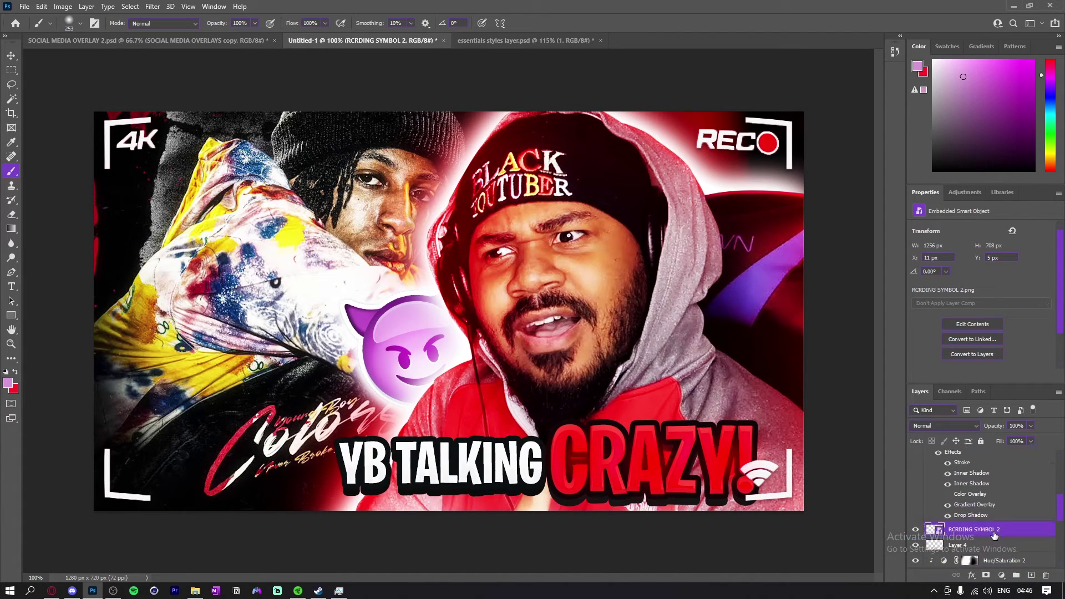
pyautogui.scroll(2, 771, 416)
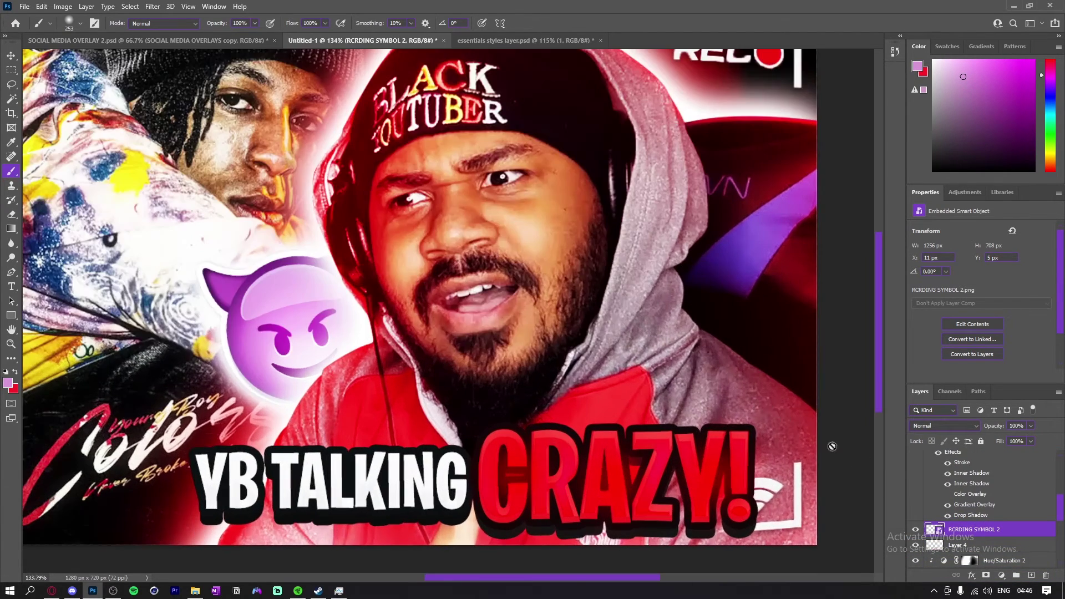
# Move the RCRDING SYMBOL 2 overlay layer above the text layers and the Curves 1 adjustment.
pyautogui.moveTo(981, 532); pyautogui.dragTo(957, 458)
pyautogui.scroll(-6, 649, 399)
pyautogui.scroll(3, 672, 385)
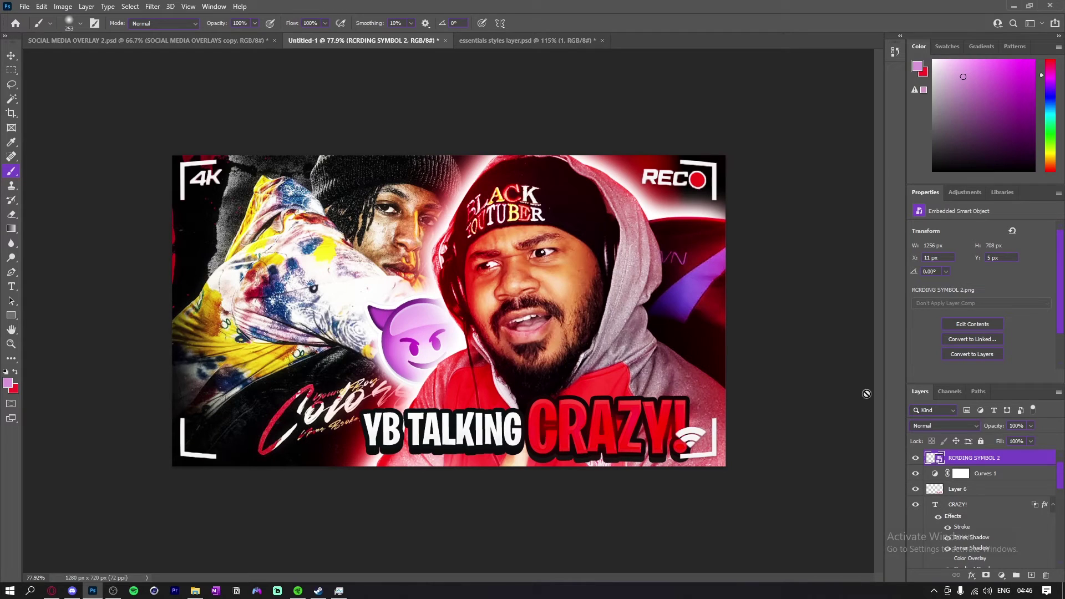
pyautogui.scroll(2, 547, 413)
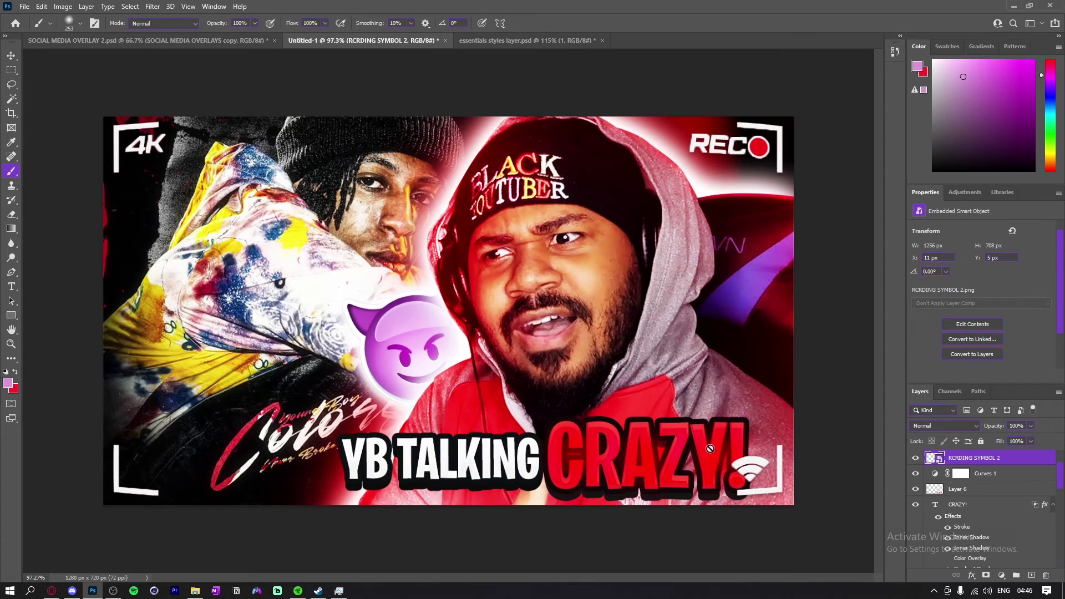
# Shift the CRAZY! and YB TALKING text layers together about 29 px to the left, clear of the Wi-Fi symbol.
pyautogui.click(981, 506)
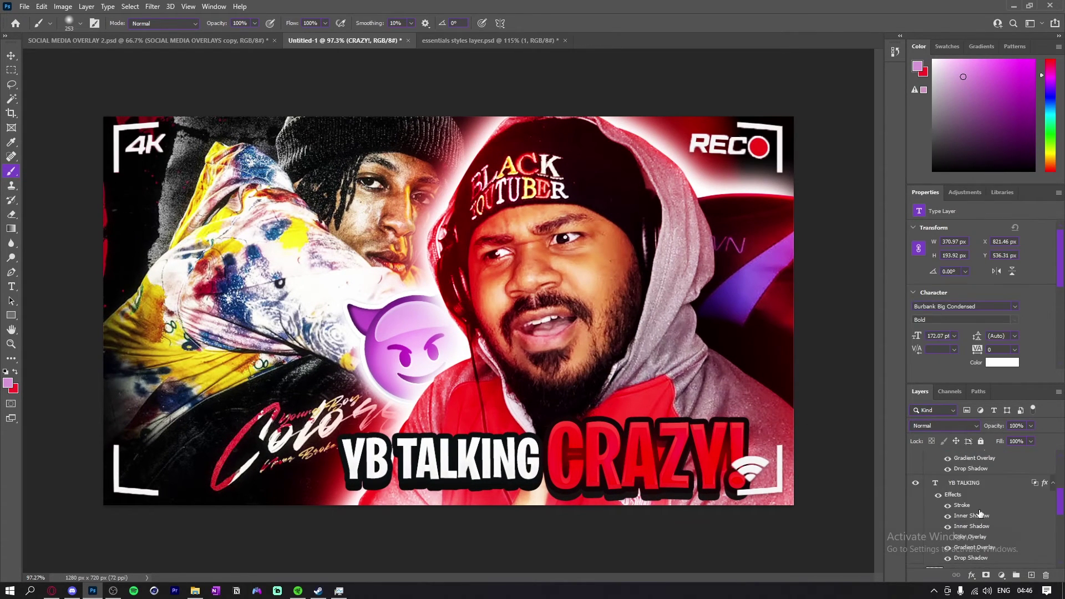
pyautogui.scroll(-3, 968, 499)
pyautogui.scroll(2, 966, 497)
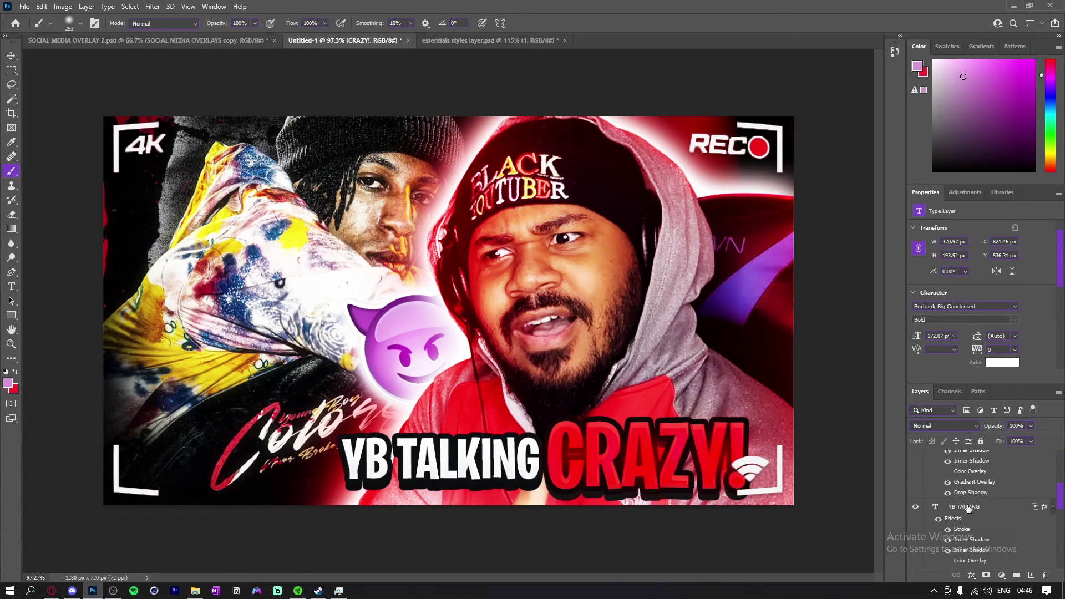
pyautogui.moveTo(675, 443); pyautogui.dragTo(635, 440)
pyautogui.hotkey('ctrl', 'z')
pyautogui.scroll(2, 635, 439)
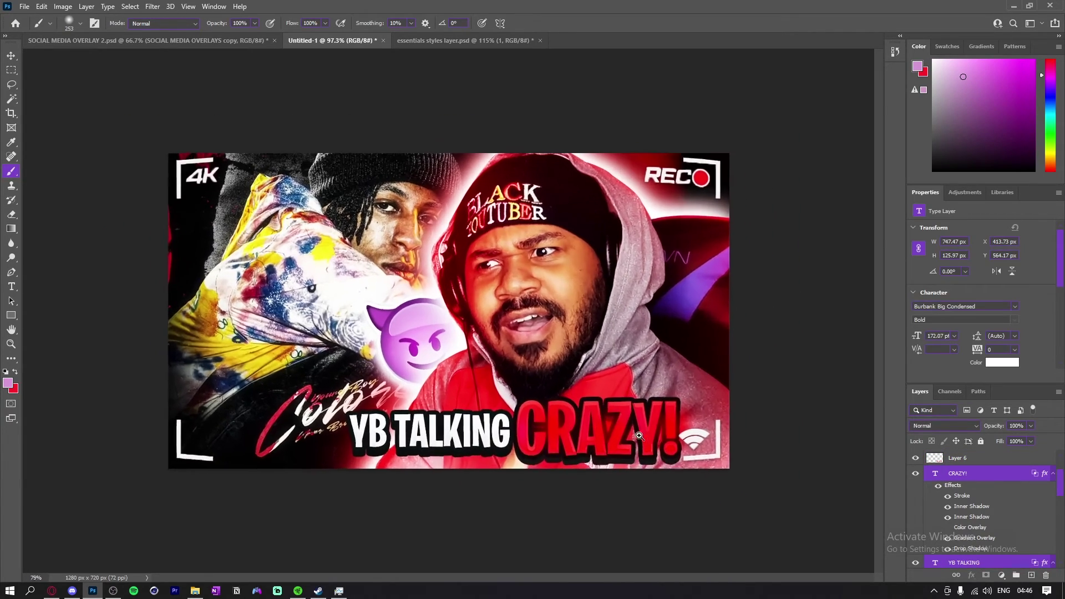
pyautogui.scroll(-3, 676, 434)
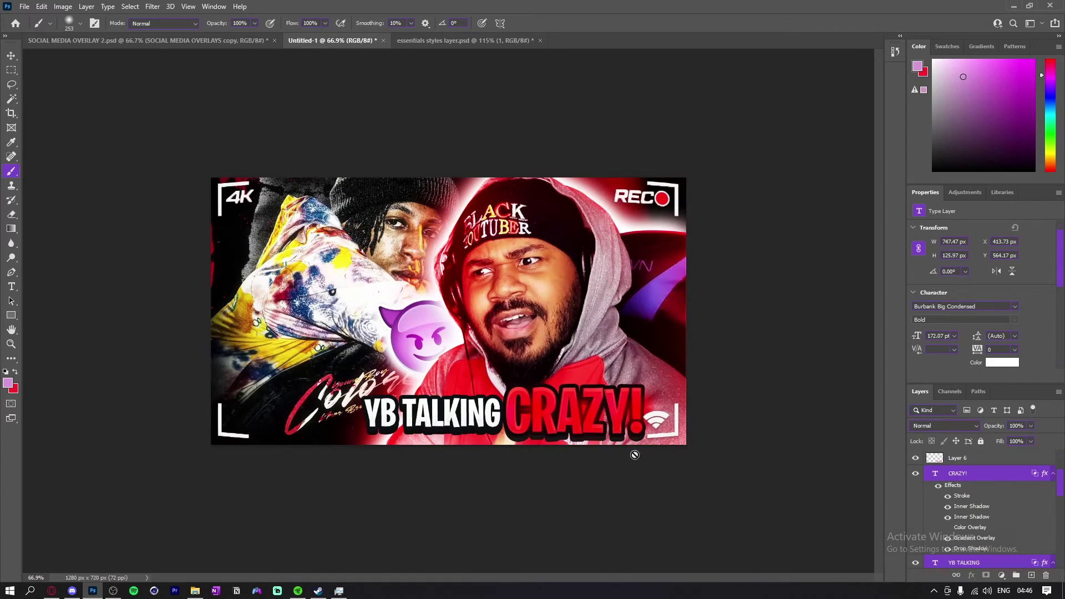
pyautogui.scroll(3, 528, 382)
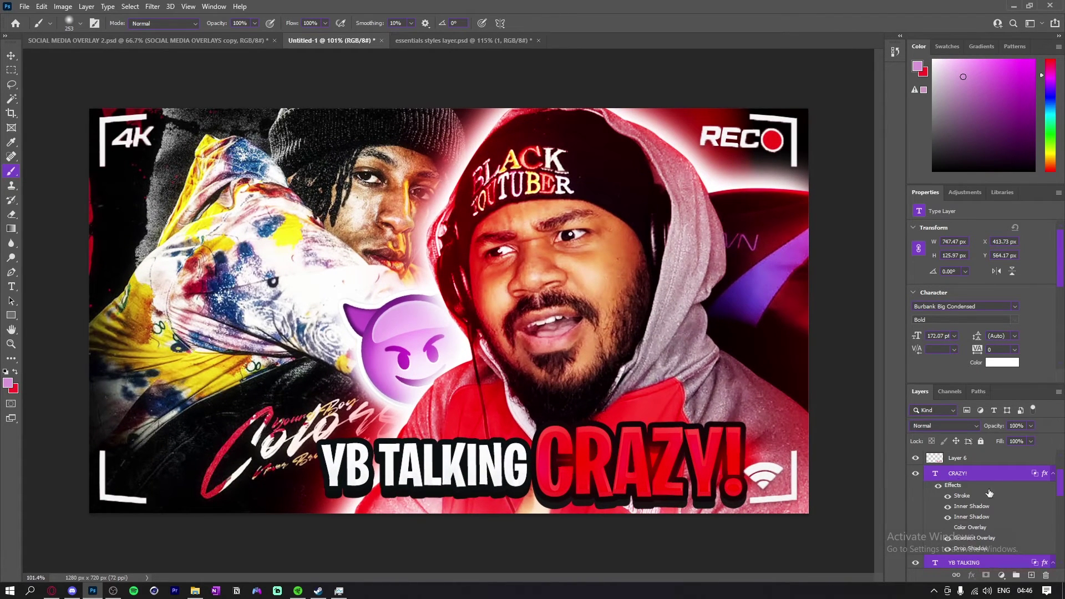
# Paint soft white over the YB TALKING text on a new layer above CRAZY! and set that layer to Soft Light.
pyautogui.click(977, 458)
pyautogui.scroll(2, 980, 492)
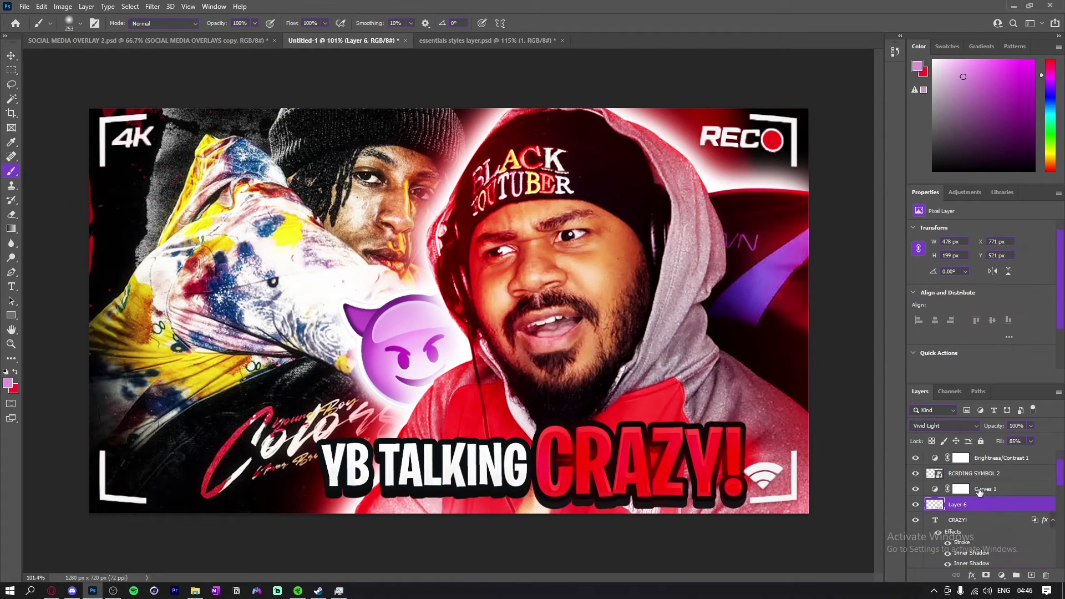
pyautogui.click(978, 520)
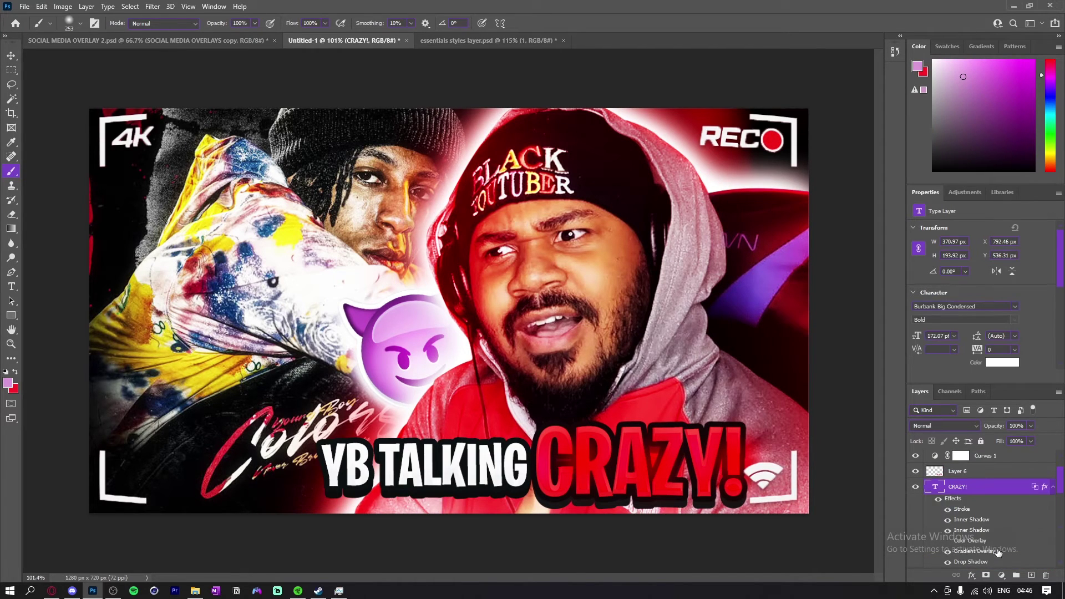
pyautogui.click(1032, 575)
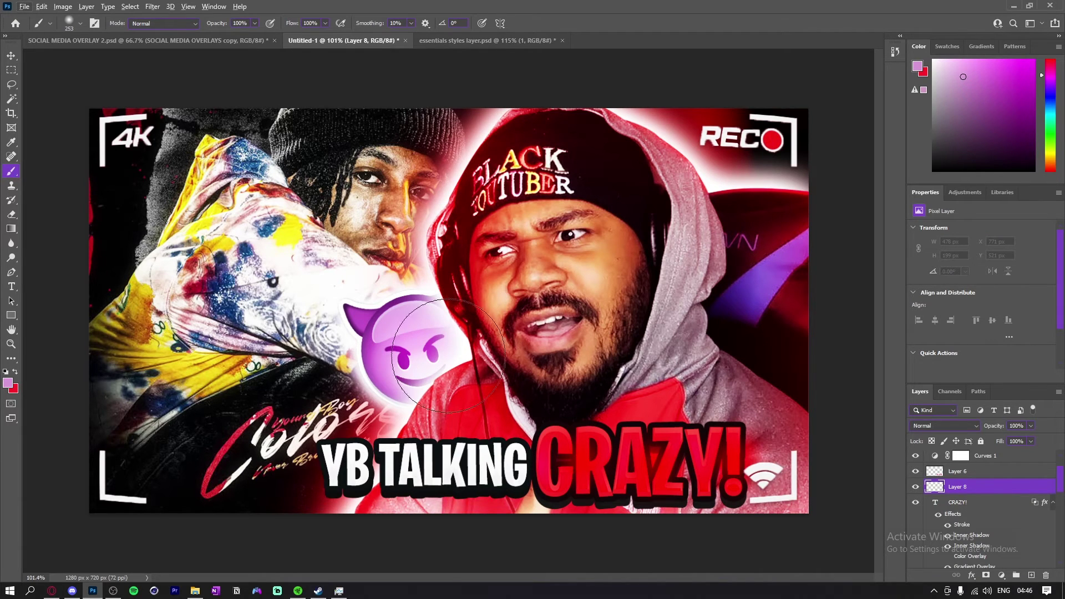
pyautogui.keyDown('alt'); pyautogui.click(393, 442); pyautogui.keyUp('alt')
pyautogui.keyDown('alt'); pyautogui.click(366, 456); pyautogui.keyUp('alt')
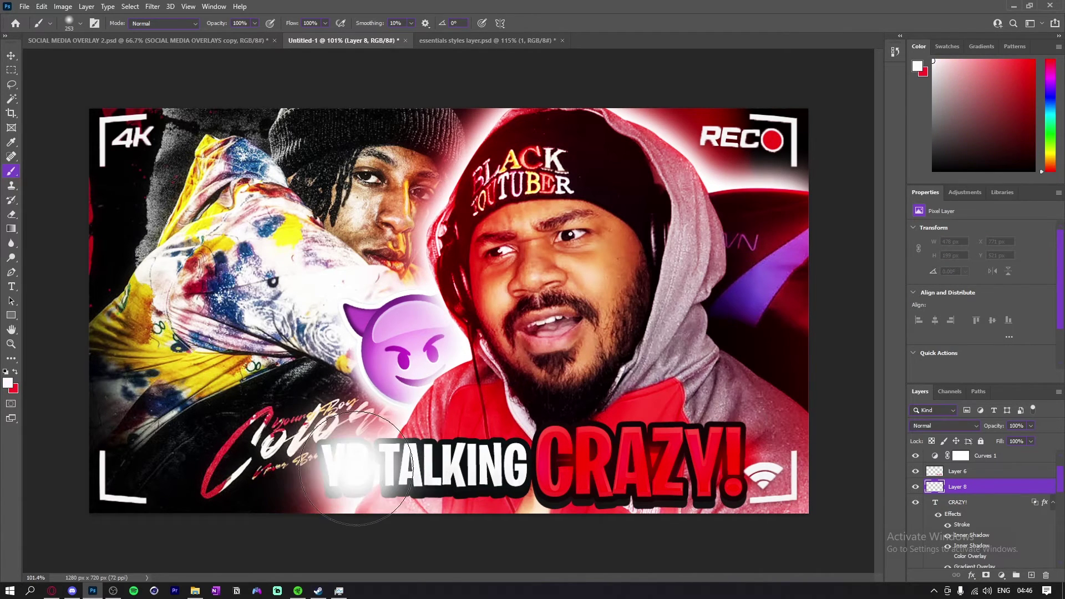
pyautogui.press('[')
pyautogui.press('[')
pyautogui.moveTo(340, 460); pyautogui.dragTo(521, 471)
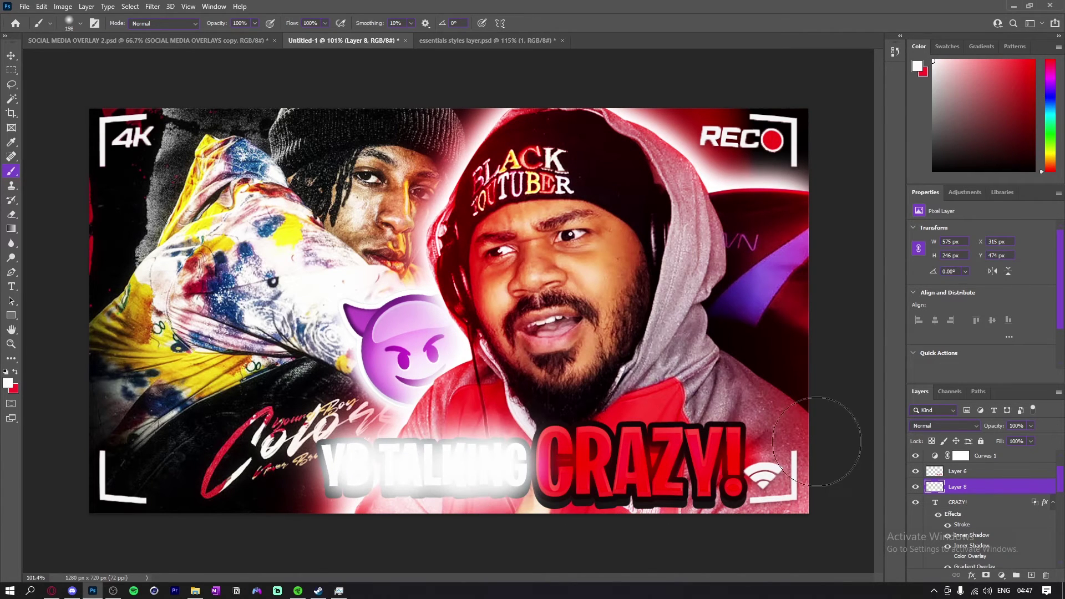
pyautogui.click(931, 425)
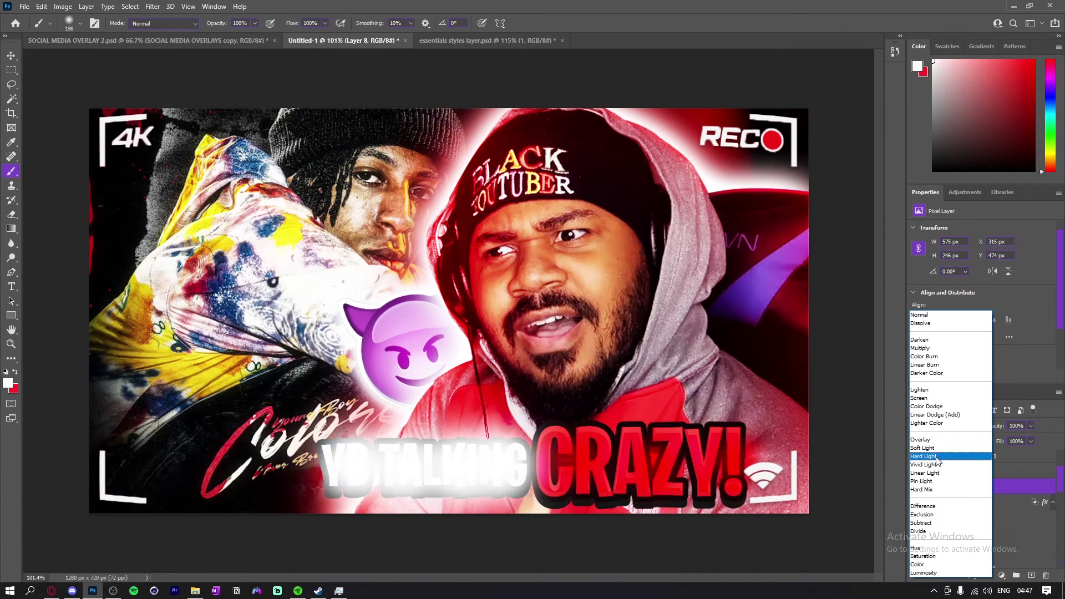
pyautogui.click(938, 449)
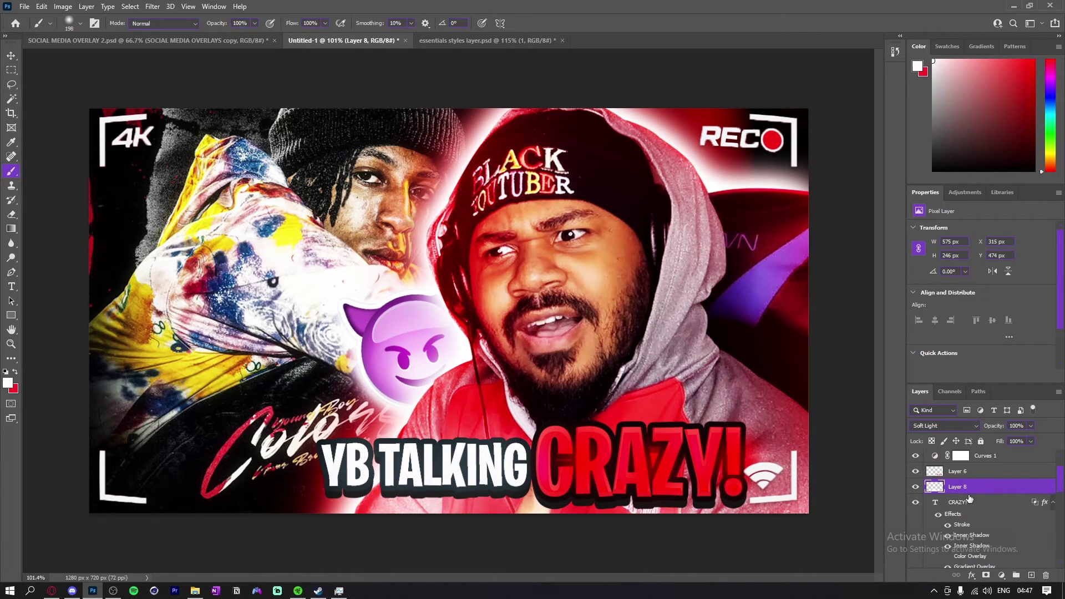
# Try painting soft red glows around the canvas edges on another new layer, using a brush enlarged to 794 px.
pyautogui.click(1031, 576)
pyautogui.press('x')
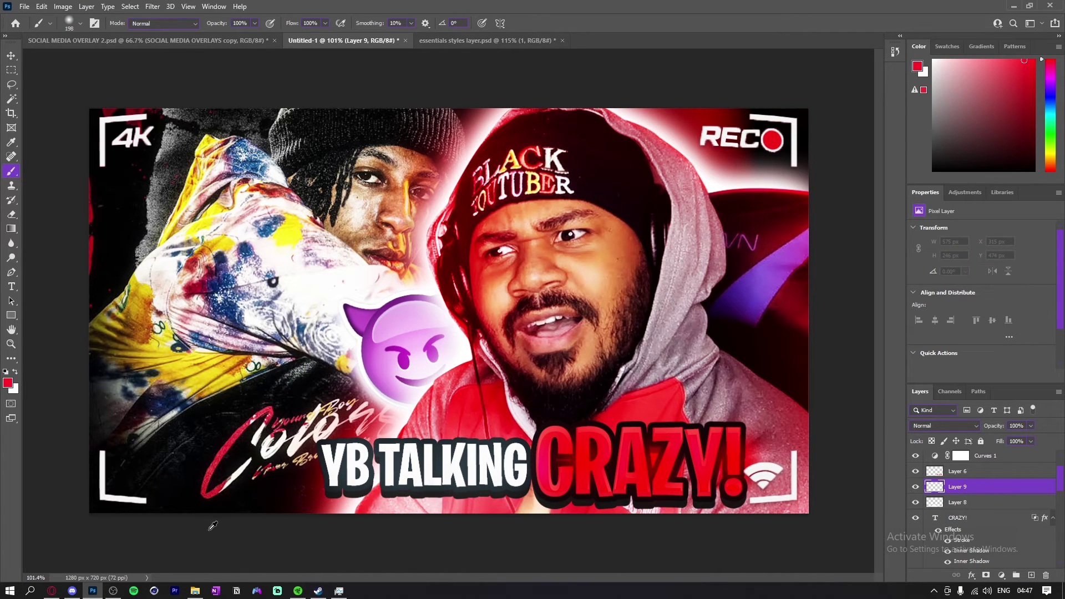
pyautogui.keyDown('alt'); pyautogui.rightClick(187, 436); pyautogui.keyUp('alt')
pyautogui.moveTo(321, 433); pyautogui.dragTo(288, 441)
pyautogui.keyDown('alt'); pyautogui.rightClick(328, 383); pyautogui.keyUp('alt')
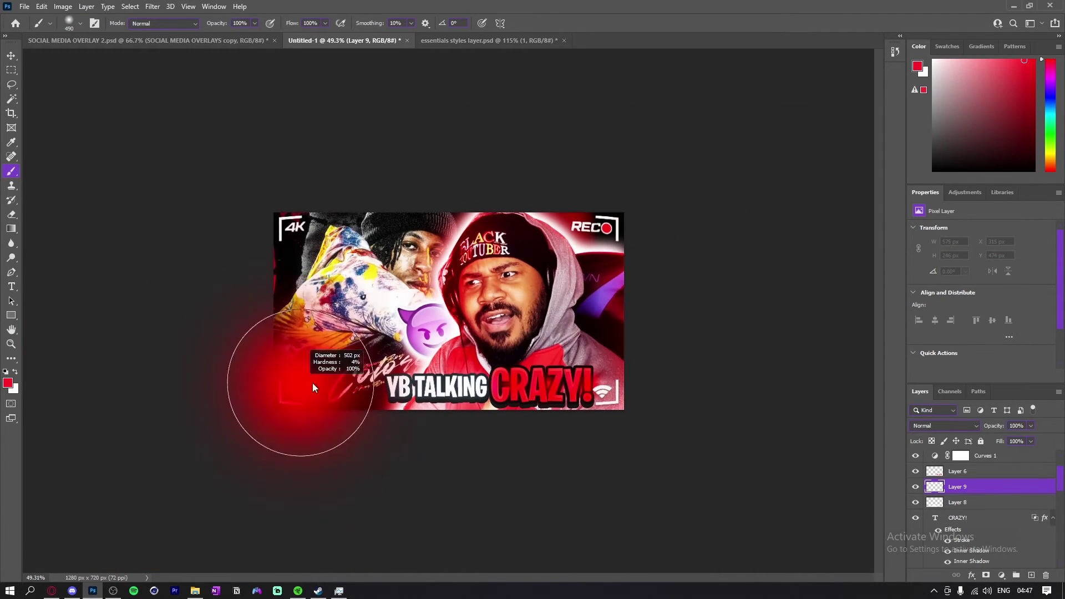
pyautogui.click(294, 444)
pyautogui.click(465, 478)
pyautogui.click(654, 469)
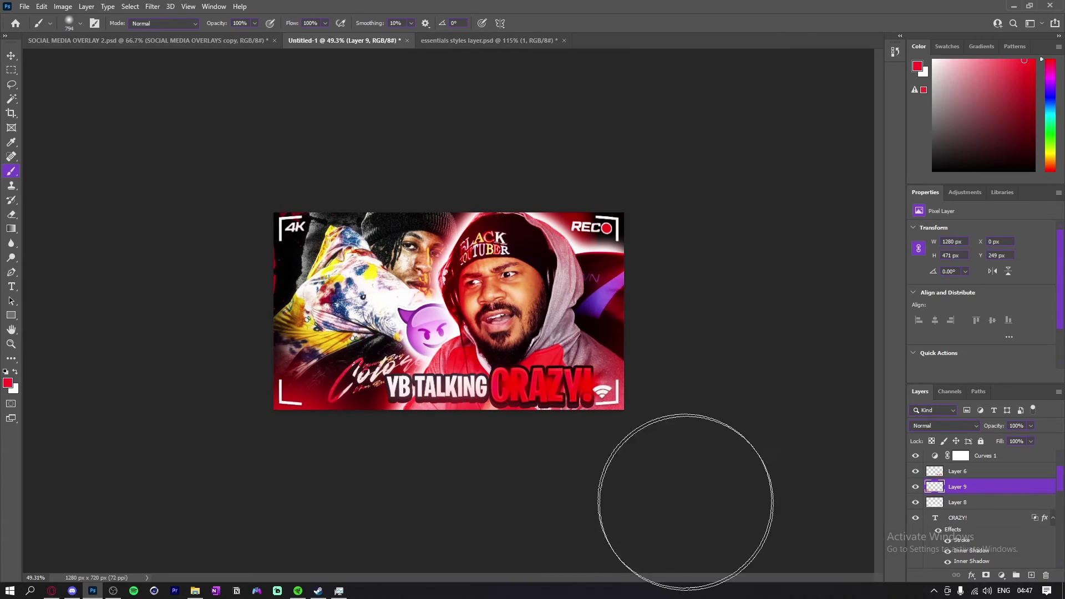
pyautogui.click(676, 259)
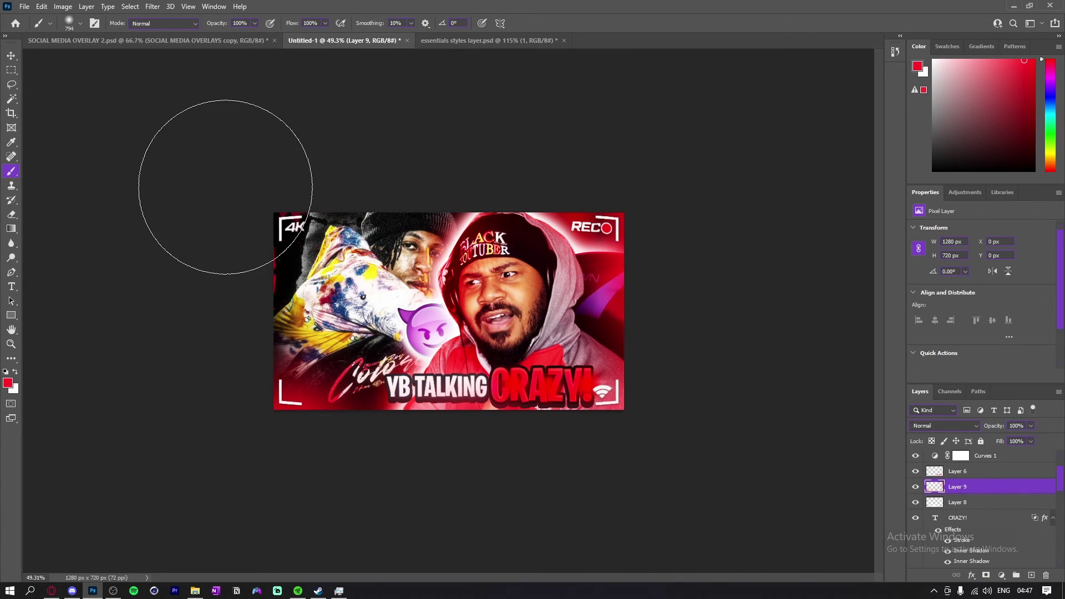
pyautogui.click(227, 211)
pyautogui.click(229, 367)
pyautogui.click(223, 206)
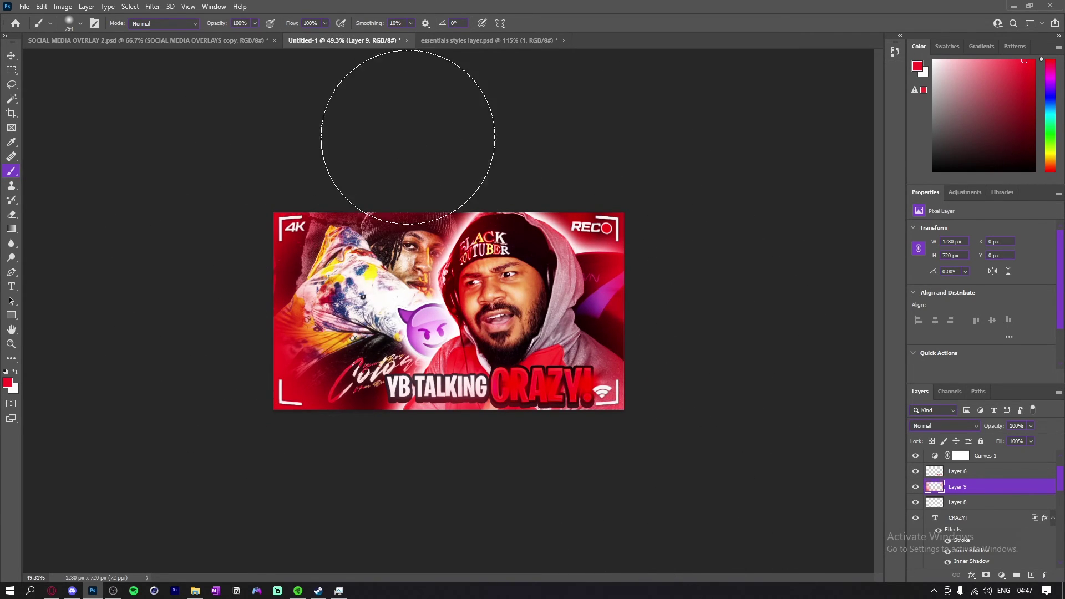
pyautogui.moveTo(358, 292); pyautogui.dragTo(376, 295)
# Undo the red edge painting and its new layer, going back to the white-painted layer over the text.
pyautogui.hotkey('ctrl', 'z')
pyautogui.hotkey('ctrl', 'z')
pyautogui.hotkey('ctrl', 'z')
pyautogui.hotkey('ctrl', 'z')
pyautogui.hotkey('ctrl', 'z')
pyautogui.hotkey('ctrl', 'z')
pyautogui.hotkey('ctrl', 'z')
pyautogui.hotkey('ctrl', 'z')
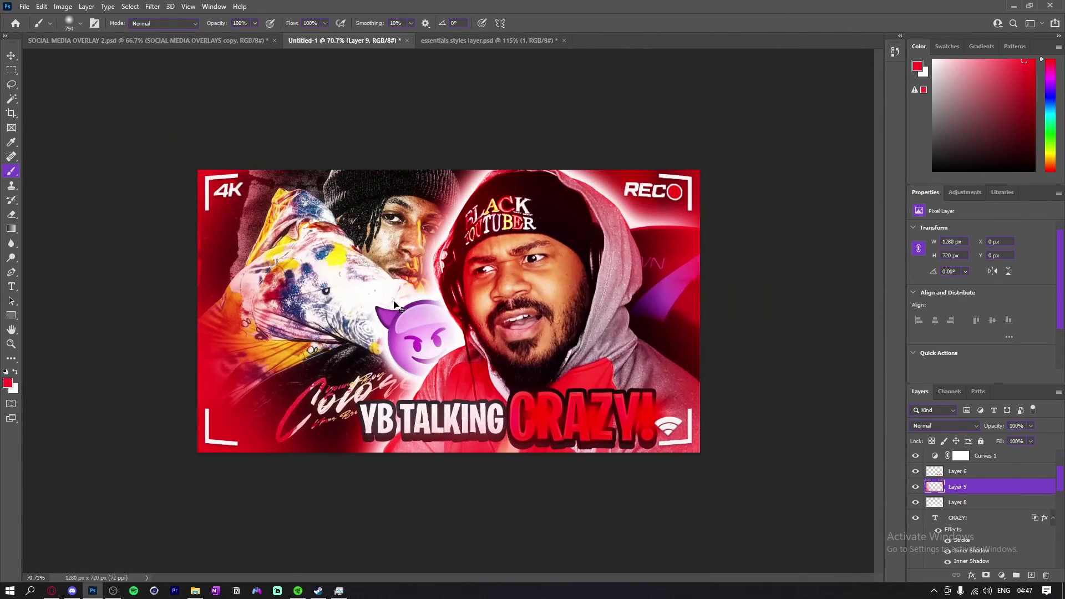
pyautogui.hotkey('ctrl', 'z')
pyautogui.hotkey('ctrl', 'z')
pyautogui.hotkey('ctrl', 'z')
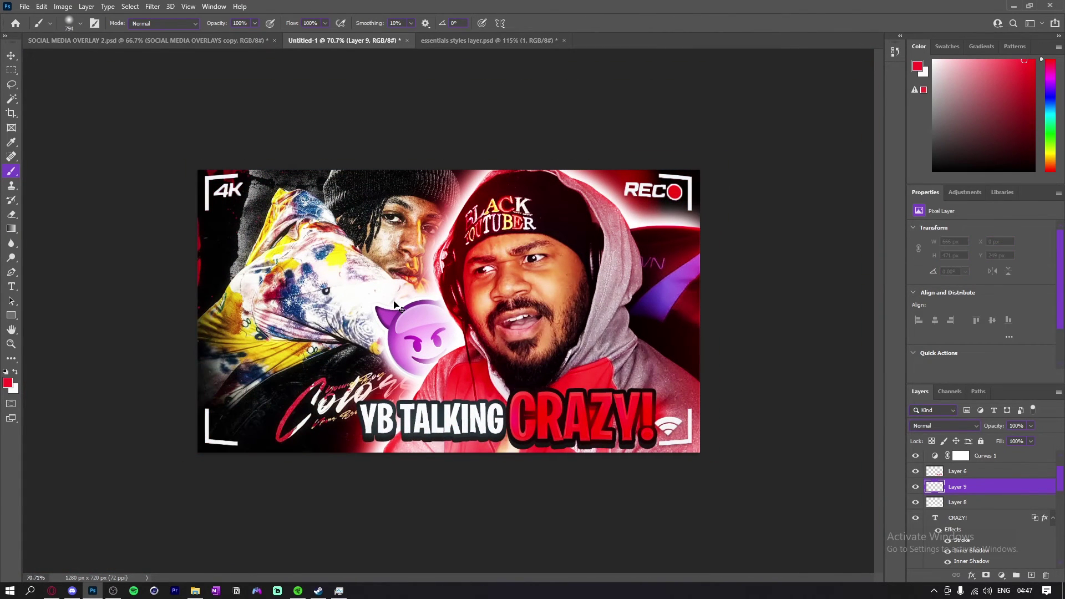
pyautogui.hotkey('ctrl', 'z')
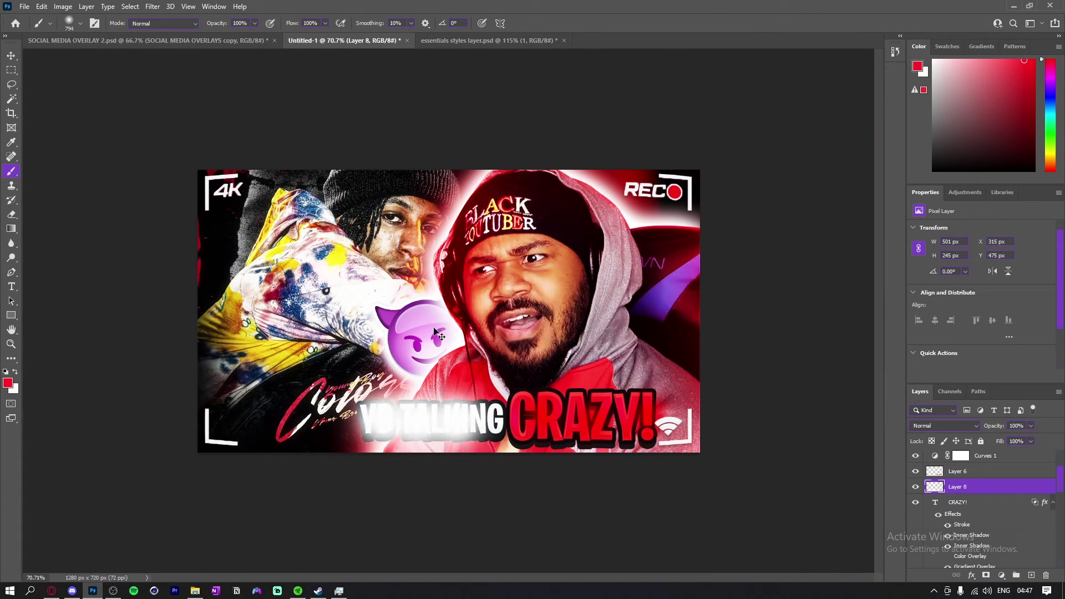
pyautogui.hotkey('ctrl', 'shift', 'z')
pyautogui.moveTo(433, 331); pyautogui.dragTo(479, 352)
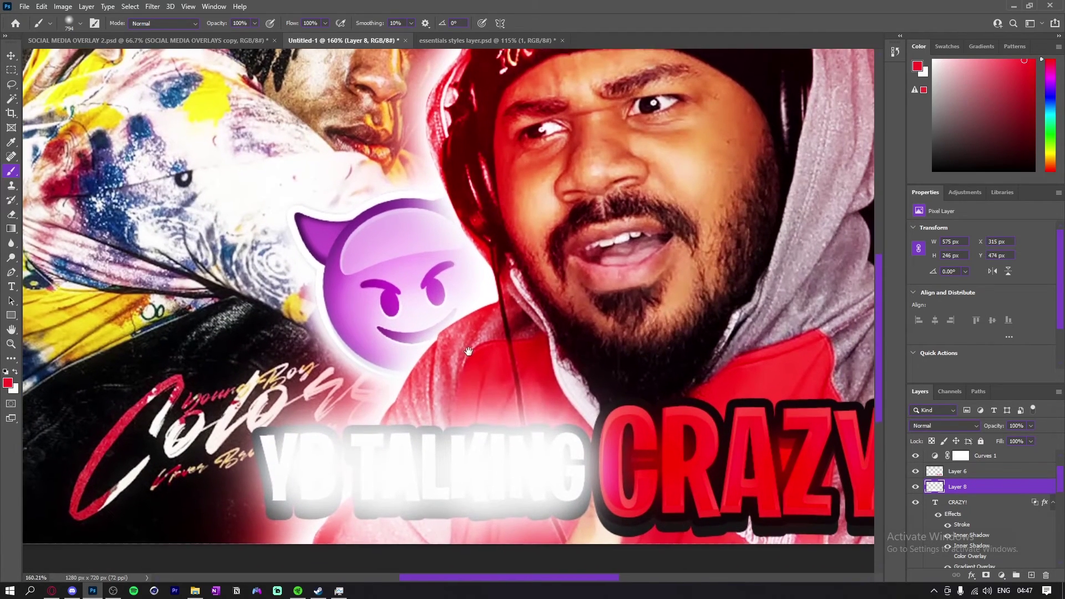
# Try the Color blend mode on the white-painted text layer and delete that layer.
pyautogui.click(928, 426)
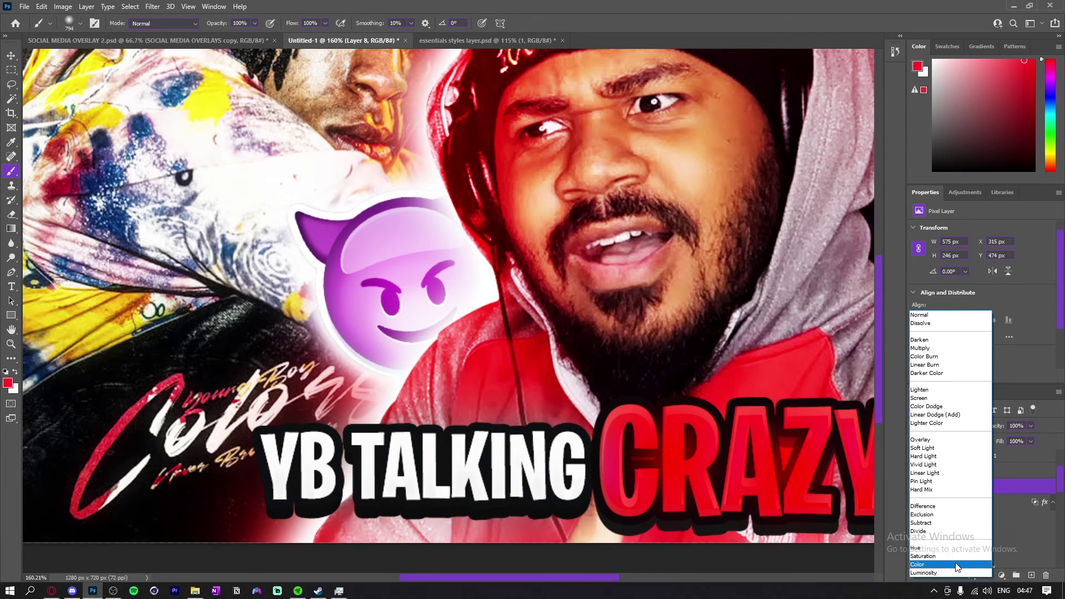
pyautogui.click(957, 565)
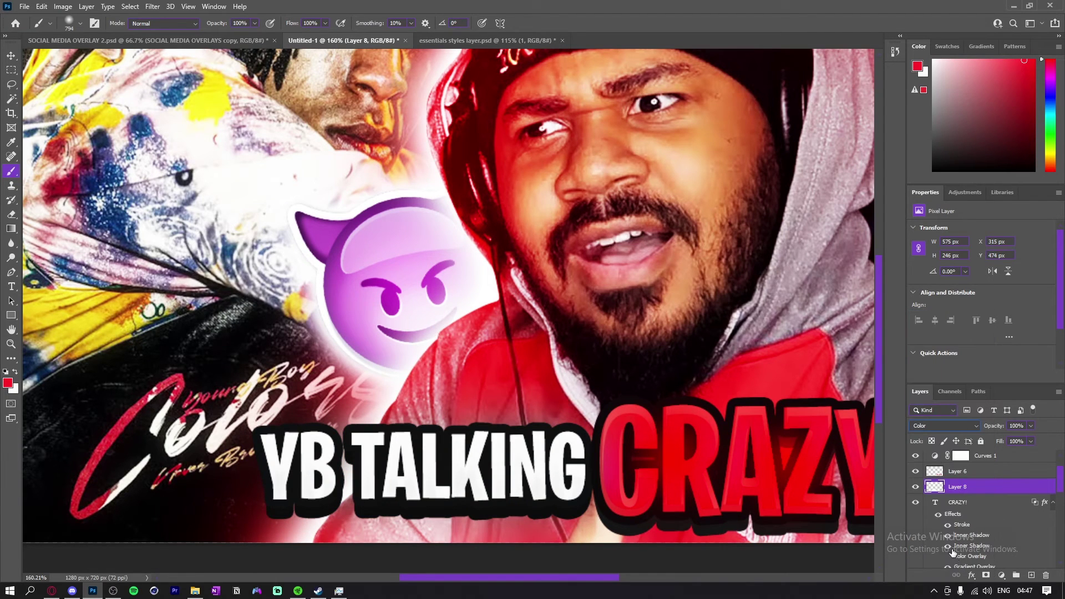
pyautogui.press('Delete')
# Paint soft red glows around the canvas edges on a new layer above CRAZY! and set that layer to Overlay.
pyautogui.scroll(-10, 624, 436)
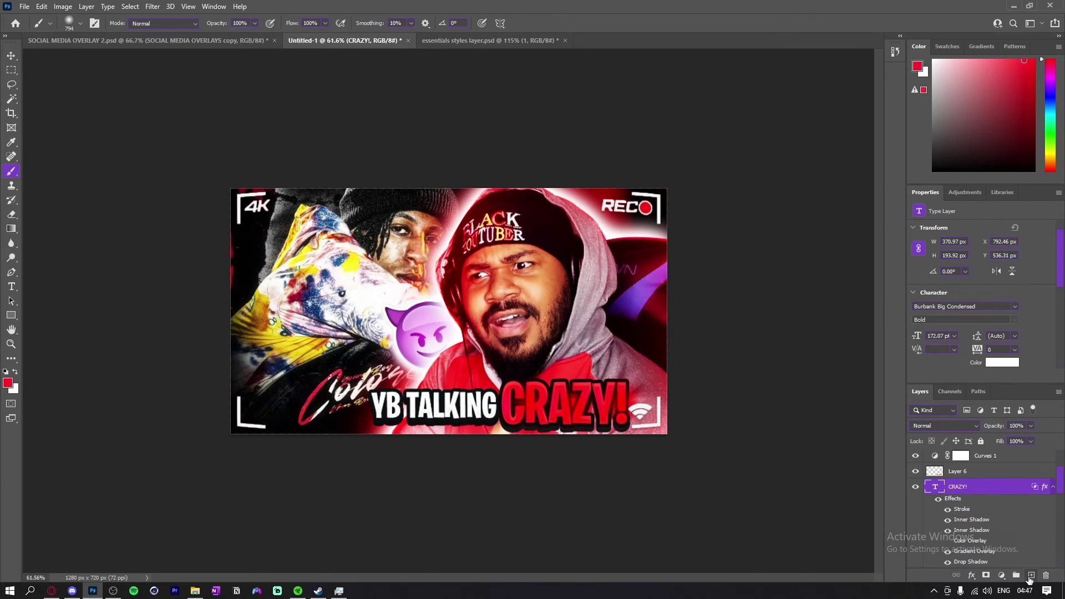
pyautogui.click(1031, 576)
pyautogui.moveTo(741, 498); pyautogui.dragTo(760, 230)
pyautogui.moveTo(809, 337)
pyautogui.mouseDown()
pyautogui.moveTo(770, 371)
pyautogui.moveTo(840, 414)
pyautogui.moveTo(593, 535)
pyautogui.moveTo(240, 522)
pyautogui.moveTo(182, 492)
pyautogui.moveTo(172, 436)
pyautogui.moveTo(182, 339)
pyautogui.moveTo(164, 207)
pyautogui.moveTo(182, 110)
pyautogui.moveTo(263, 92)
pyautogui.moveTo(280, 113)
pyautogui.moveTo(245, 207)
pyautogui.moveTo(179, 309)
pyautogui.moveTo(183, 414)
pyautogui.moveTo(399, 551)
pyautogui.mouseUp()
pyautogui.moveTo(446, 322)
pyautogui.mouseDown()
pyautogui.moveTo(505, 322)
pyautogui.moveTo(489, 322)
pyautogui.mouseUp()
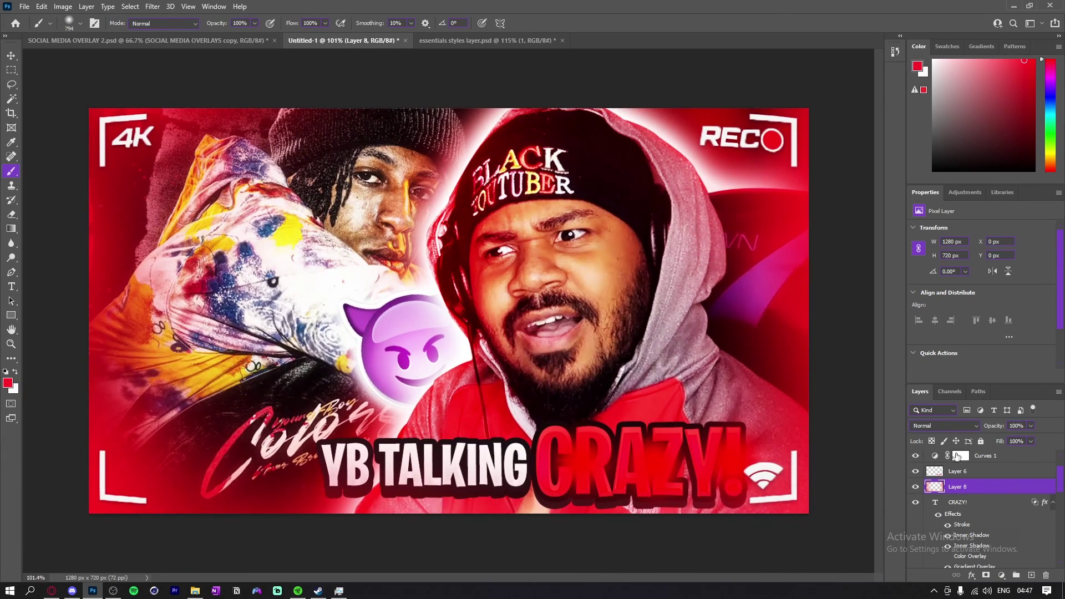
pyautogui.click(943, 425)
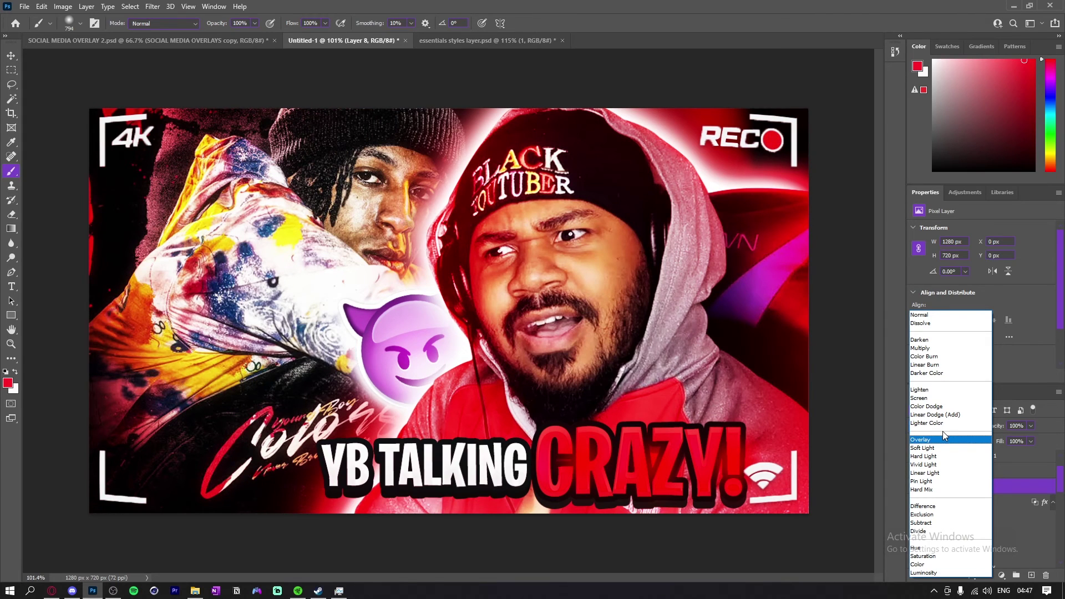
pyautogui.click(943, 438)
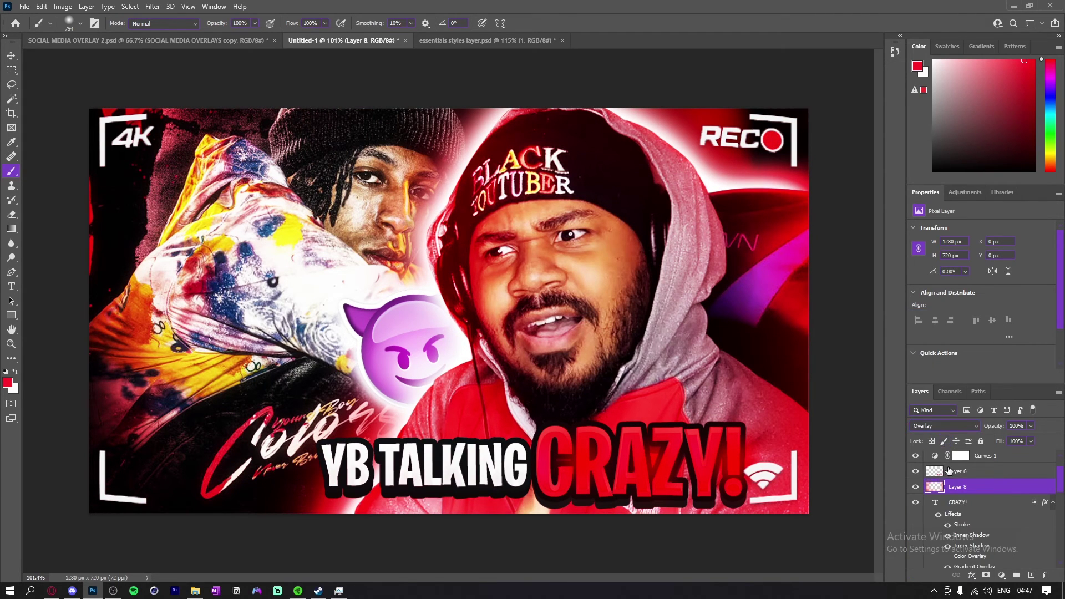
pyautogui.moveTo(748, 408); pyautogui.dragTo(741, 405)
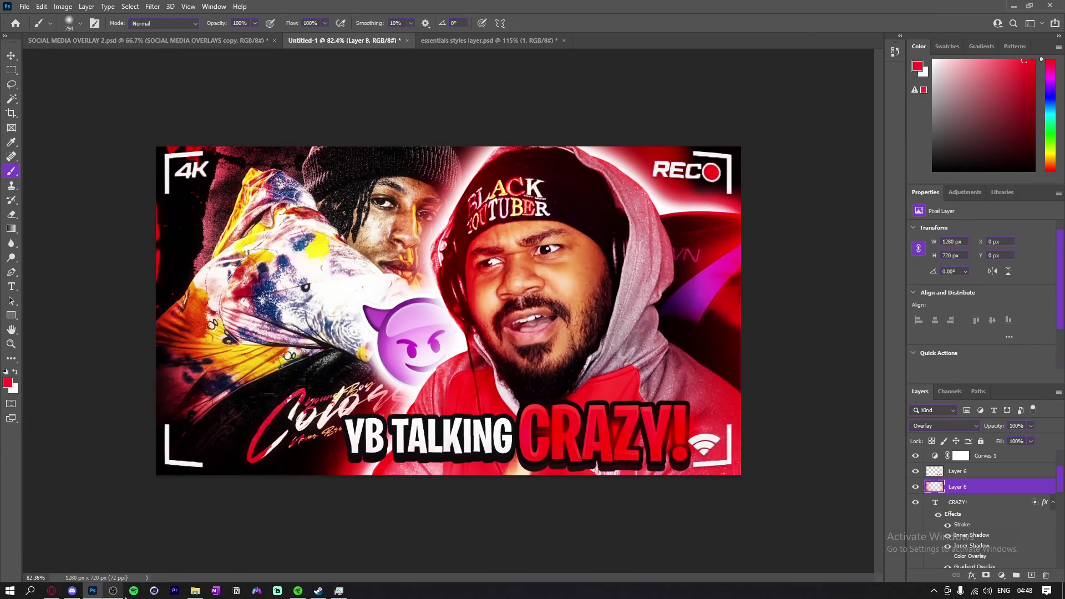
pyautogui.moveTo(372, 300); pyautogui.dragTo(414, 312)
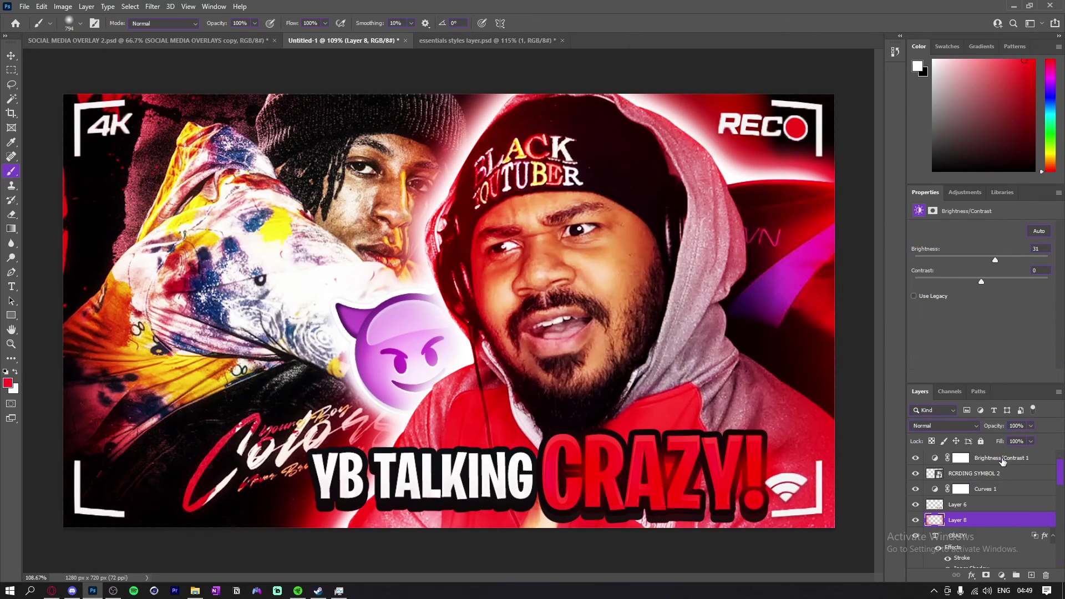
# Move the RCRDING SYMBOL 2 overlay layer directly beneath the Curves 1 adjustment.
pyautogui.click(1004, 462)
pyautogui.moveTo(993, 473)
pyautogui.mouseDown()
pyautogui.moveTo(999, 457)
pyautogui.moveTo(985, 483)
pyautogui.mouseUp()
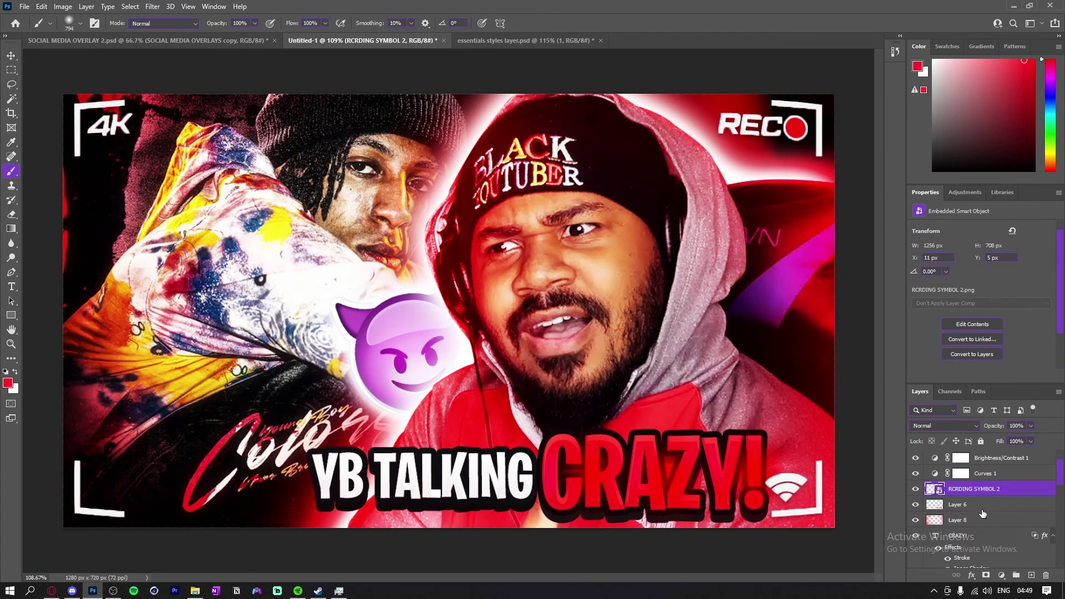
# Add a Hue/Saturation adjustment above Brightness/Contrast 1 with saturation set to +14.
pyautogui.click(995, 458)
pyautogui.click(1002, 576)
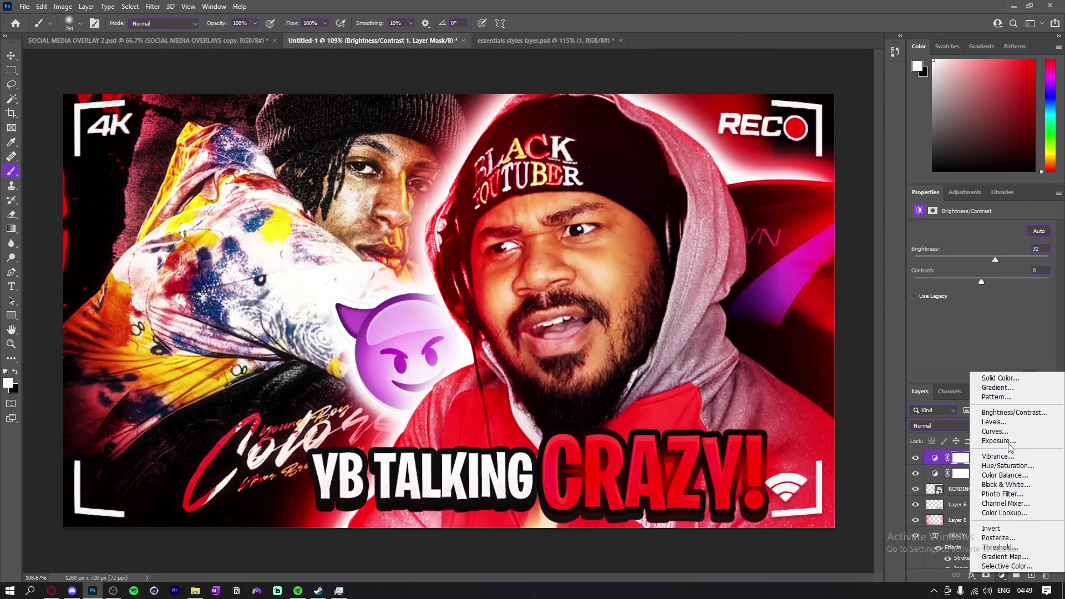
pyautogui.click(1007, 466)
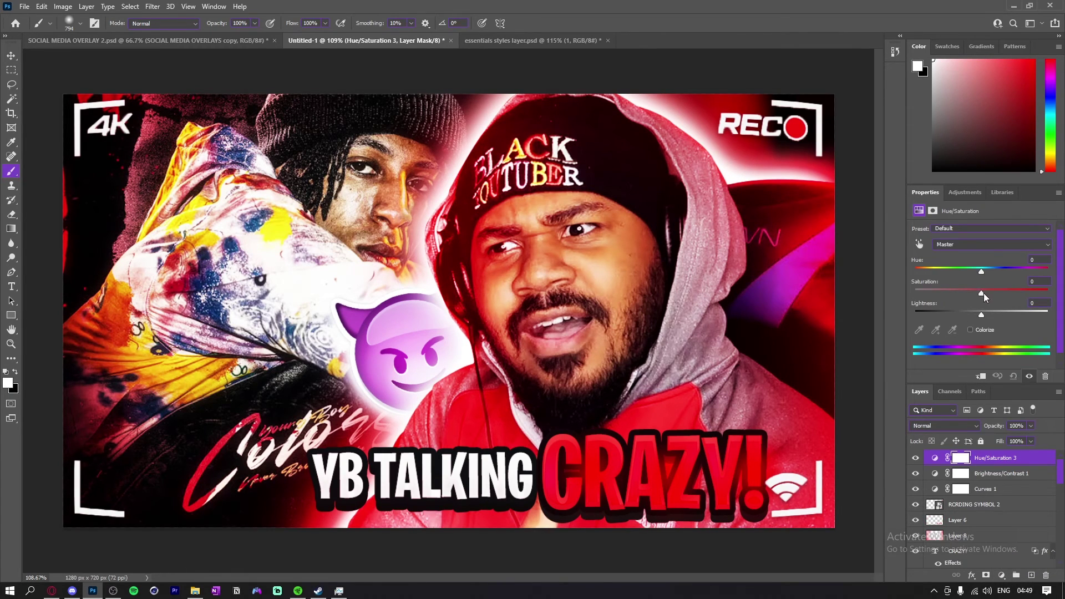
pyautogui.moveTo(983, 290); pyautogui.dragTo(1003, 293)
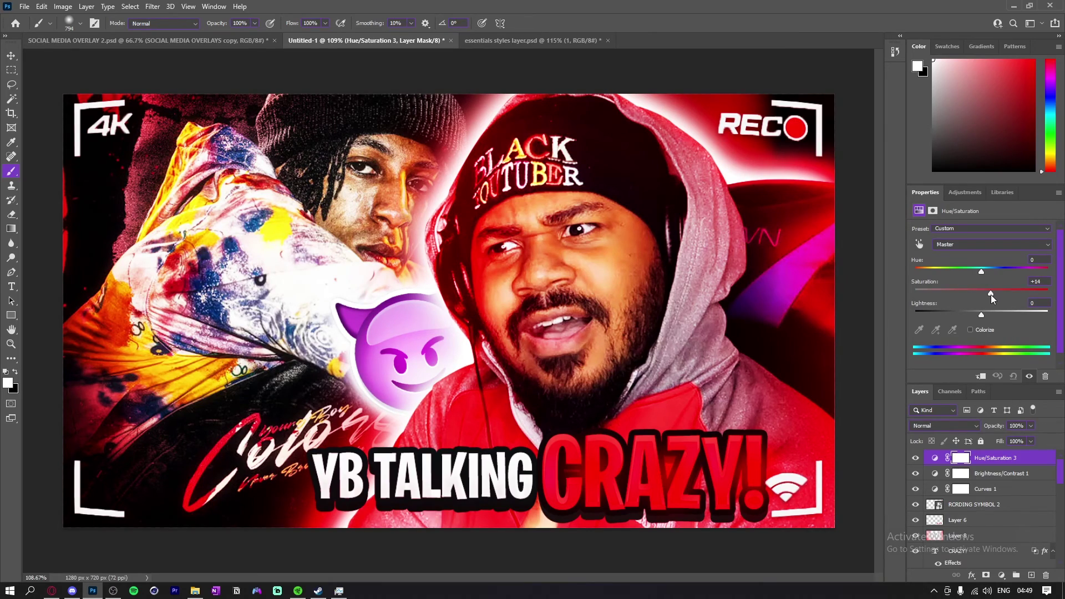
pyautogui.hotkey('ctrl', 'space')
pyautogui.moveTo(710, 305)
pyautogui.mouseDown()
pyautogui.moveTo(736, 305)
pyautogui.moveTo(679, 304)
pyautogui.moveTo(713, 303)
pyautogui.mouseUp()
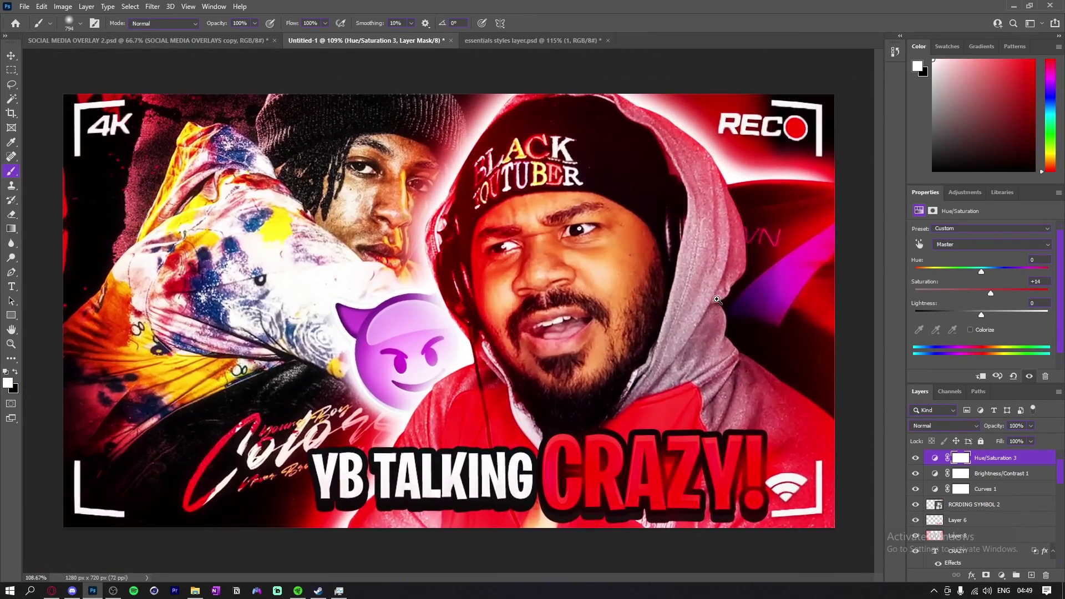
# Toggle the original thumbnail in Layer 1 copy on and off above the edit to compare before and after.
pyautogui.scroll(-5, 663, 302)
pyautogui.scroll(5, 741, 420)
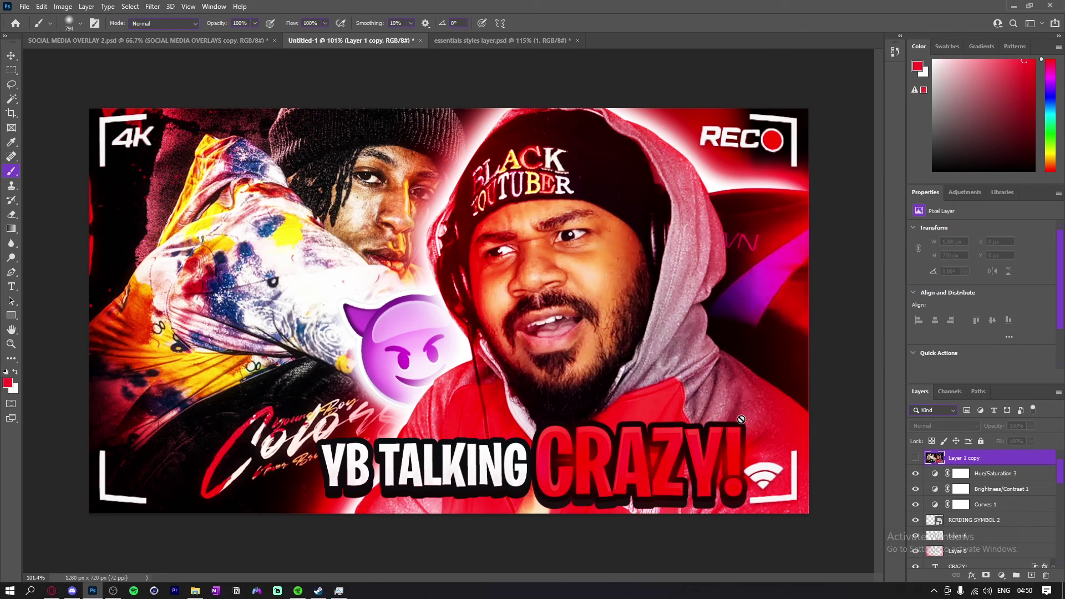
pyautogui.click(915, 458)
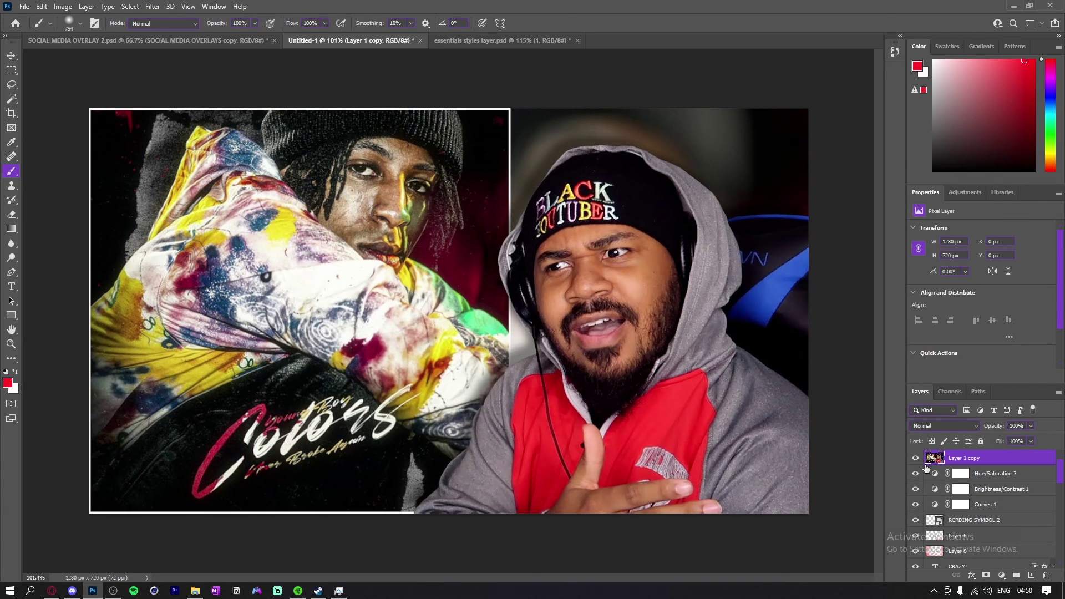
pyautogui.click(917, 461)
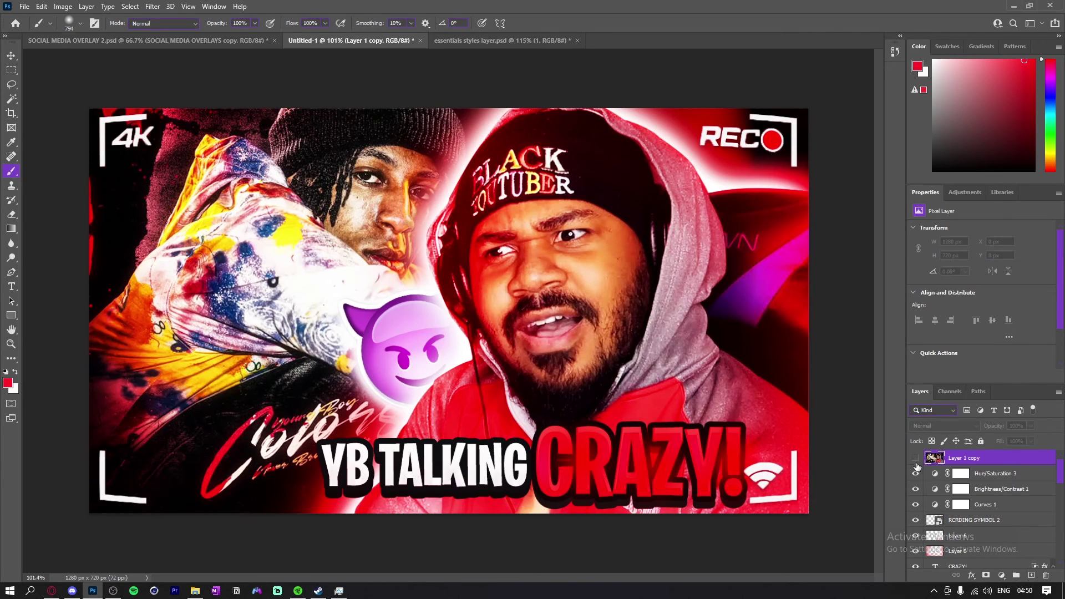